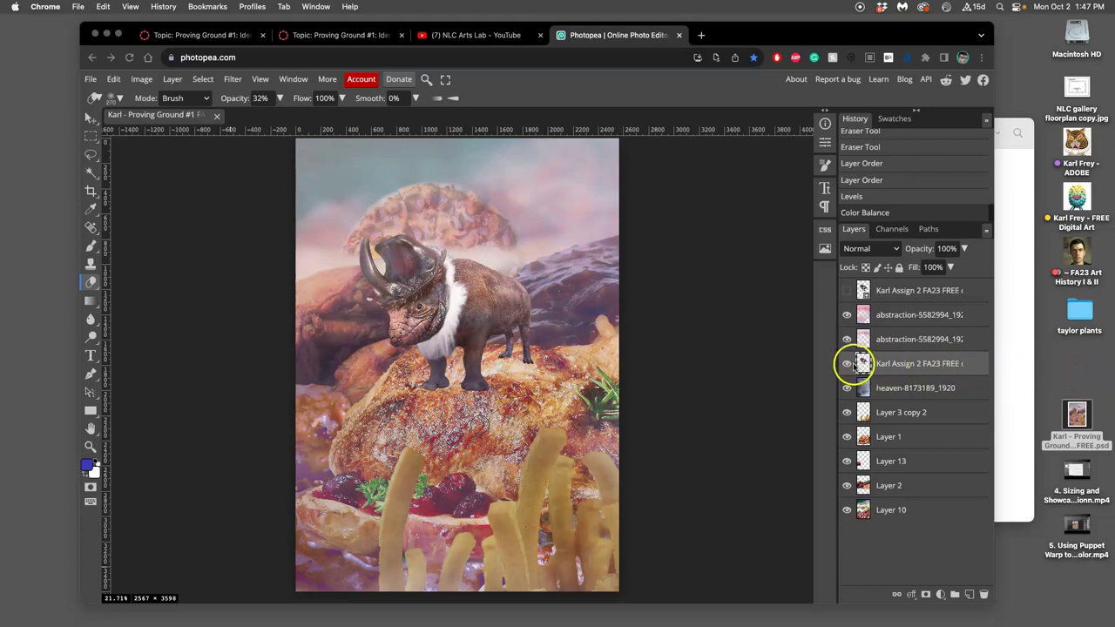
# Check which layers hold the creature and the landscape, then select Layer 1.
pyautogui.click(848, 366)
pyautogui.click(847, 367)
pyautogui.click(847, 367)
pyautogui.click(847, 436)
pyautogui.click(847, 436)
pyautogui.click(893, 436)
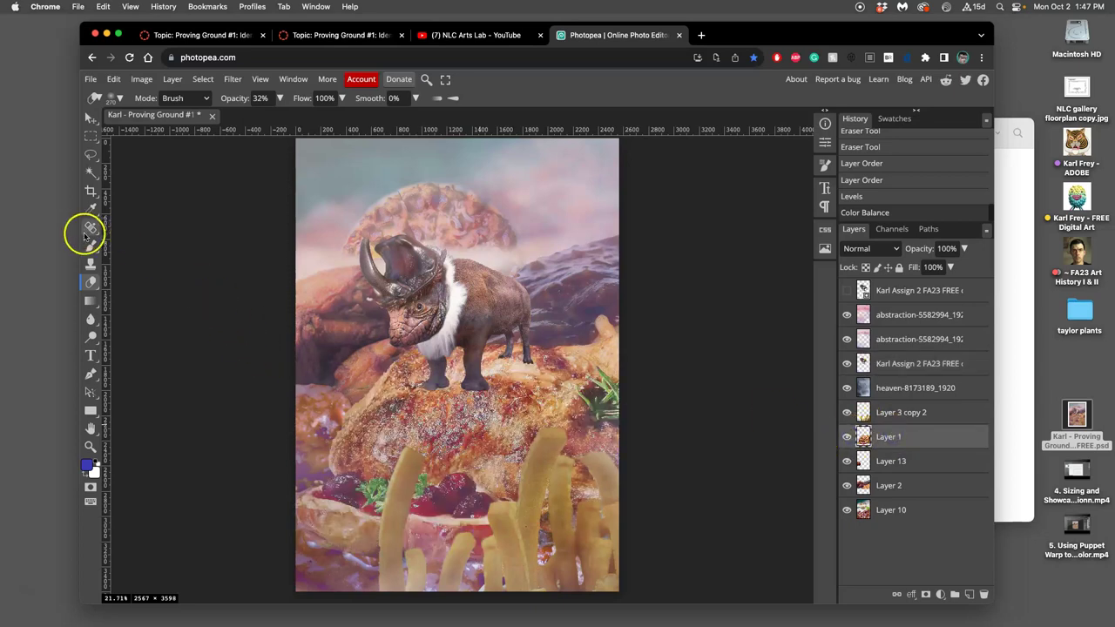
# Erase four small spots near the creature's rocky perch on Layer 1, comparing with the bison hidden.
pyautogui.click(363, 382)
pyautogui.click(363, 382)
pyautogui.click(363, 382)
pyautogui.click(356, 380)
pyautogui.click(354, 380)
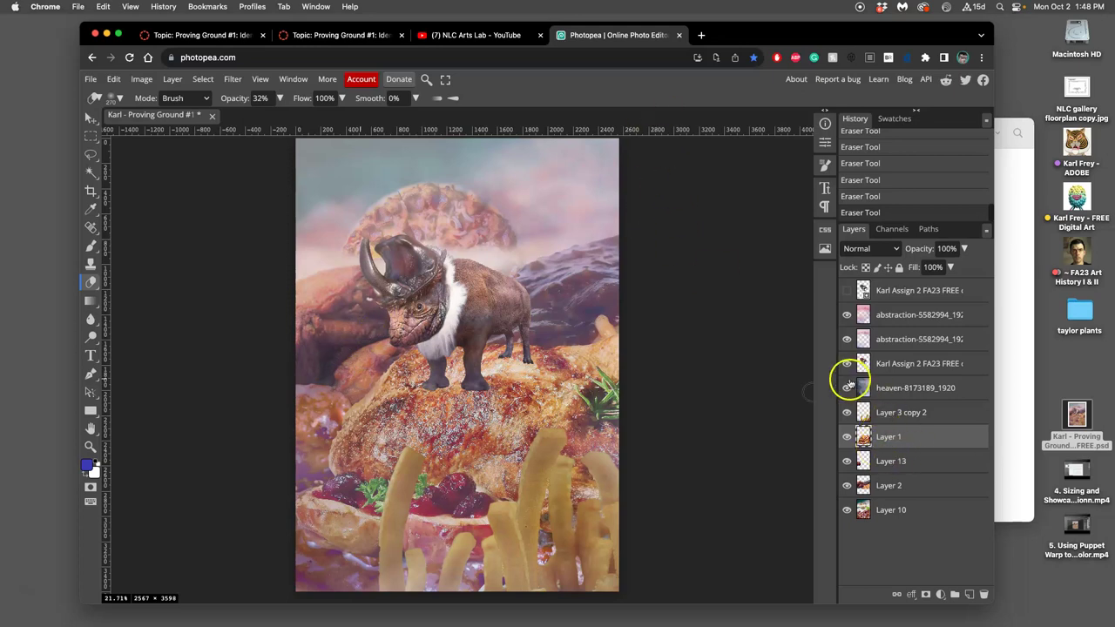
pyautogui.click(846, 364)
pyautogui.click(846, 364)
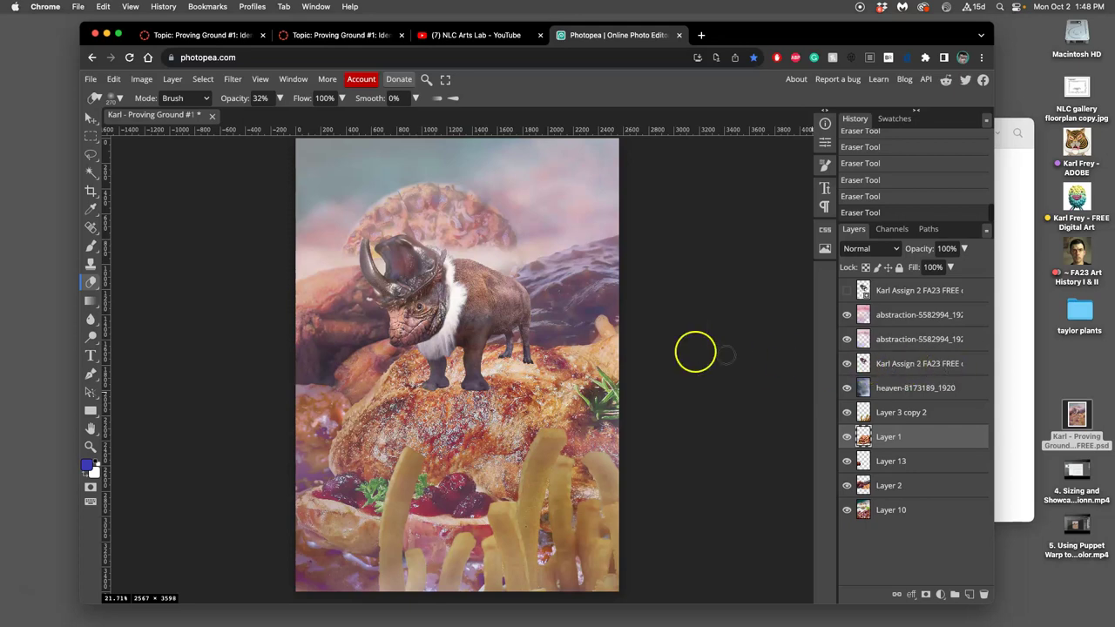
# Try a Hue/Saturation adjustment on Layer 1, then cancel it without applying.
pyautogui.click(142, 80)
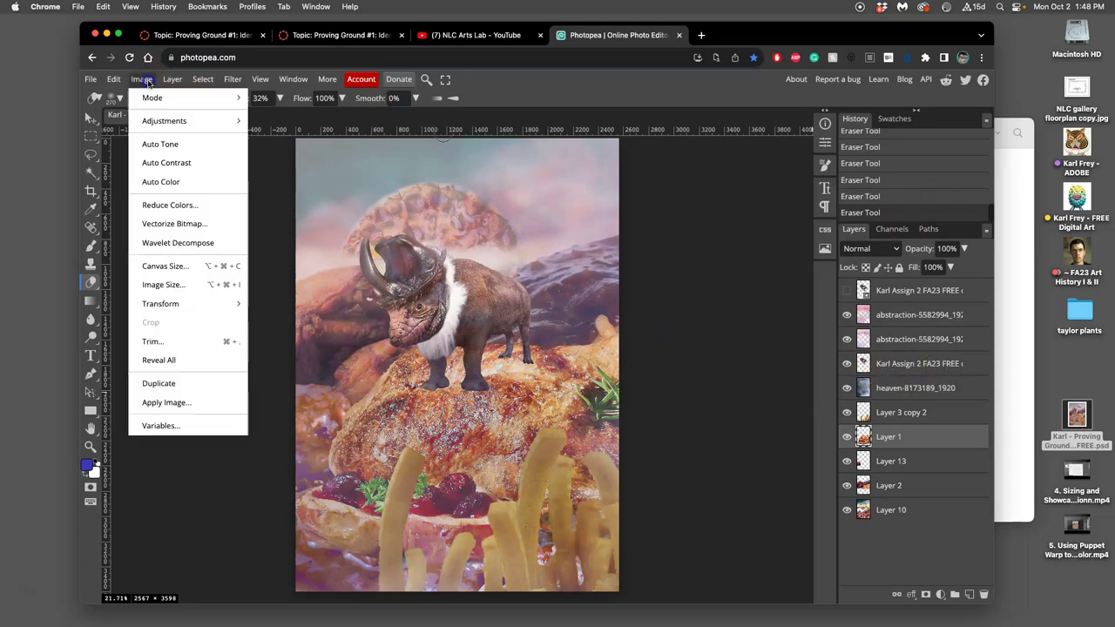
pyautogui.moveTo(166, 124)
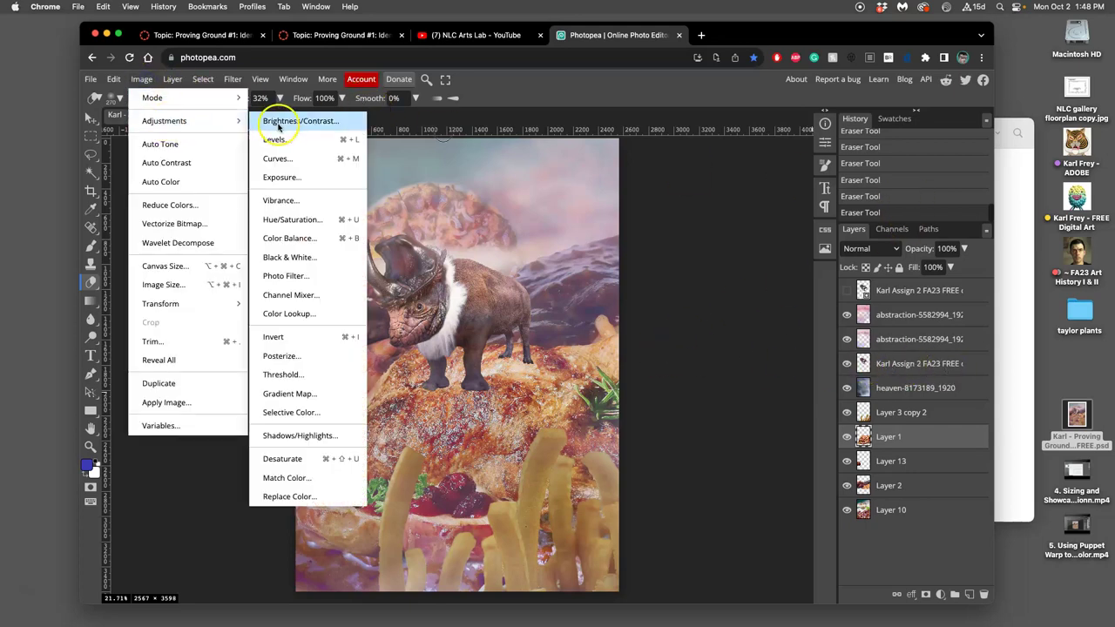
pyautogui.click(292, 220)
pyautogui.moveTo(352, 167); pyautogui.dragTo(896, 150)
pyautogui.moveTo(769, 202); pyautogui.dragTo(784, 200)
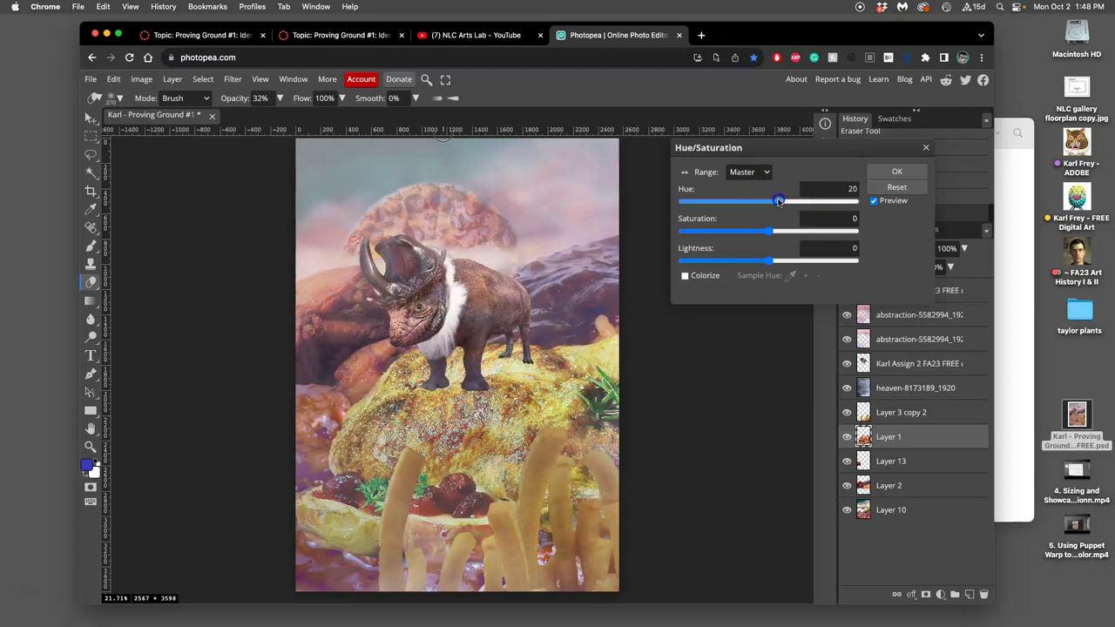
pyautogui.click(889, 187)
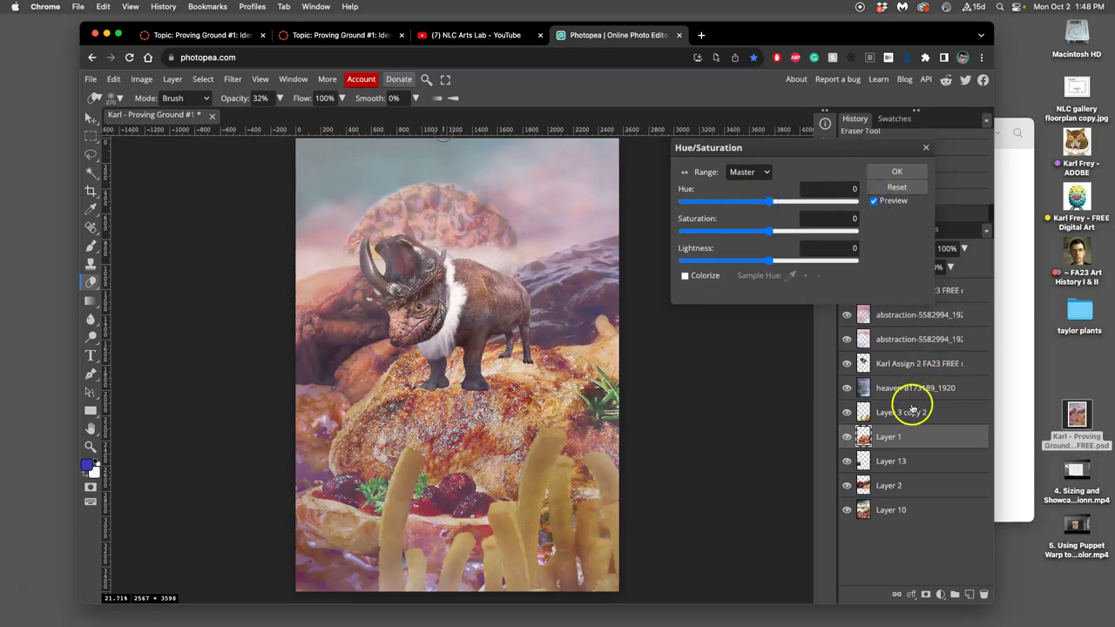
pyautogui.click(903, 371)
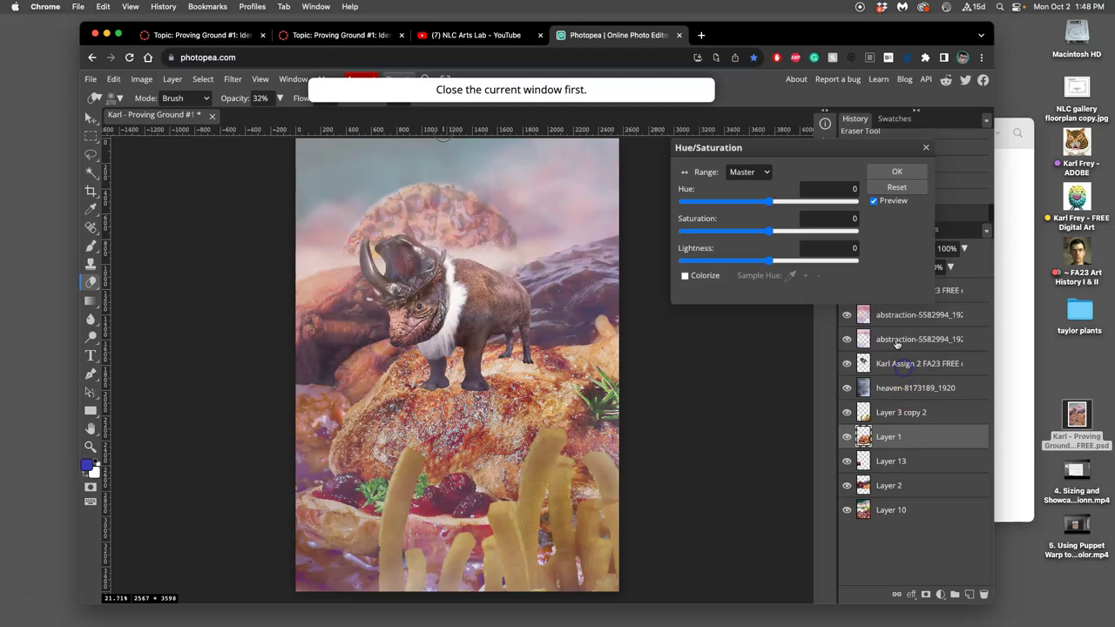
pyautogui.click(926, 148)
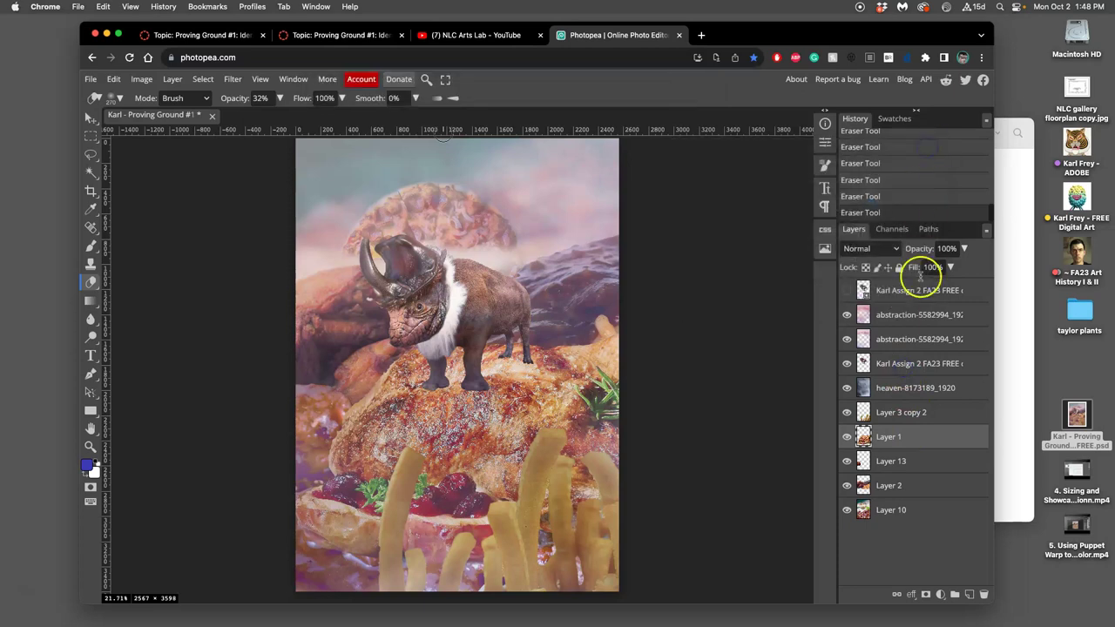
# Apply Hue/Saturation with Hue 3 and Saturation 13 to the bison creature layer.
pyautogui.click(889, 363)
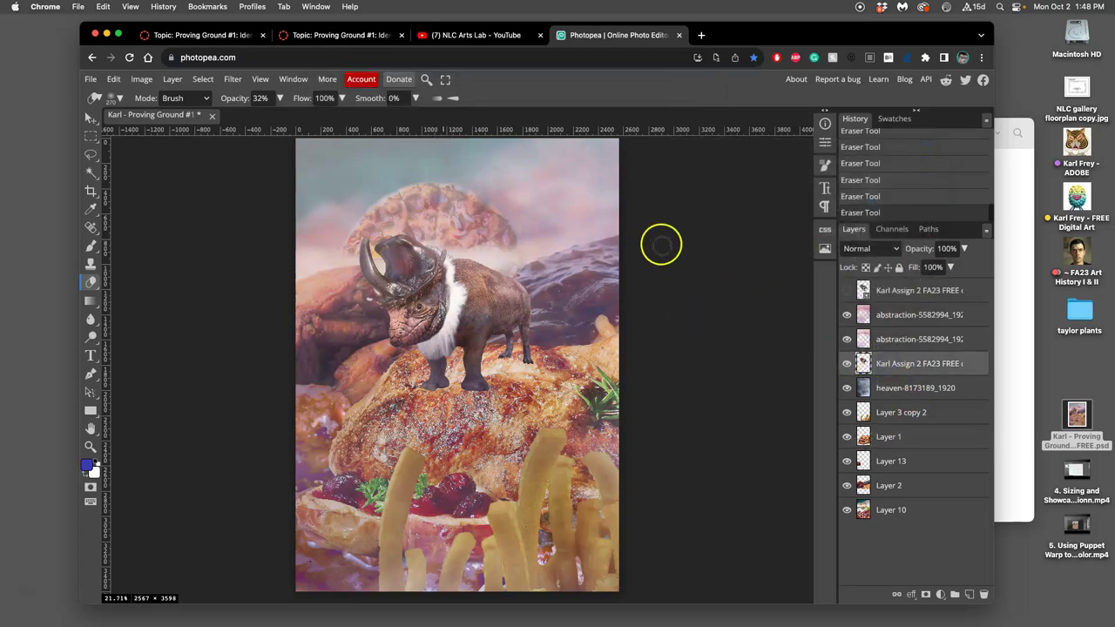
pyautogui.click(141, 80)
pyautogui.moveTo(178, 120)
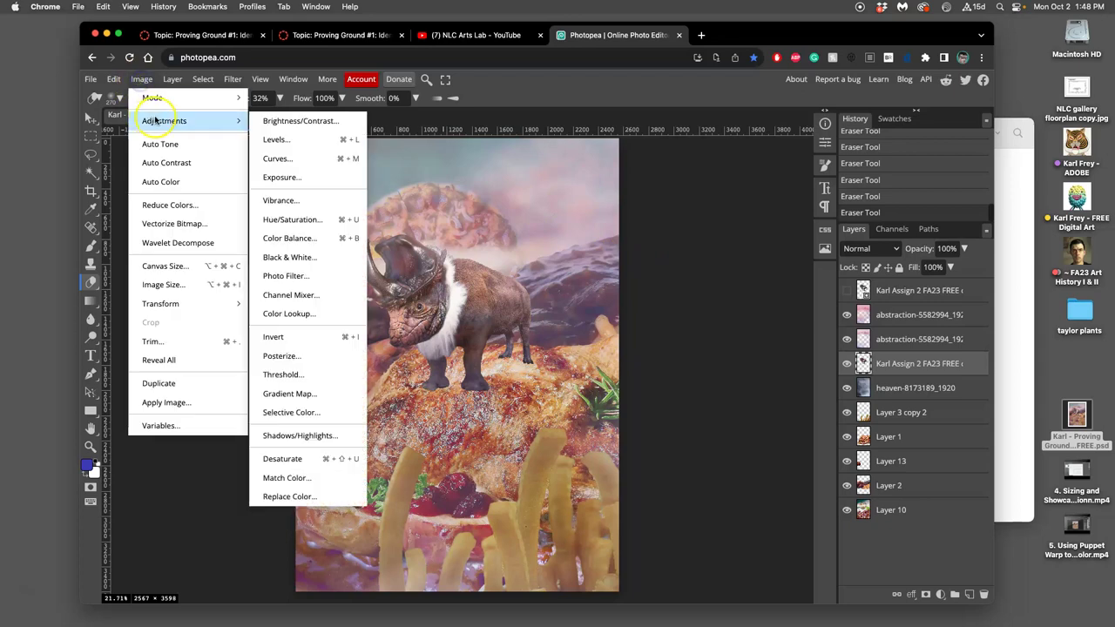
pyautogui.click(290, 221)
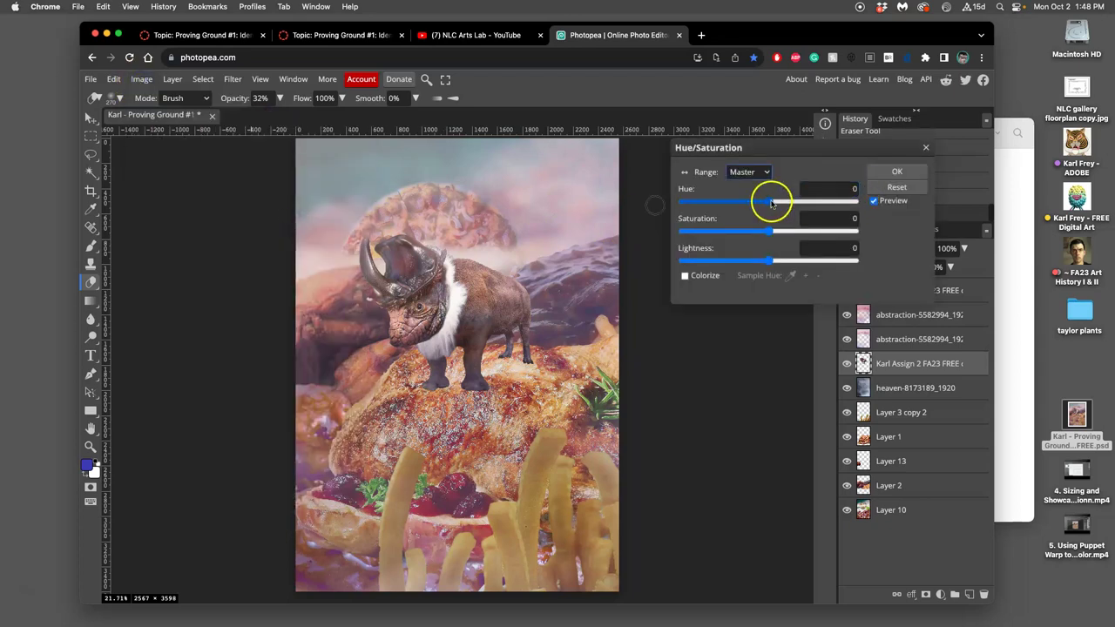
pyautogui.click(771, 202)
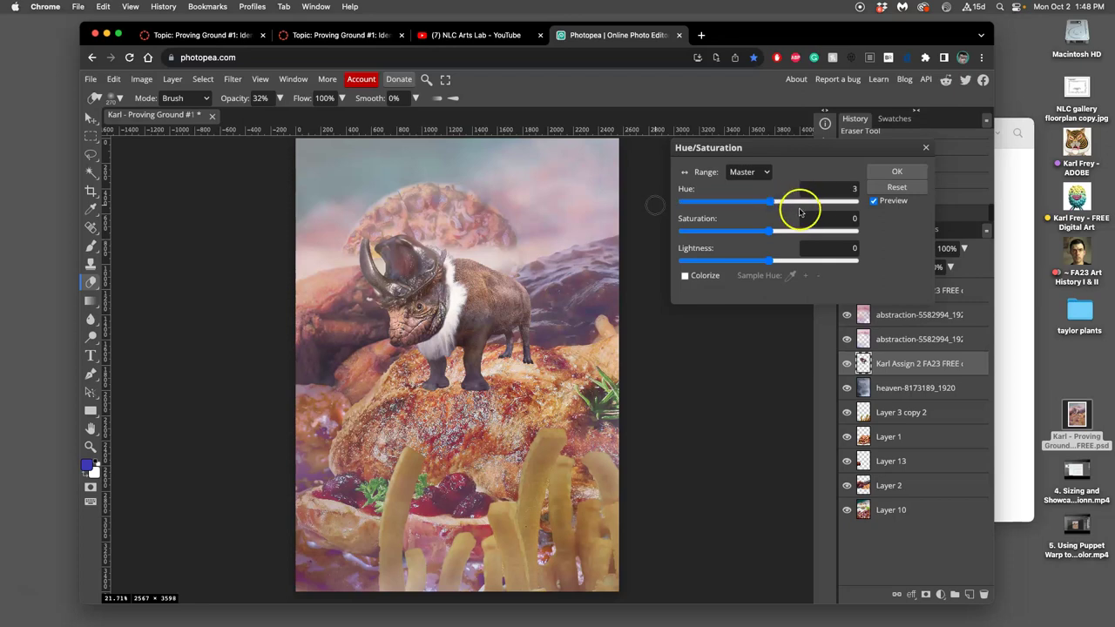
pyautogui.moveTo(787, 229)
pyautogui.mouseDown()
pyautogui.moveTo(769, 226)
pyautogui.moveTo(787, 232)
pyautogui.mouseUp()
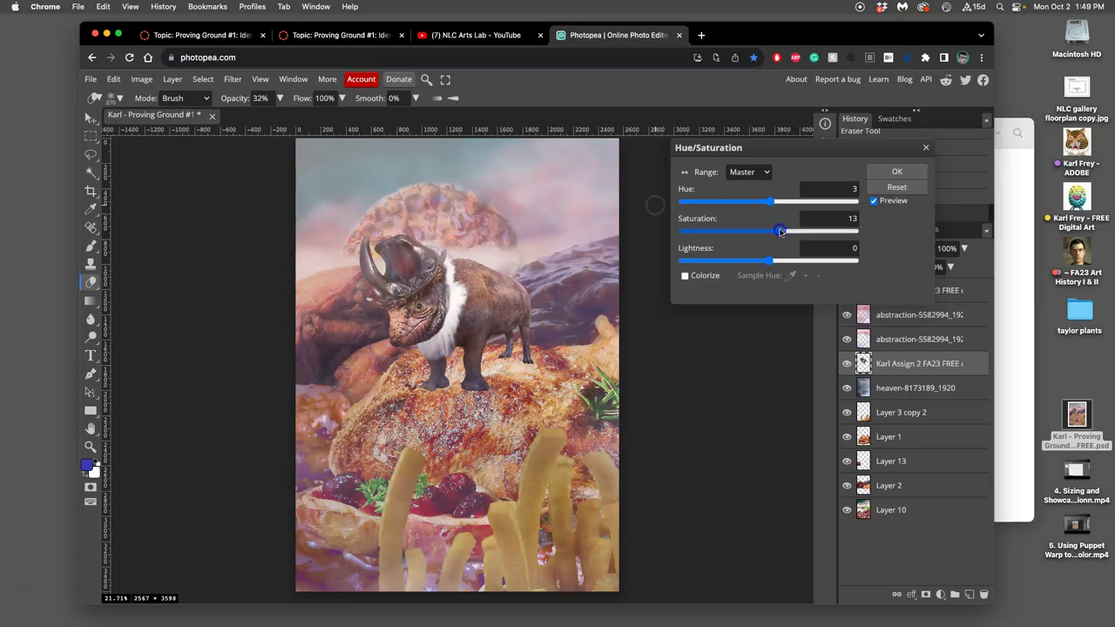
pyautogui.click(897, 172)
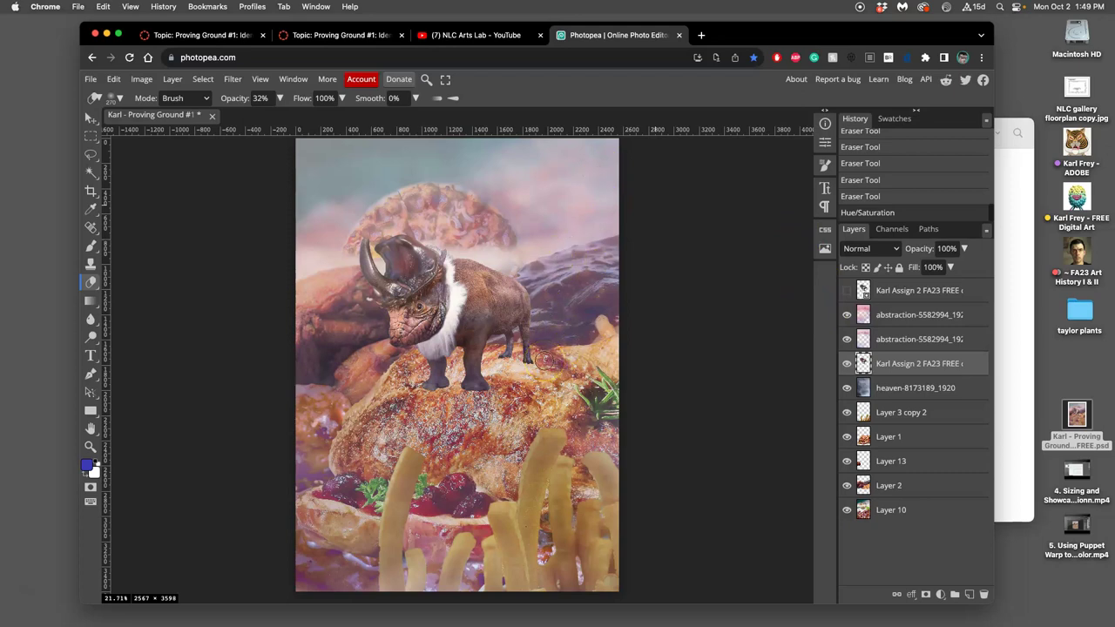
# Erase part of the bison's hindquarters, then select the top abstraction overlay layer.
pyautogui.moveTo(545, 359)
pyautogui.mouseDown()
pyautogui.moveTo(566, 340)
pyautogui.moveTo(508, 421)
pyautogui.moveTo(383, 460)
pyautogui.moveTo(435, 440)
pyautogui.moveTo(370, 450)
pyautogui.moveTo(350, 431)
pyautogui.moveTo(347, 447)
pyautogui.moveTo(385, 476)
pyautogui.moveTo(525, 499)
pyautogui.moveTo(440, 428)
pyautogui.moveTo(410, 420)
pyautogui.moveTo(352, 449)
pyautogui.moveTo(371, 457)
pyautogui.moveTo(418, 432)
pyautogui.moveTo(475, 377)
pyautogui.moveTo(471, 224)
pyautogui.moveTo(470, 236)
pyautogui.moveTo(412, 231)
pyautogui.moveTo(407, 248)
pyautogui.moveTo(374, 240)
pyautogui.moveTo(379, 285)
pyautogui.moveTo(460, 274)
pyautogui.moveTo(488, 284)
pyautogui.moveTo(504, 360)
pyautogui.moveTo(427, 368)
pyautogui.moveTo(401, 389)
pyautogui.moveTo(460, 400)
pyautogui.moveTo(526, 372)
pyautogui.mouseUp()
pyautogui.click(917, 314)
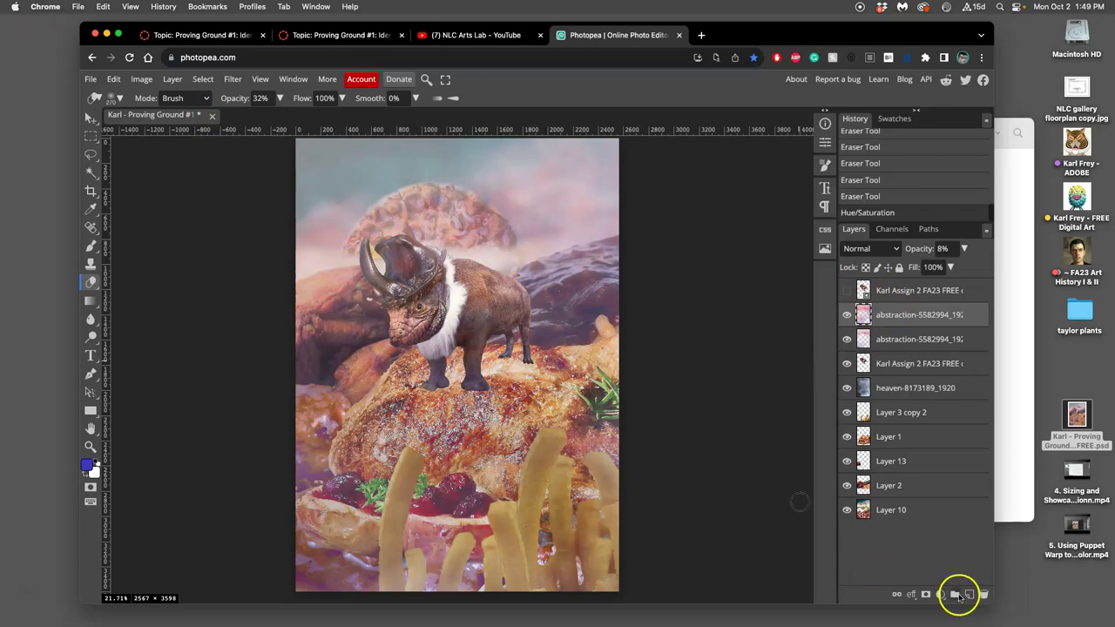
# Create Layer 14, fill it with gray, and set its blend mode to Overlay.
pyautogui.click(969, 595)
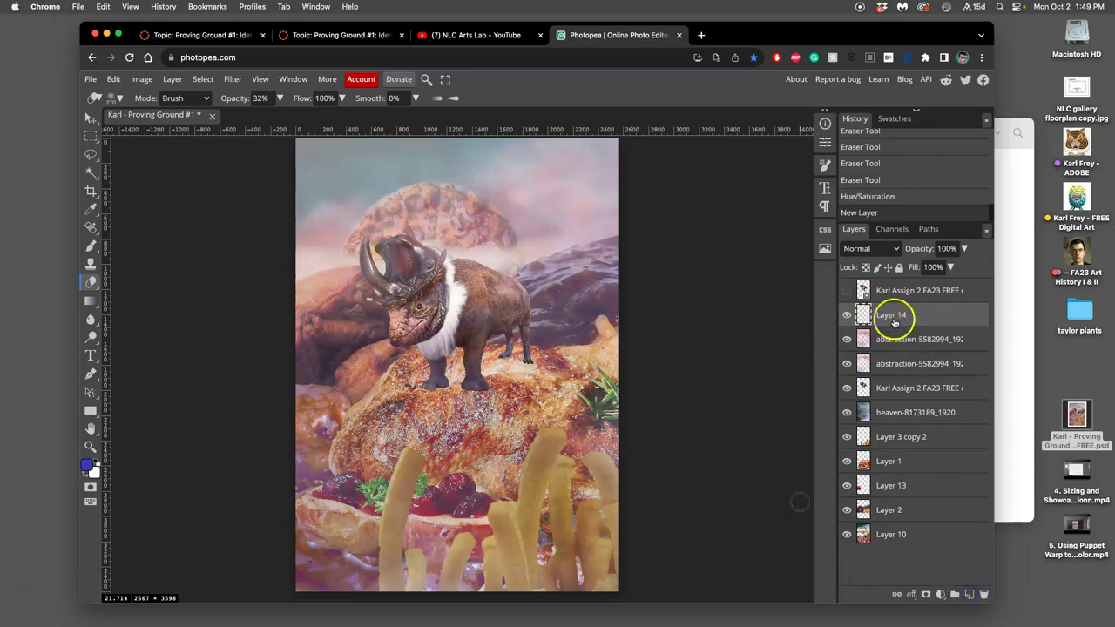
pyautogui.click(113, 79)
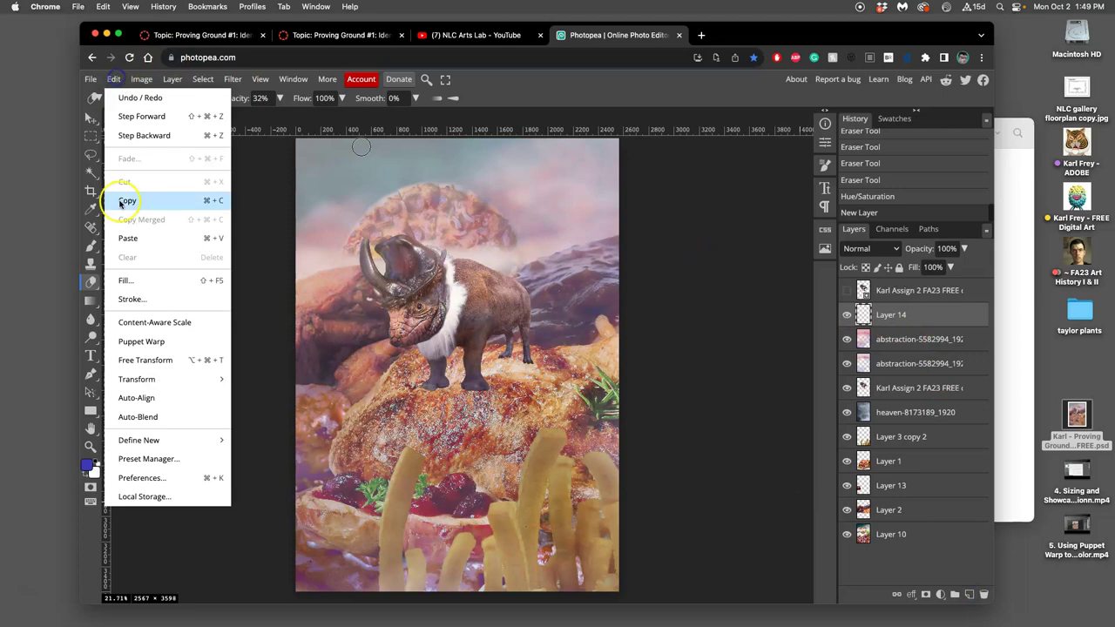
pyautogui.click(124, 280)
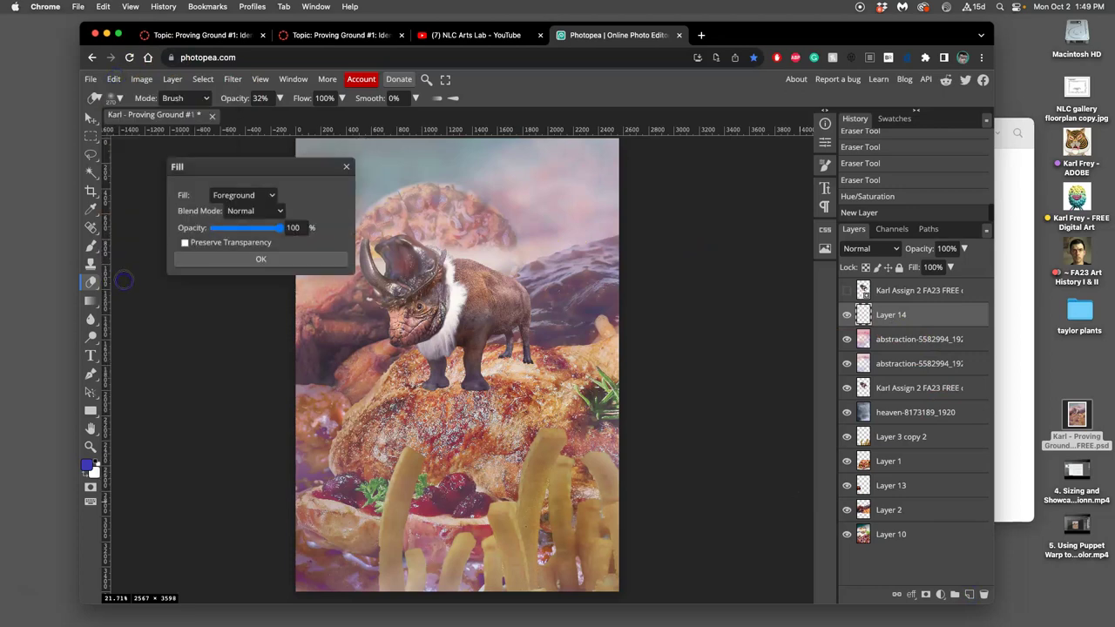
pyautogui.click(239, 196)
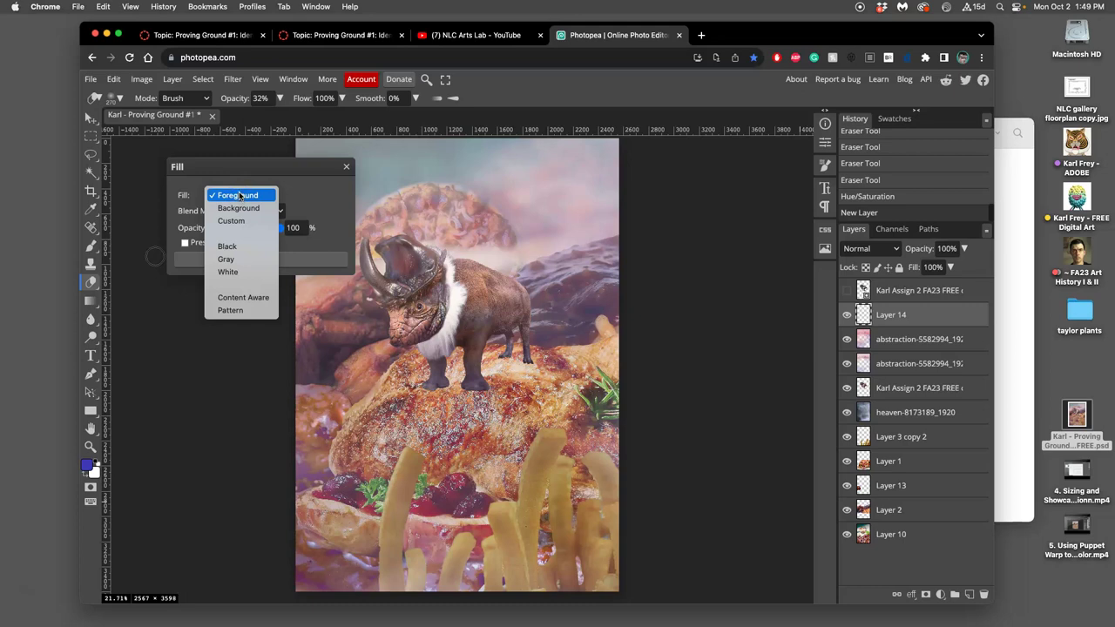
pyautogui.click(228, 260)
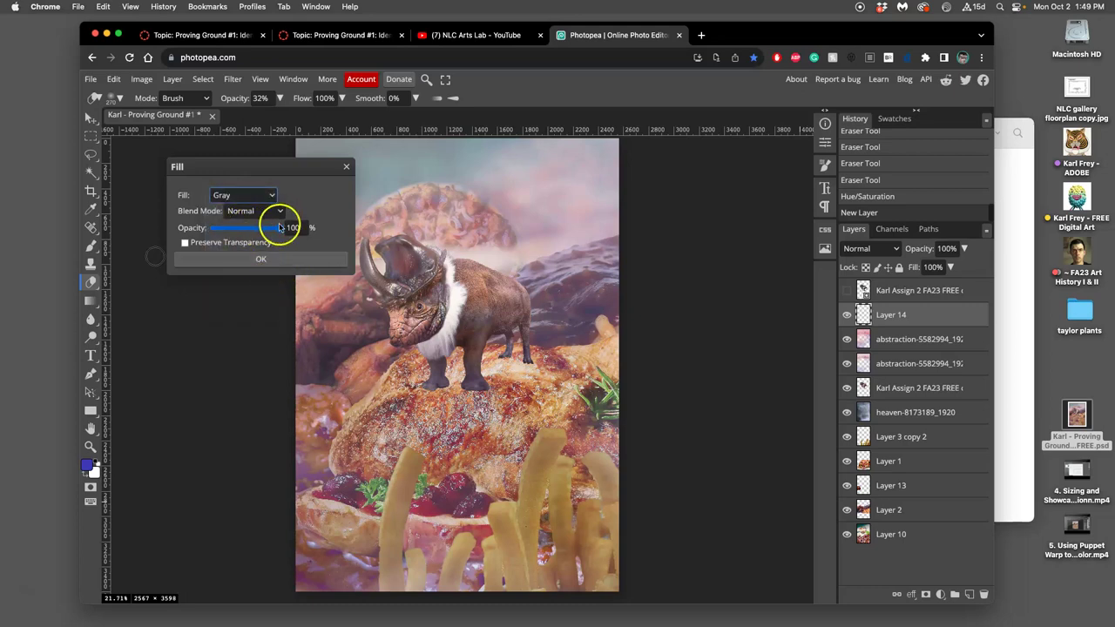
pyautogui.click(261, 259)
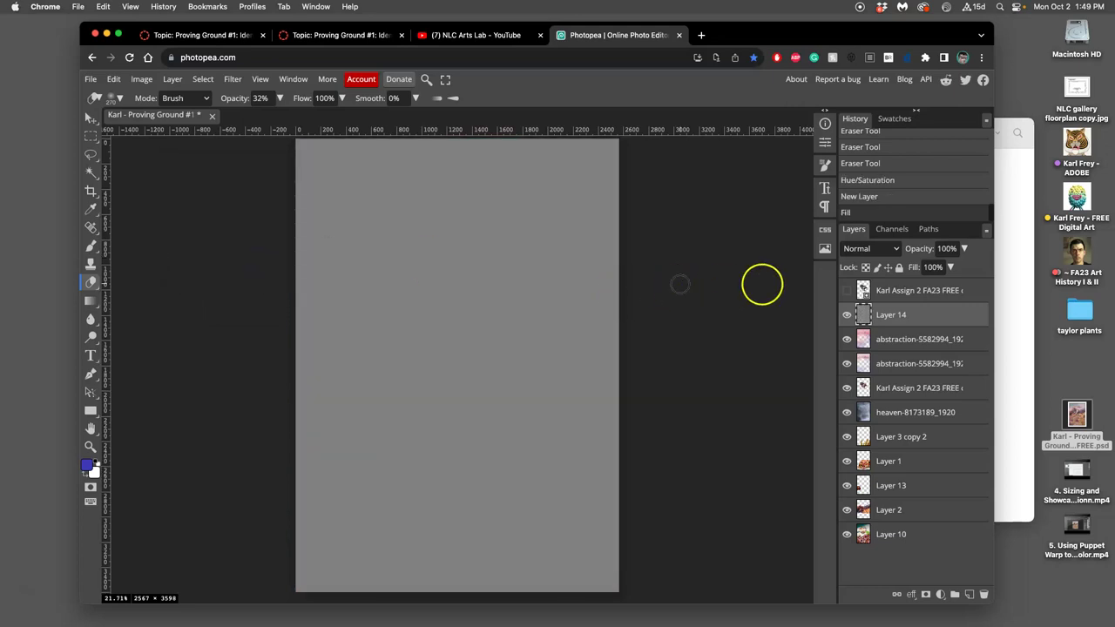
pyautogui.click(867, 250)
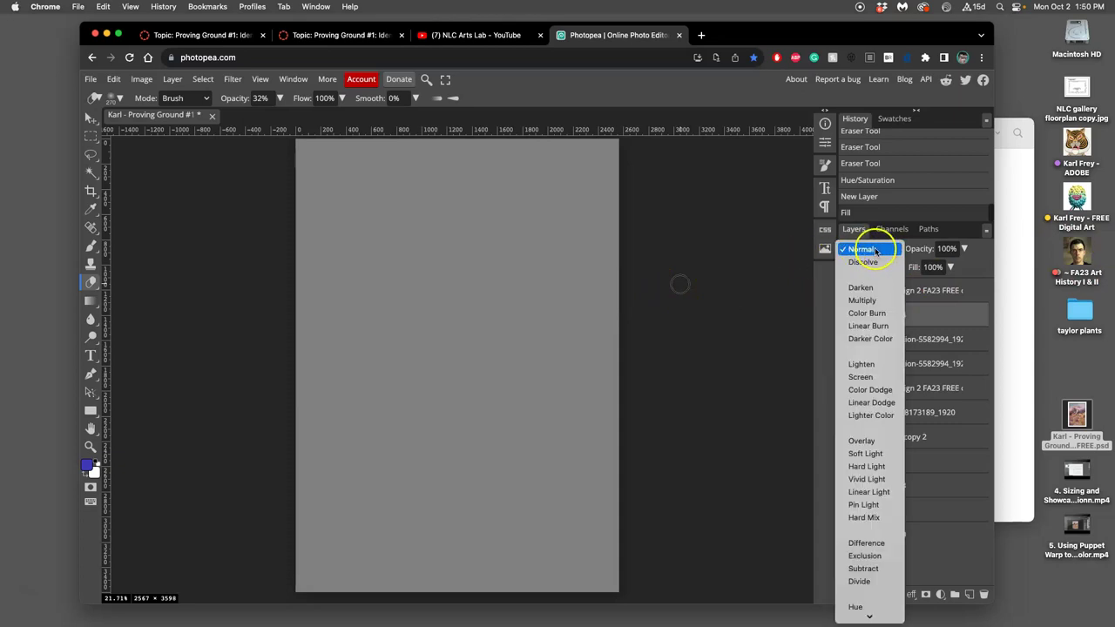
pyautogui.click(863, 441)
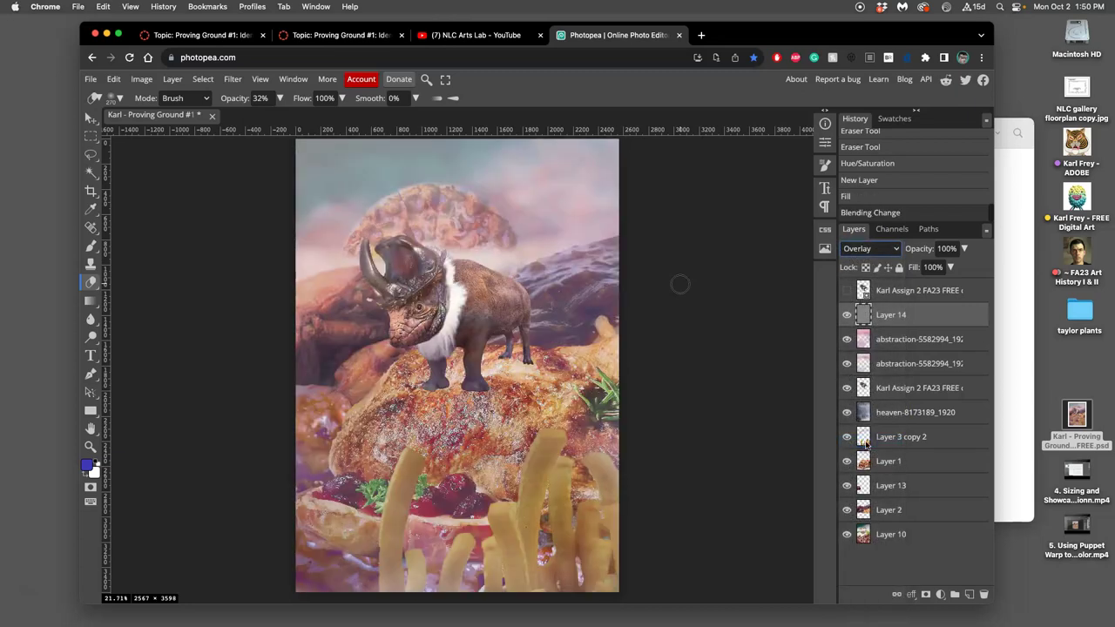
# Show Layer 14 and set the Burn tool to 24% exposure with a 0%-hardness brush.
pyautogui.click(847, 315)
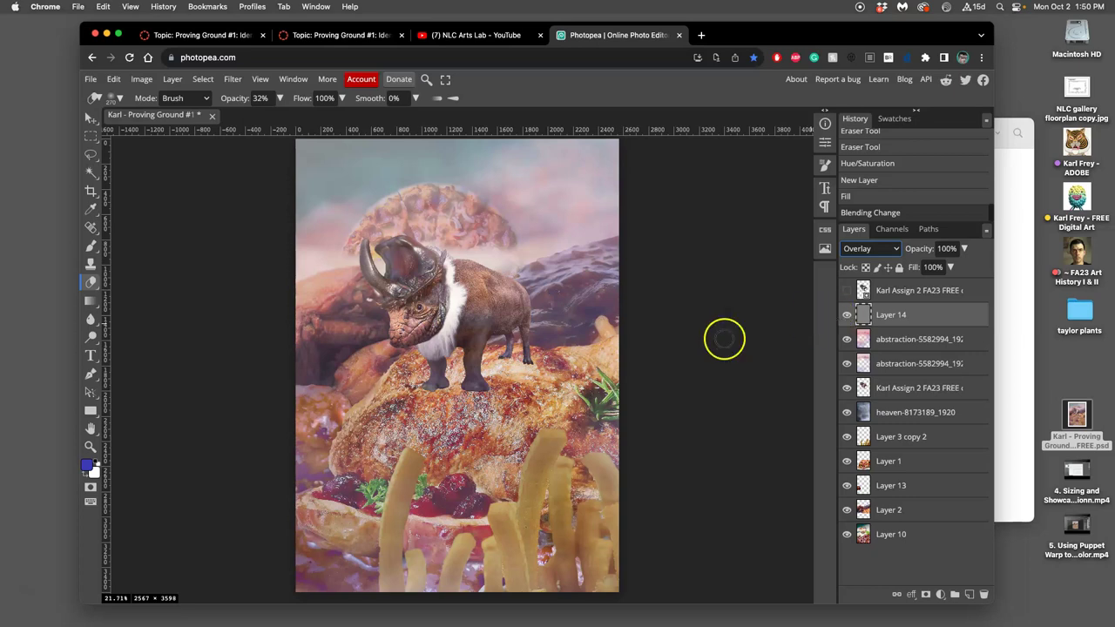
pyautogui.click(94, 340)
pyautogui.click(139, 356)
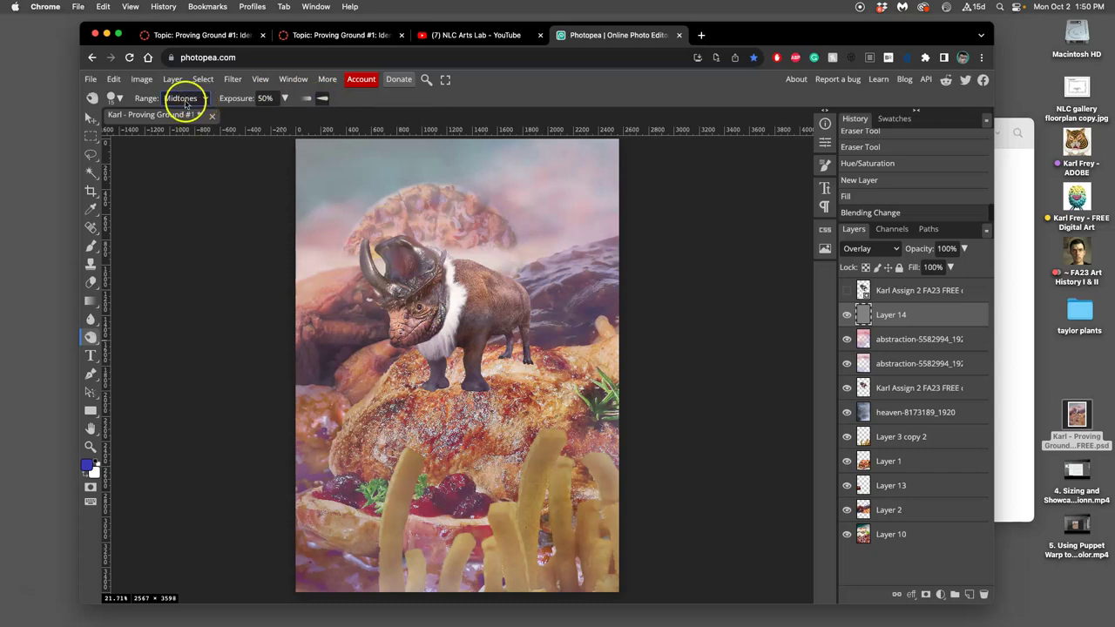
pyautogui.click(284, 98)
pyautogui.moveTo(255, 116); pyautogui.dragTo(250, 118)
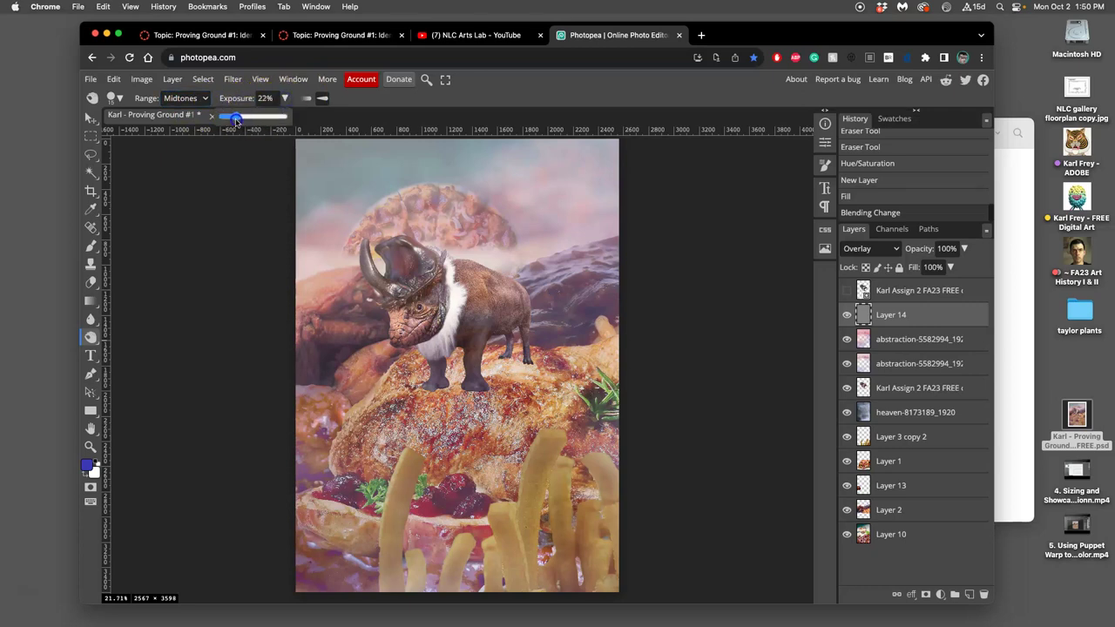
pyautogui.click(114, 98)
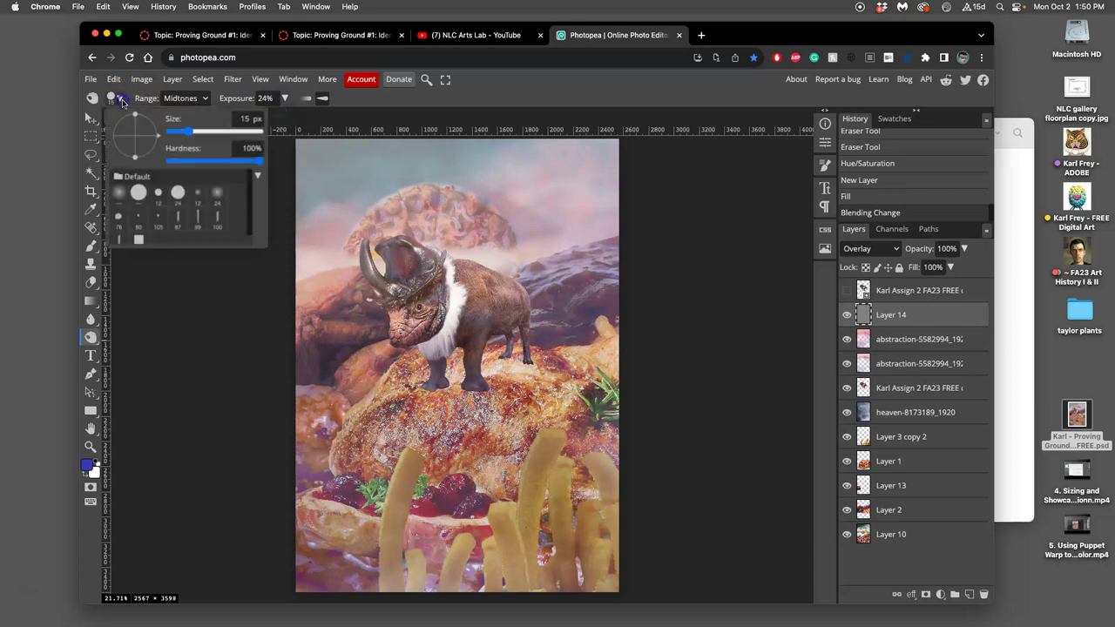
pyautogui.moveTo(177, 133); pyautogui.dragTo(192, 133)
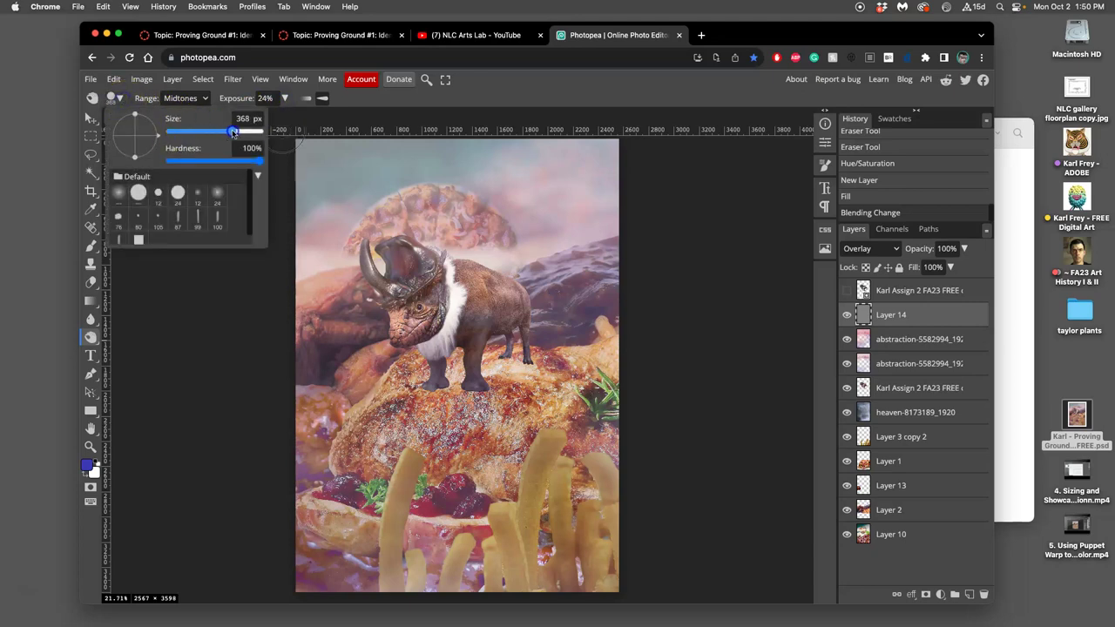
pyautogui.moveTo(262, 161); pyautogui.dragTo(161, 164)
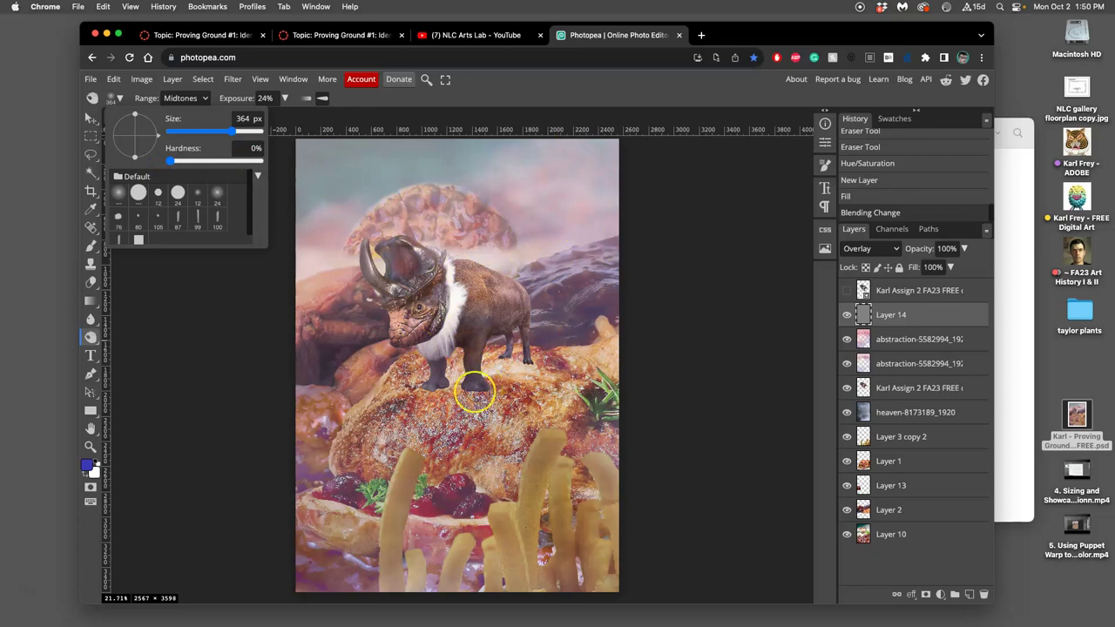
pyautogui.click(495, 368)
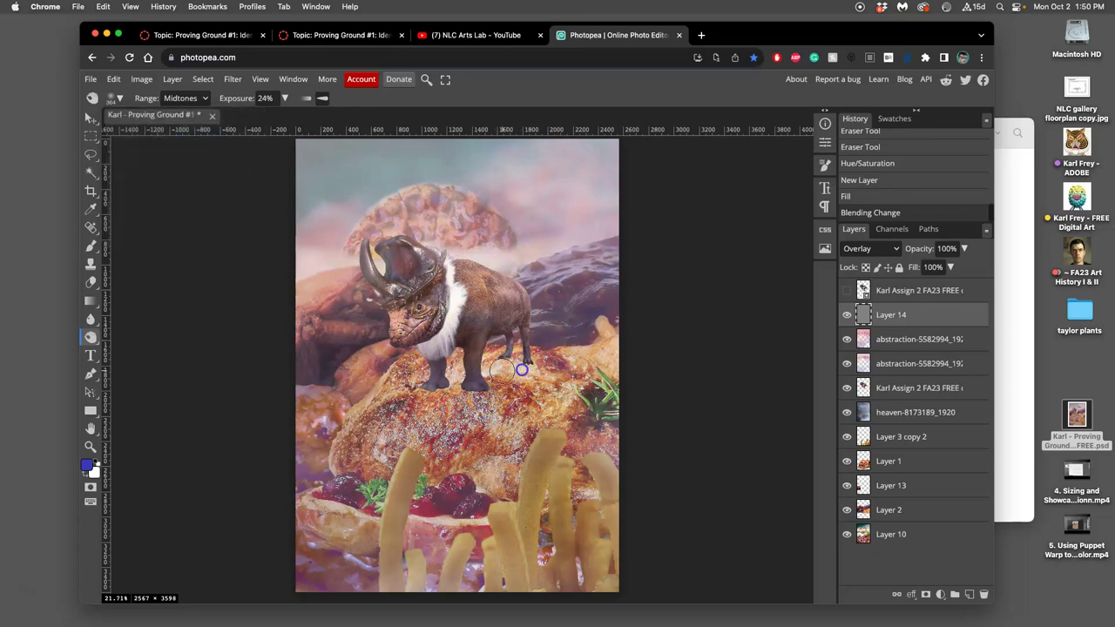
# Burn shadows onto Layer 14 around the bison's legs and hooves.
pyautogui.moveTo(530, 369)
pyautogui.mouseDown()
pyautogui.moveTo(489, 361)
pyautogui.moveTo(505, 363)
pyautogui.moveTo(451, 399)
pyautogui.moveTo(469, 381)
pyautogui.moveTo(428, 399)
pyautogui.mouseUp()
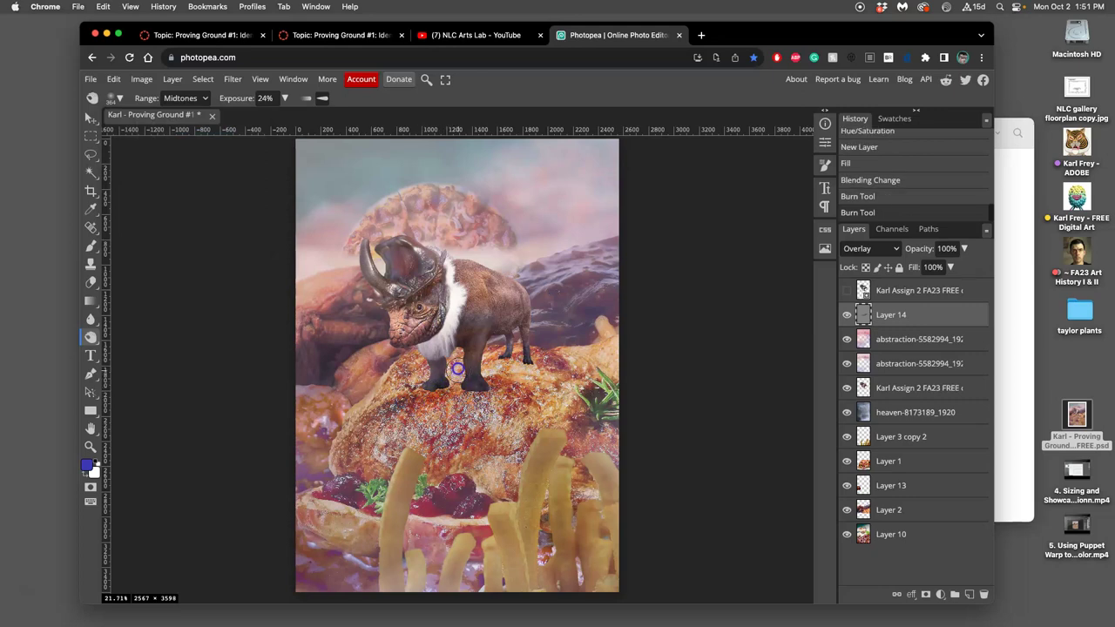
pyautogui.click(457, 370)
pyautogui.moveTo(514, 363); pyautogui.dragTo(493, 366)
pyautogui.click(491, 371)
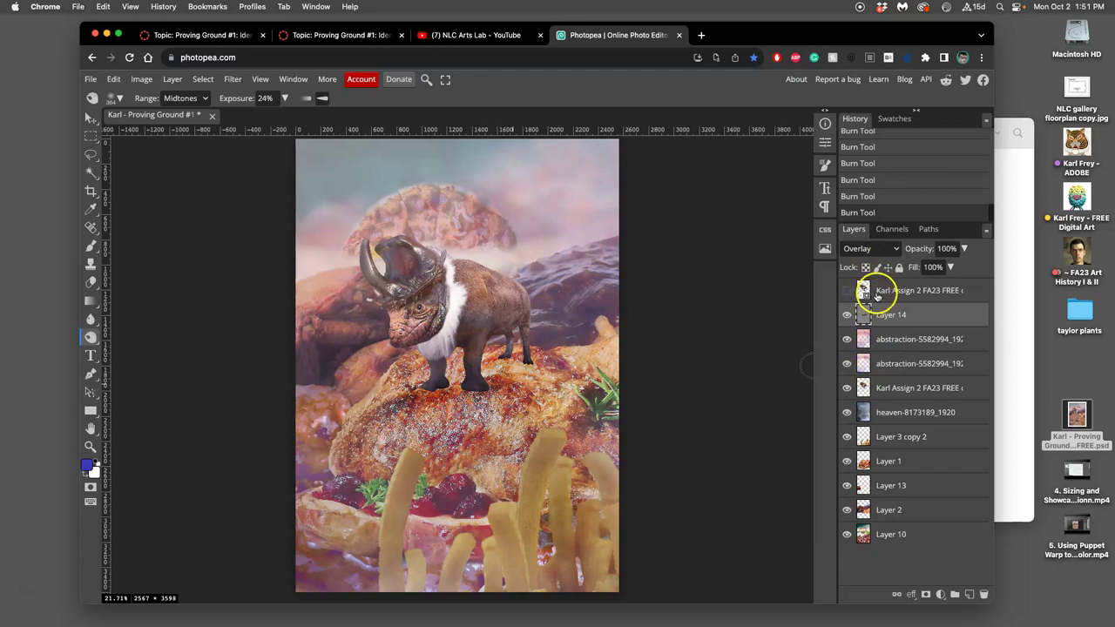
# Burn the smear under the bison with Layer 14 in Normal, then restore Overlay and compare.
pyautogui.click(867, 249)
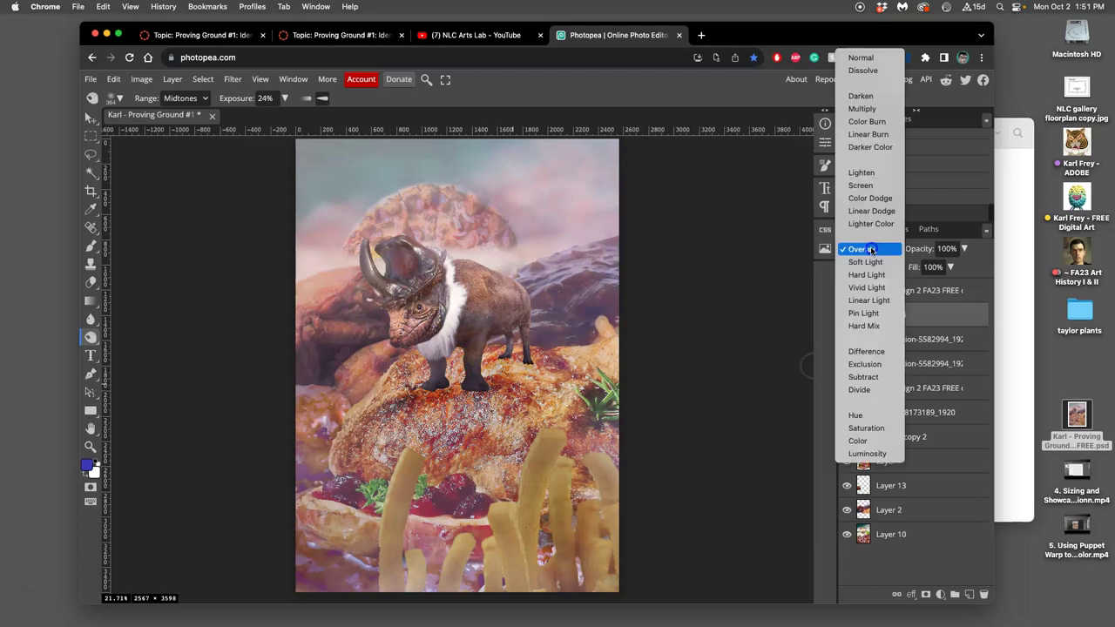
pyautogui.click(860, 57)
pyautogui.moveTo(470, 396)
pyautogui.mouseDown()
pyautogui.moveTo(431, 388)
pyautogui.moveTo(492, 381)
pyautogui.mouseUp()
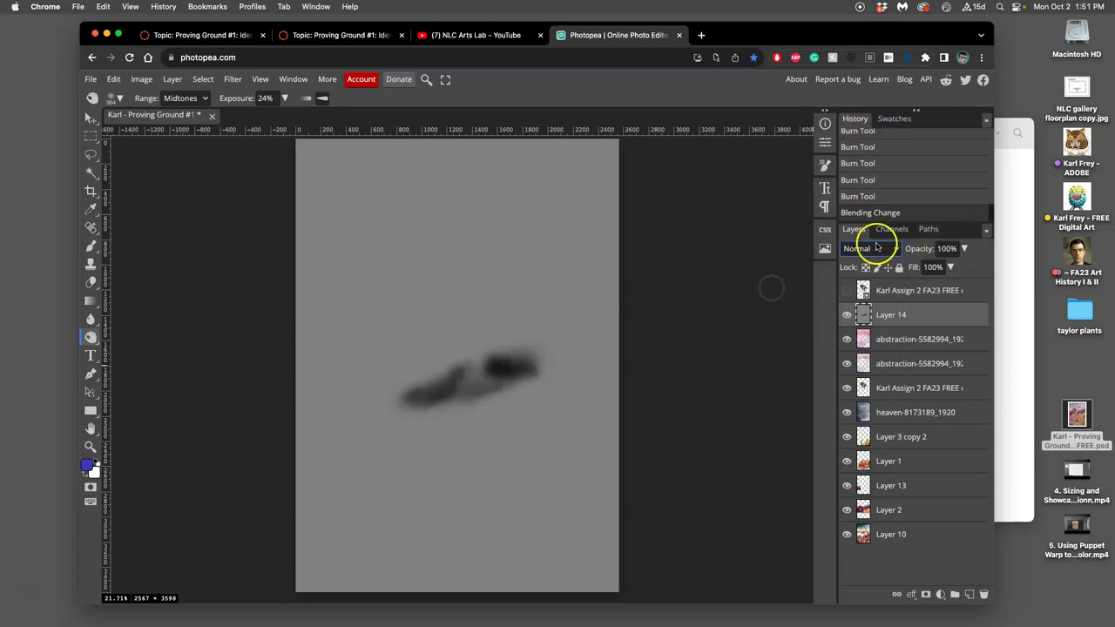
pyautogui.click(871, 249)
pyautogui.click(887, 441)
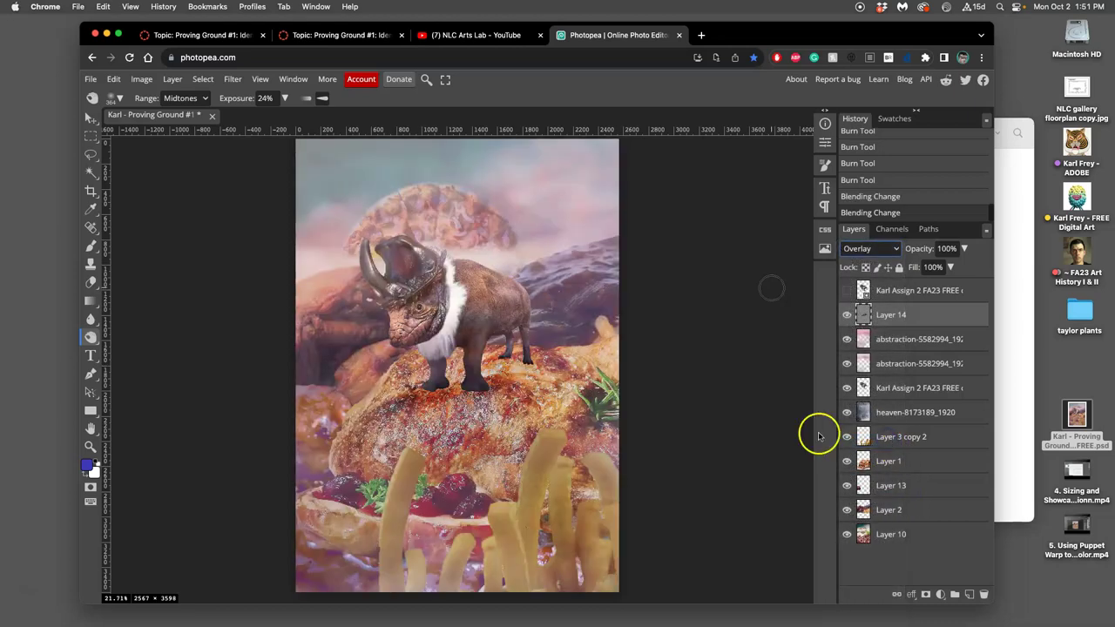
pyautogui.click(847, 316)
pyautogui.click(847, 319)
pyautogui.click(847, 319)
pyautogui.click(847, 319)
# Reset the browser zoom and fit the whole image in the window.
pyautogui.press('super+equal')
pyautogui.press('super+equal')
pyautogui.press('super+equal')
pyautogui.press('super+equal')
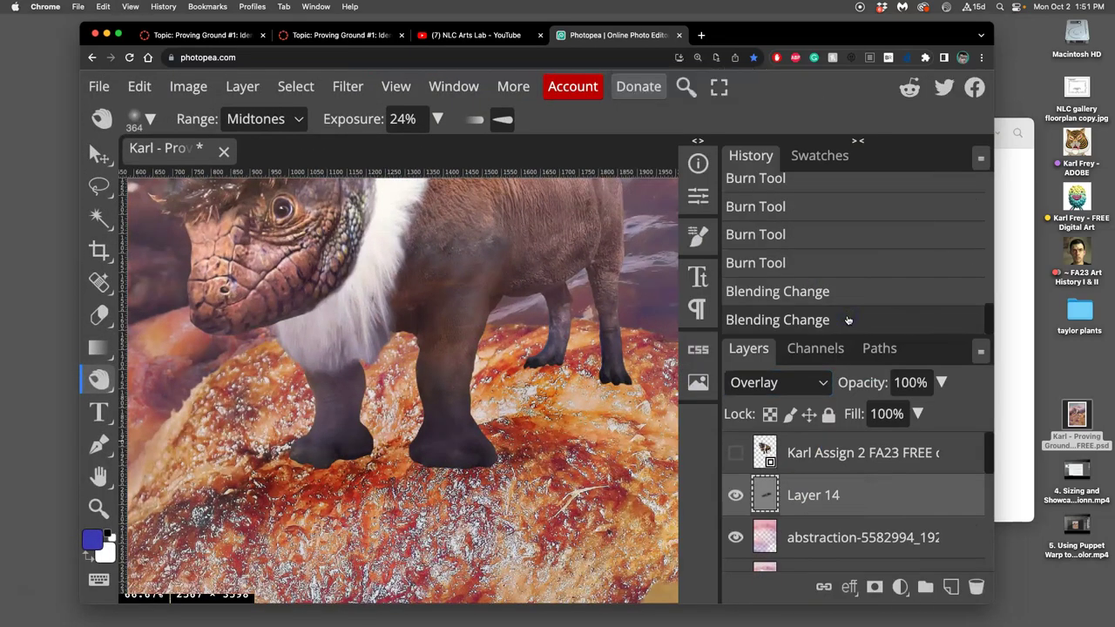
pyautogui.press('super+0')
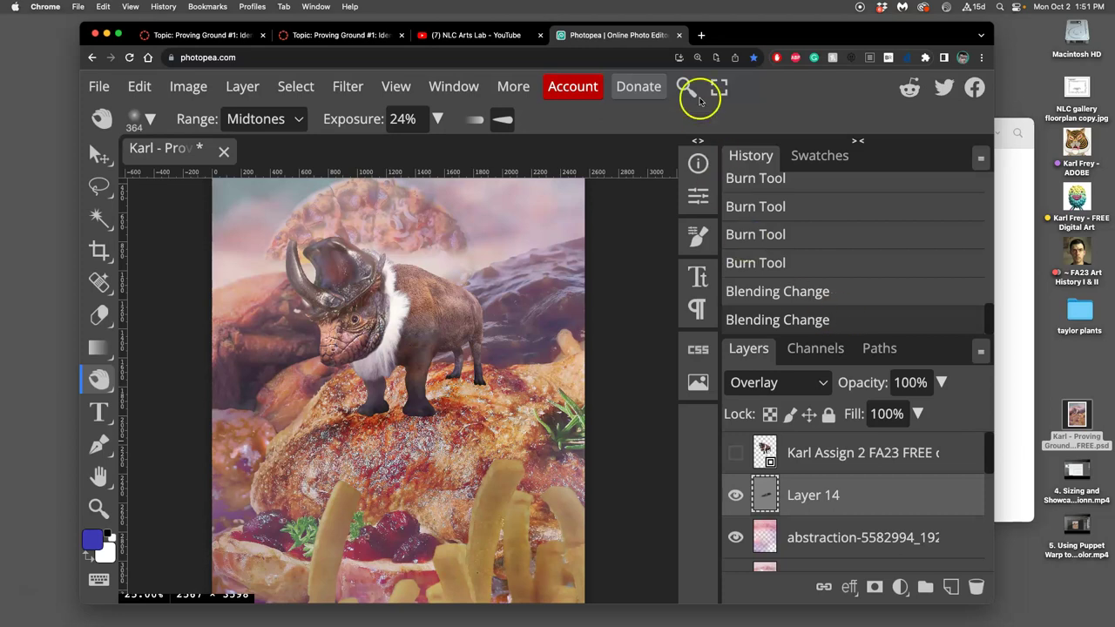
pyautogui.click(253, 57)
pyautogui.press('super+minus')
pyautogui.press('super+minus')
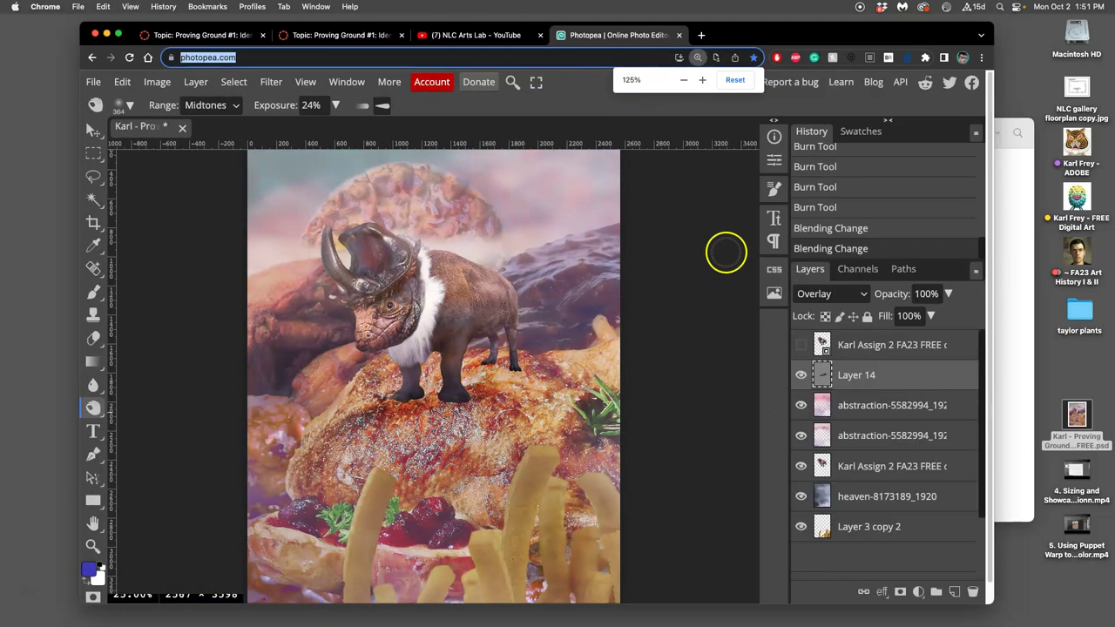
pyautogui.press('super+minus')
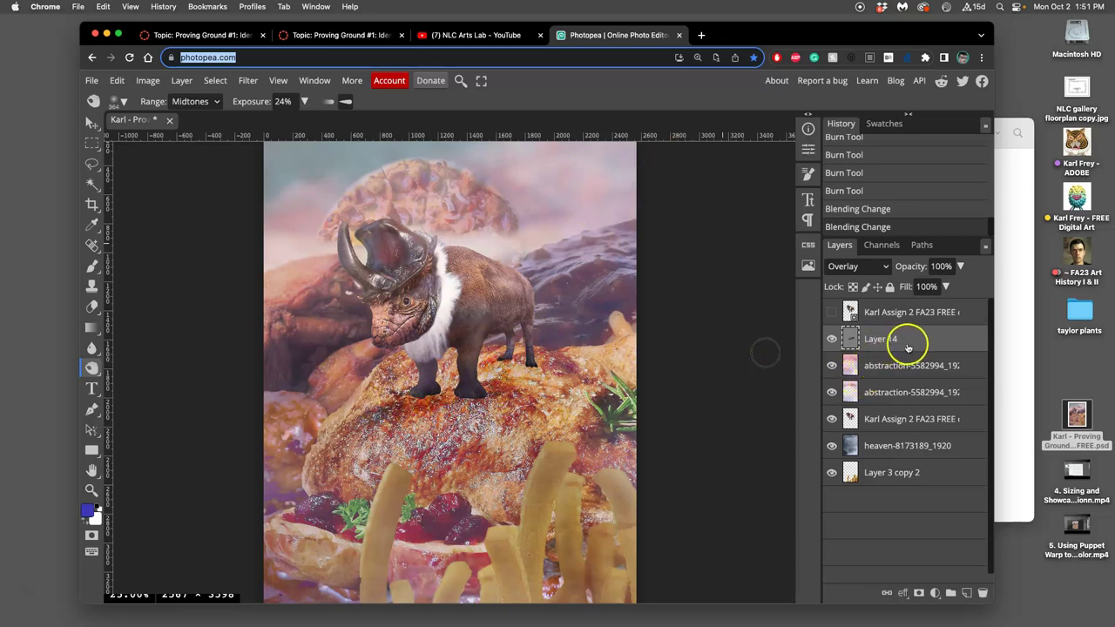
# Burn the creature's hindquarters and chest on Layer 14.
pyautogui.click(915, 344)
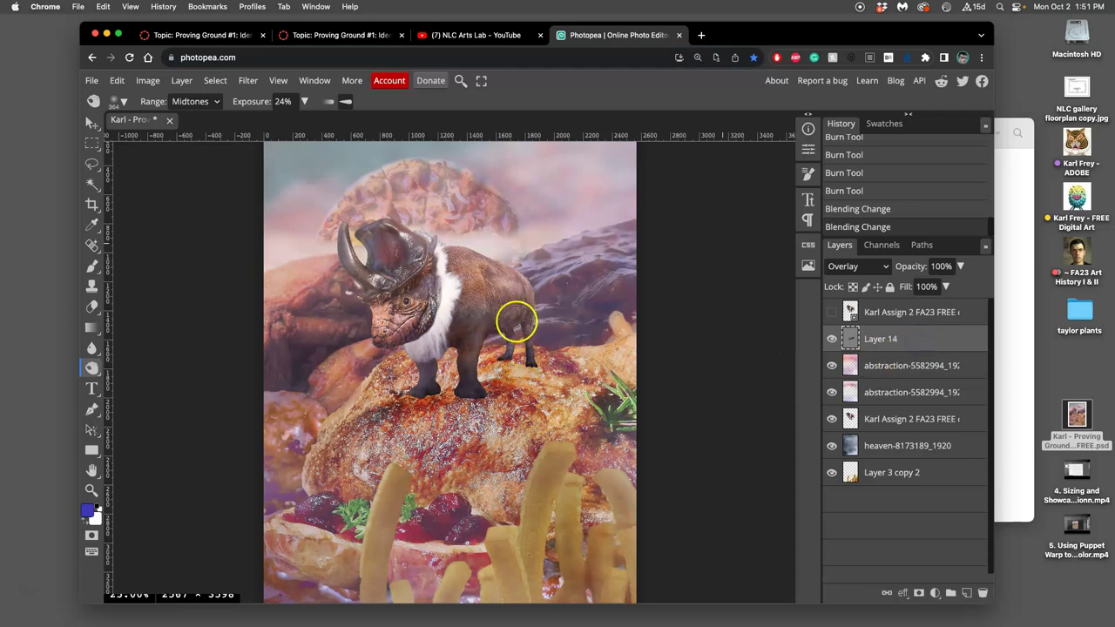
pyautogui.click(503, 320)
pyautogui.moveTo(509, 320)
pyautogui.mouseDown()
pyautogui.moveTo(449, 338)
pyautogui.moveTo(455, 326)
pyautogui.moveTo(439, 343)
pyautogui.moveTo(434, 333)
pyautogui.moveTo(417, 349)
pyautogui.moveTo(419, 328)
pyautogui.moveTo(397, 338)
pyautogui.moveTo(429, 304)
pyautogui.moveTo(381, 336)
pyautogui.moveTo(397, 335)
pyautogui.moveTo(415, 272)
pyautogui.mouseUp()
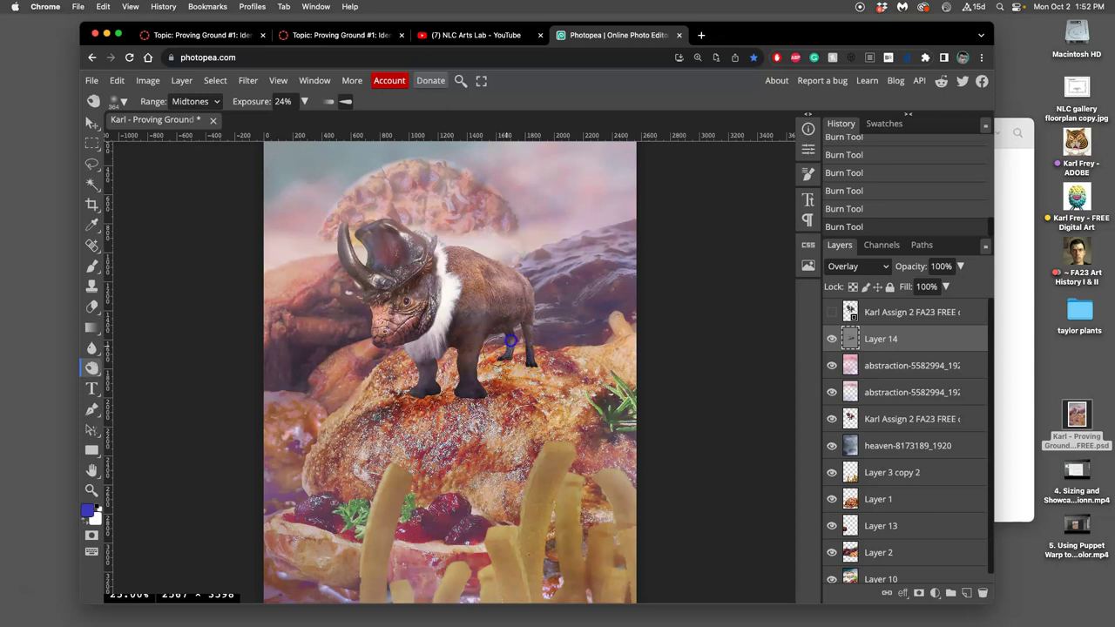
pyautogui.click(439, 347)
# Compare Layer 14 on and off, and set its opacity to 100%.
pyautogui.click(830, 340)
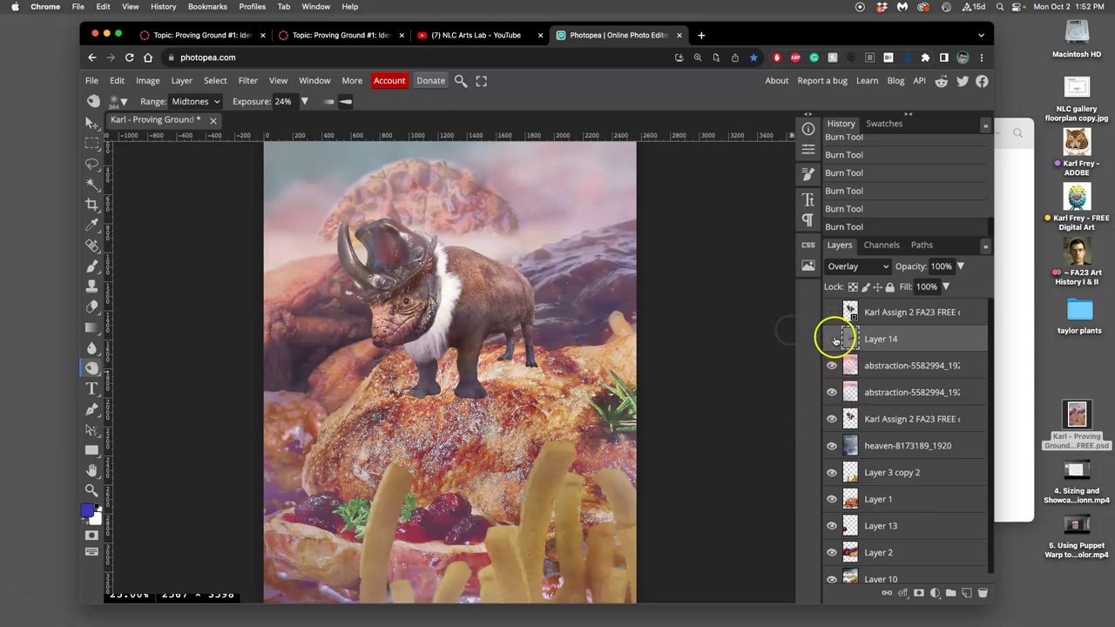
pyautogui.click(832, 340)
pyautogui.click(832, 339)
pyautogui.click(832, 340)
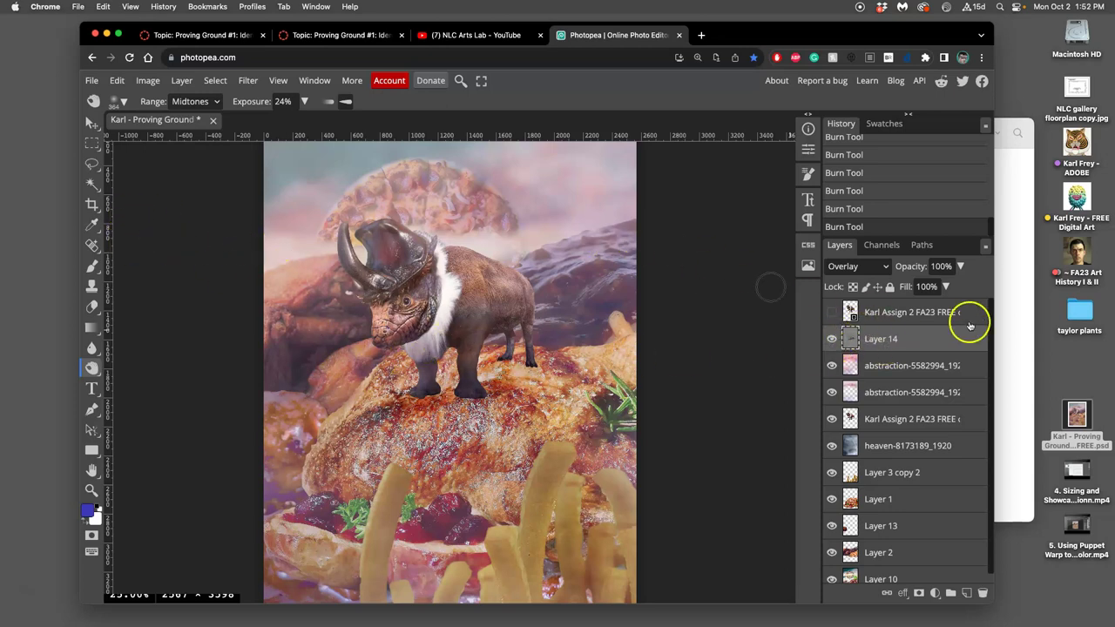
pyautogui.moveTo(961, 269)
pyautogui.mouseDown()
pyautogui.moveTo(934, 289)
pyautogui.moveTo(901, 292)
pyautogui.moveTo(961, 287)
pyautogui.mouseUp()
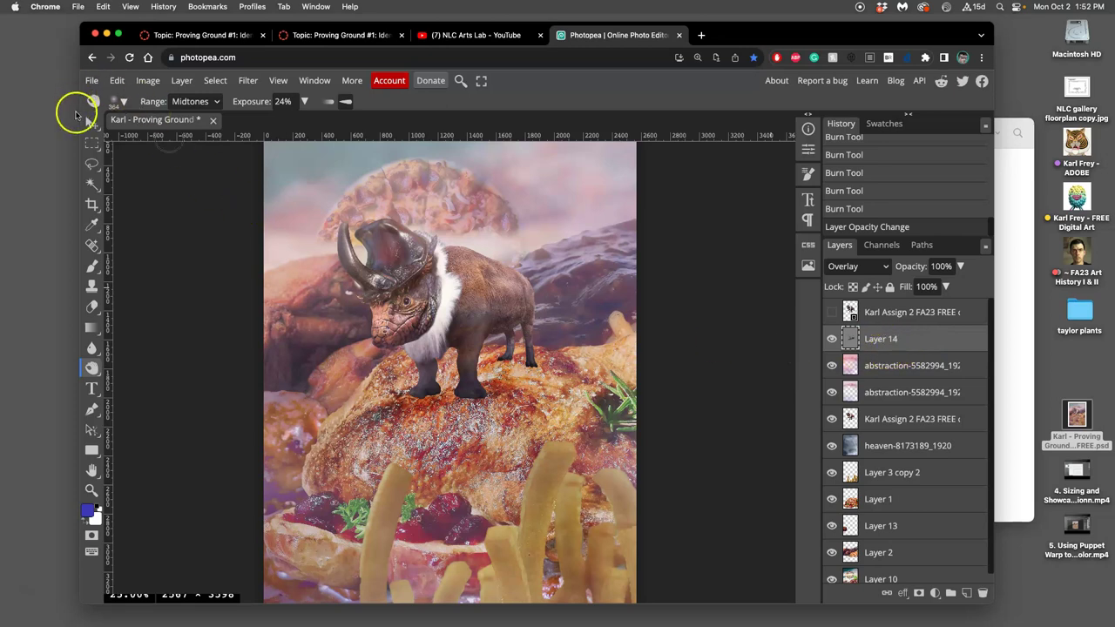
# Create Layer 15, lasso a shape around the bison's feet, fill it gray, and set it to Multiply.
pyautogui.click(91, 164)
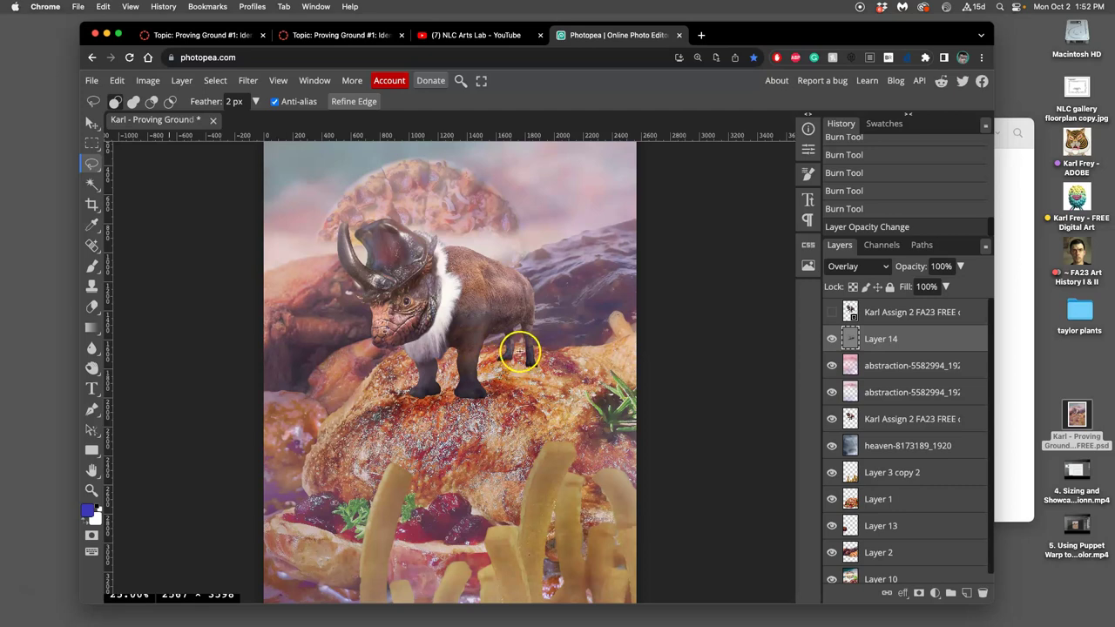
pyautogui.click(965, 593)
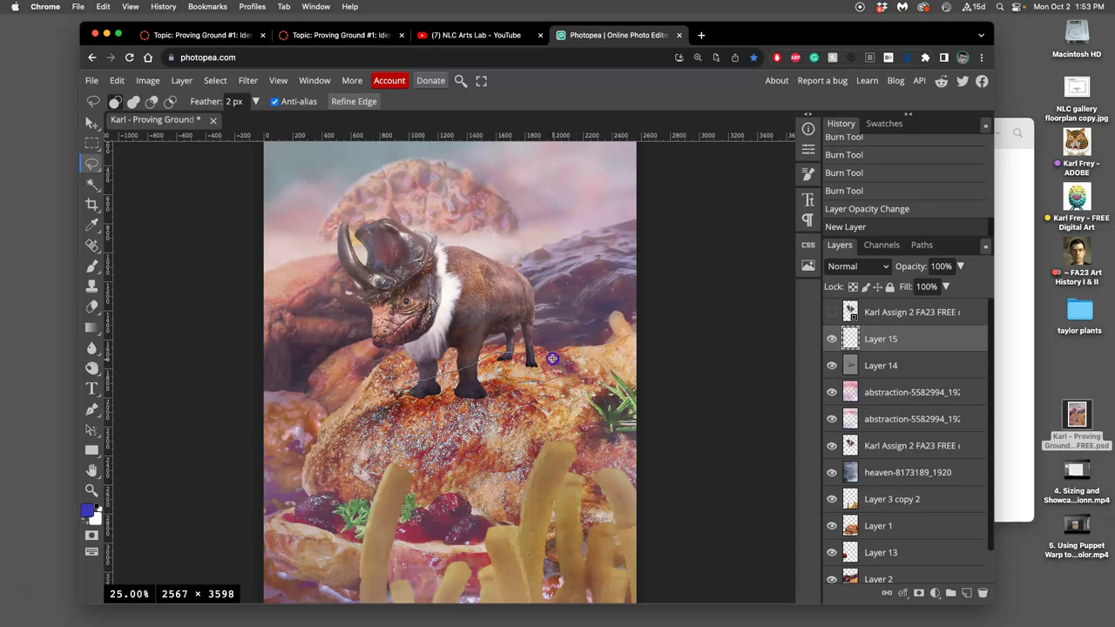
pyautogui.moveTo(522, 357); pyautogui.dragTo(521, 359)
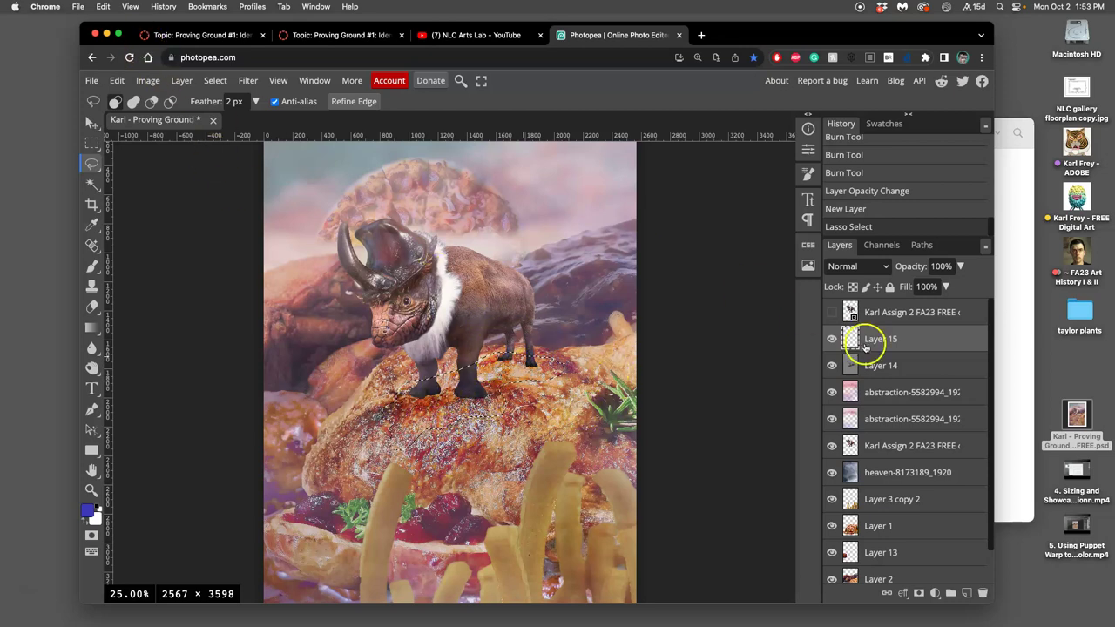
pyautogui.click(117, 80)
pyautogui.click(128, 302)
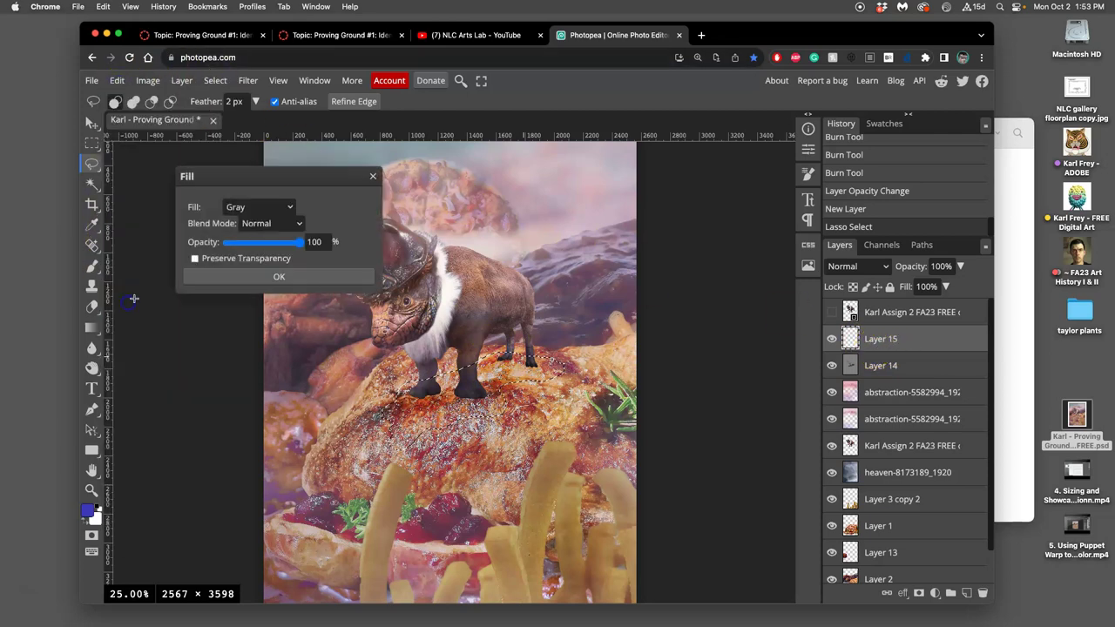
pyautogui.click(283, 277)
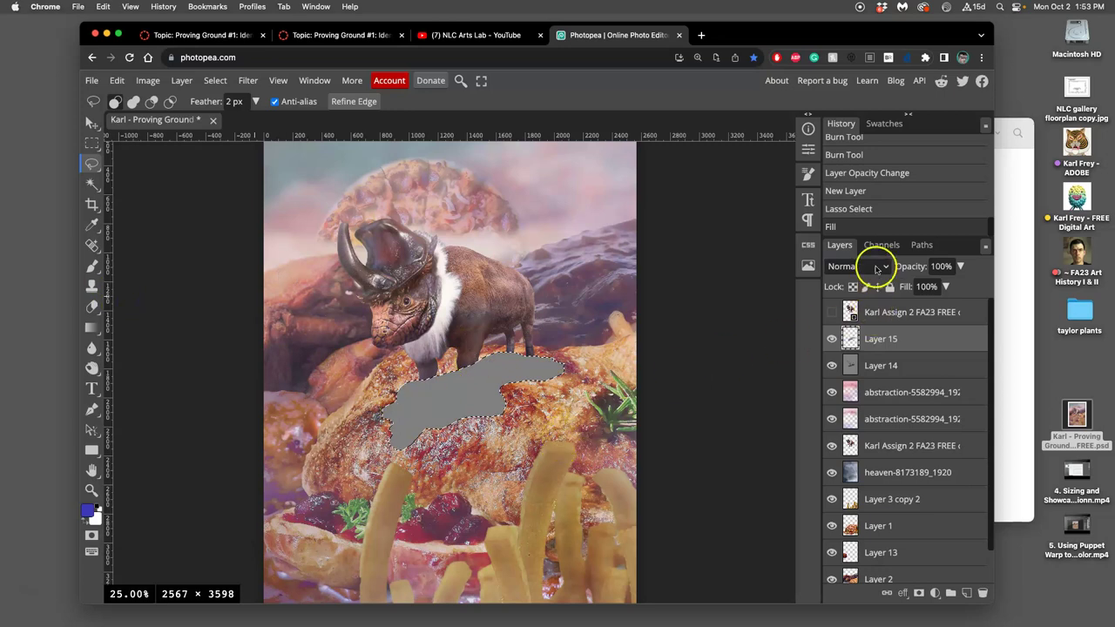
pyautogui.press('super+d')
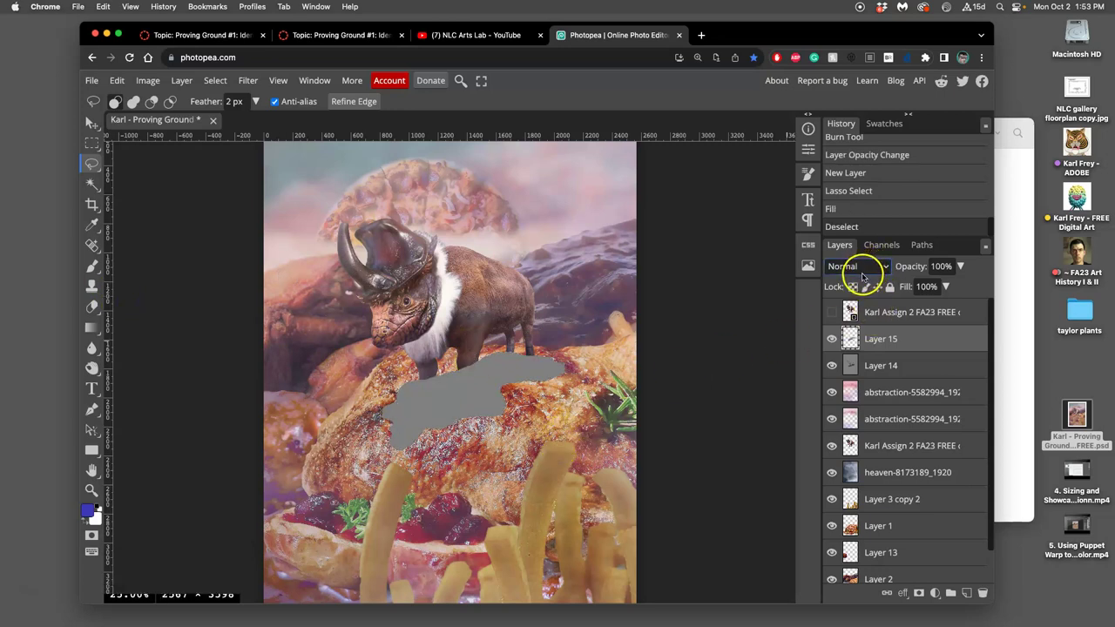
pyautogui.click(869, 271)
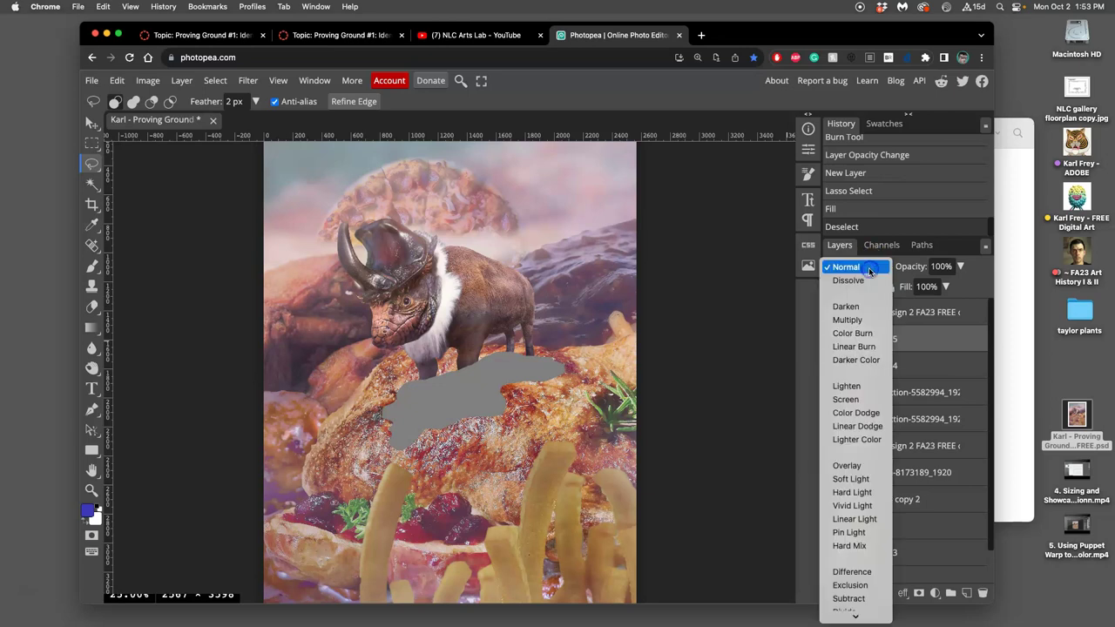
pyautogui.click(854, 321)
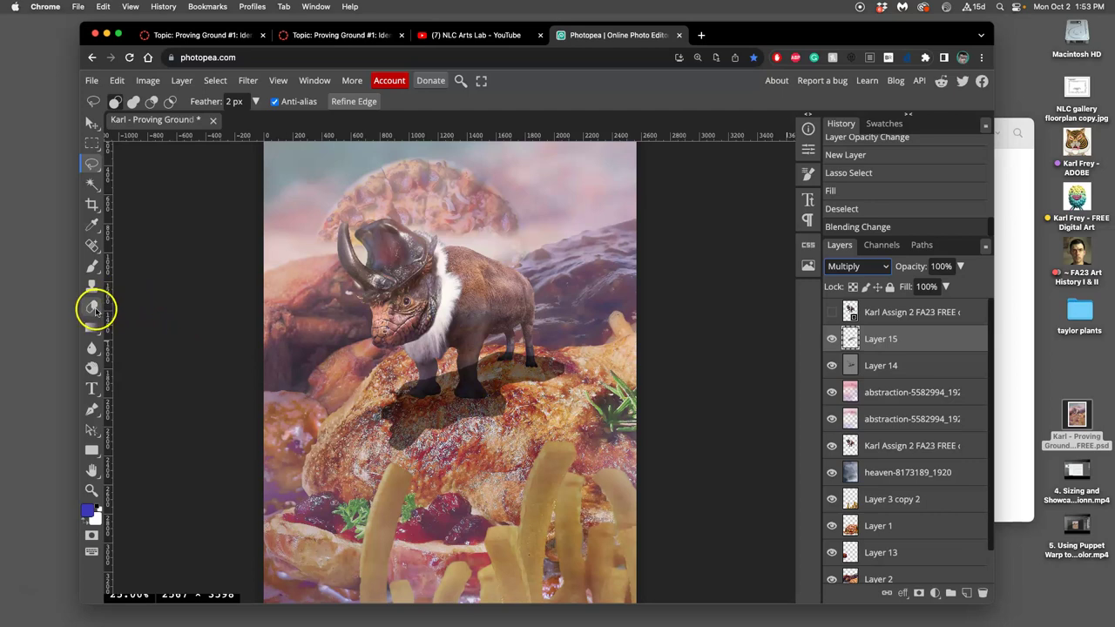
# Blur the Layer 15 shadow with a 62 px Gaussian Blur, then hide Layer 14.
pyautogui.click(249, 80)
pyautogui.moveTo(258, 253)
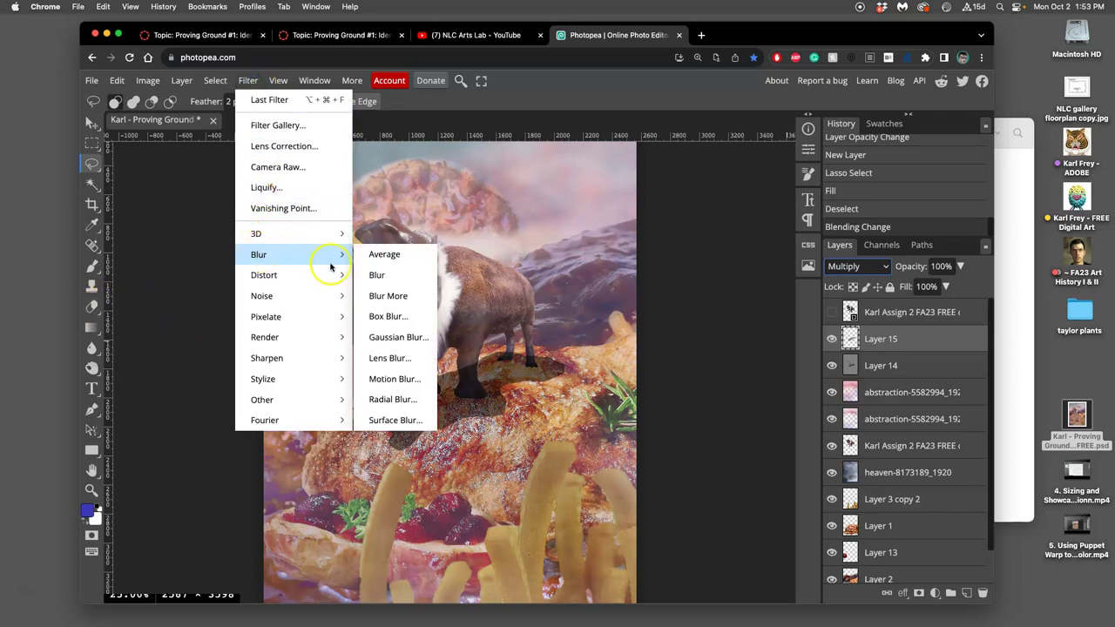
pyautogui.click(383, 332)
pyautogui.moveTo(234, 219); pyautogui.dragTo(279, 220)
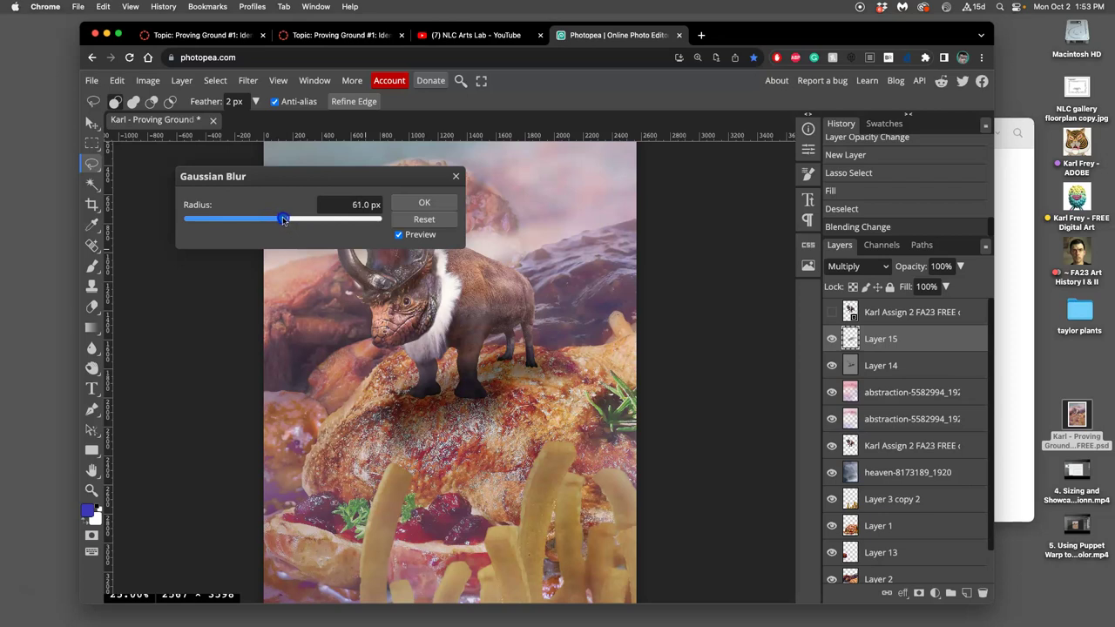
pyautogui.moveTo(284, 221); pyautogui.dragTo(285, 221)
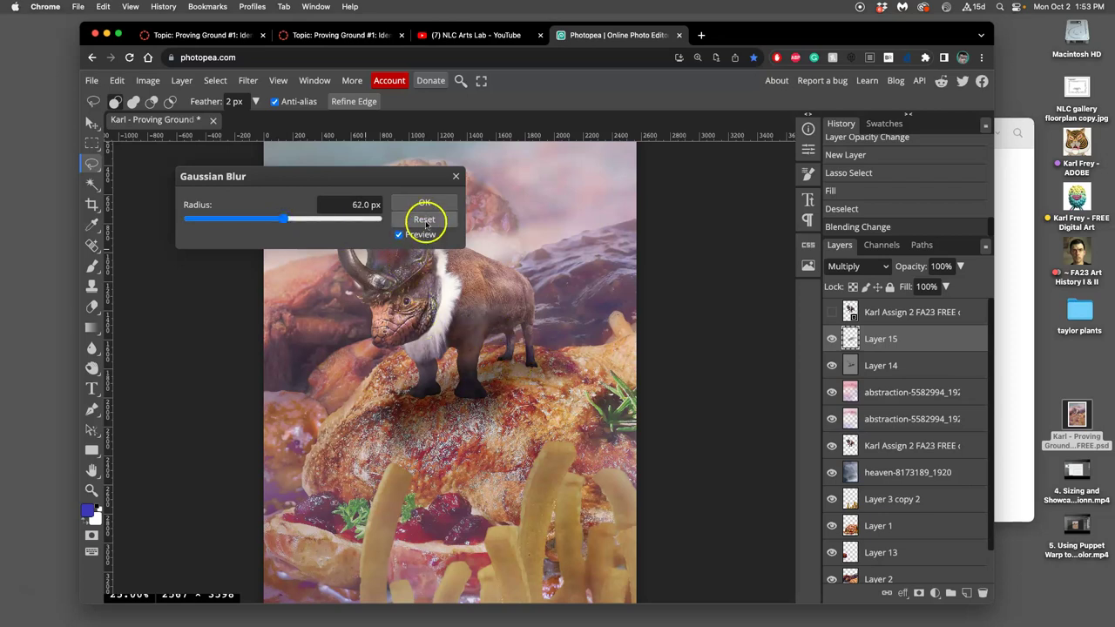
pyautogui.moveTo(284, 219)
pyautogui.mouseDown()
pyautogui.moveTo(237, 223)
pyautogui.moveTo(278, 226)
pyautogui.mouseUp()
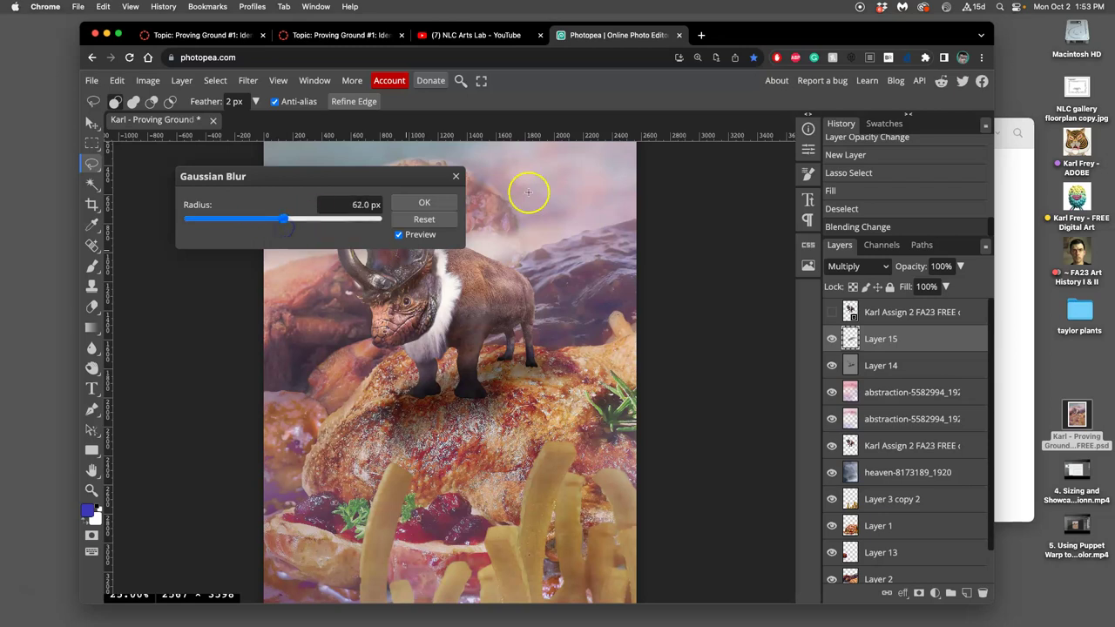
pyautogui.click(426, 206)
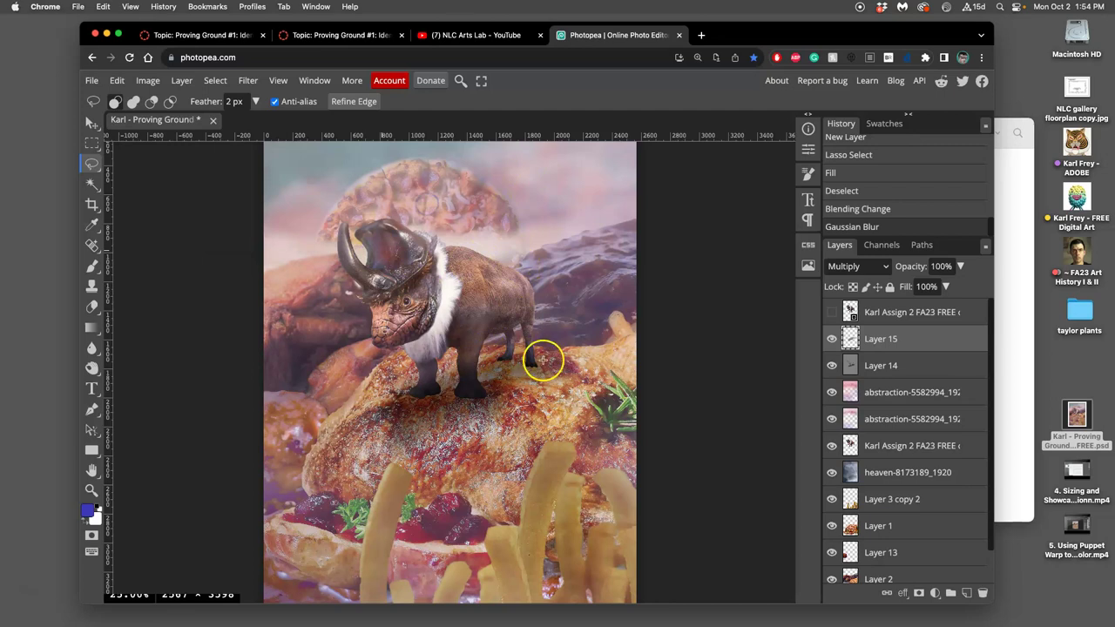
pyautogui.click(831, 366)
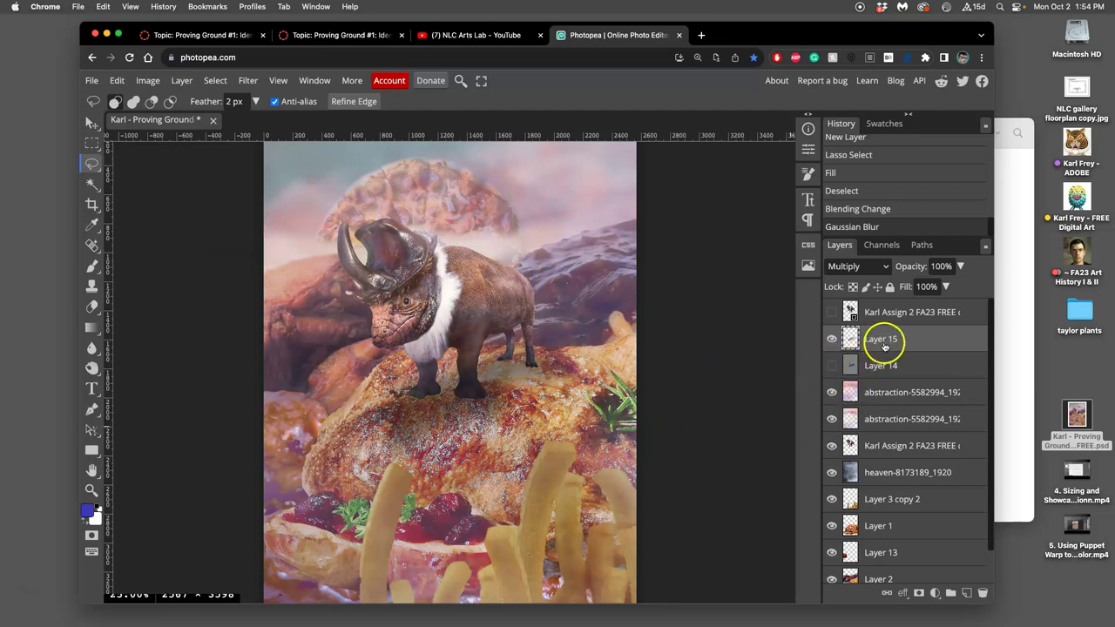
# Test Normal against Multiply on Layer 15, keep Multiply, and show Layer 14 again.
pyautogui.click(865, 270)
pyautogui.click(848, 216)
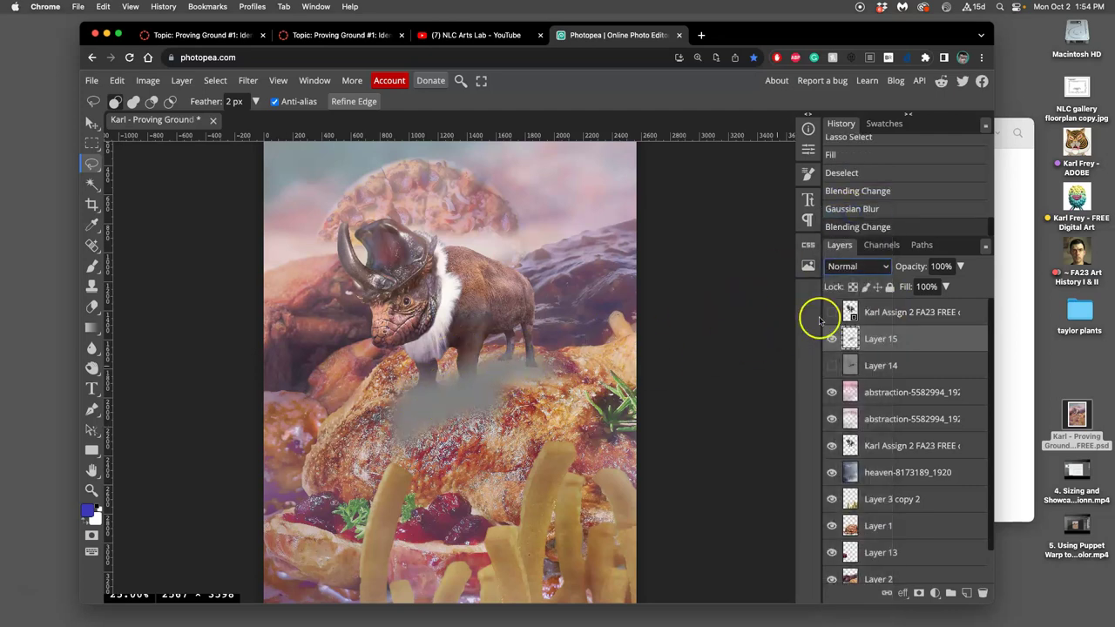
pyautogui.click(832, 366)
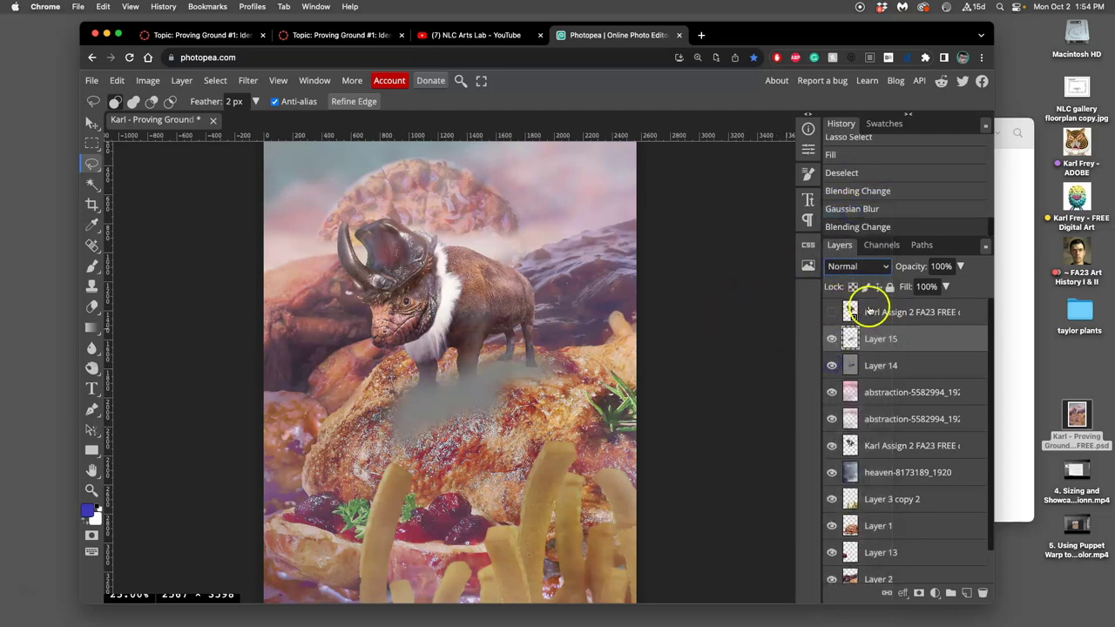
pyautogui.click(858, 266)
pyautogui.click(850, 319)
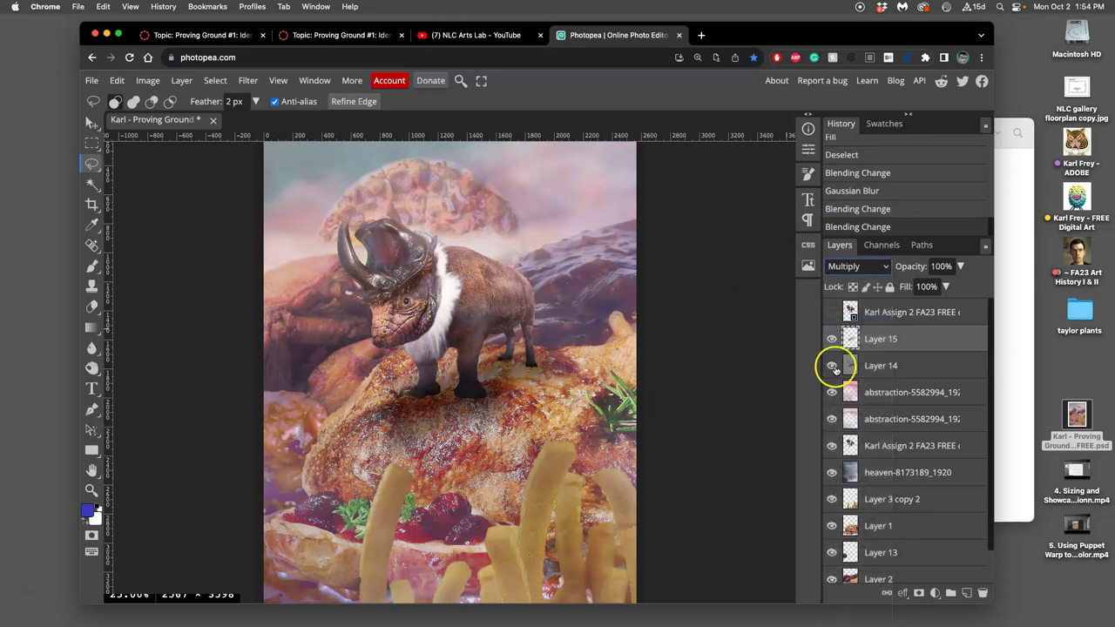
pyautogui.click(882, 365)
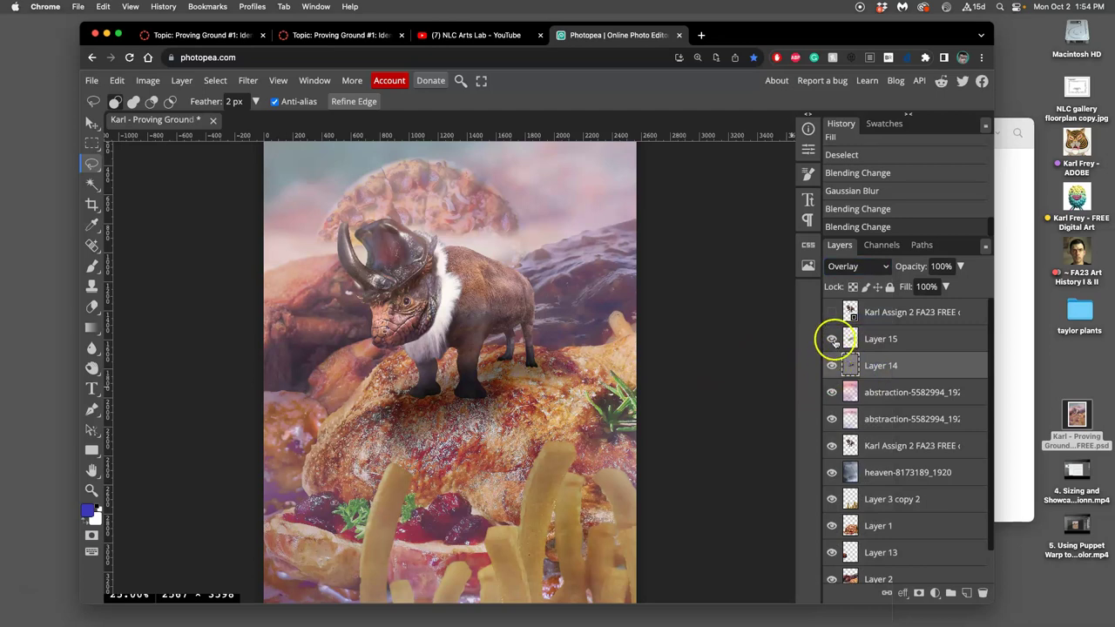
pyautogui.click(832, 339)
pyautogui.click(832, 339)
# Lower Layer 14 to 32% opacity and return the Layer 15 shadow to 100%.
pyautogui.click(912, 340)
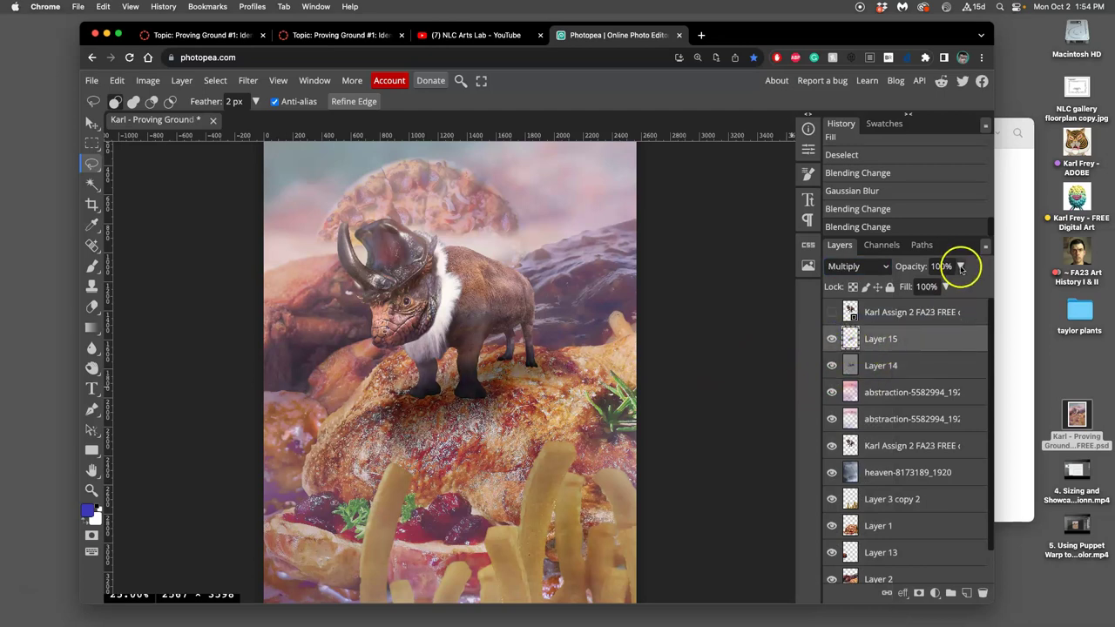
pyautogui.click(962, 268)
pyautogui.moveTo(962, 287); pyautogui.dragTo(913, 292)
pyautogui.click(888, 366)
pyautogui.click(961, 268)
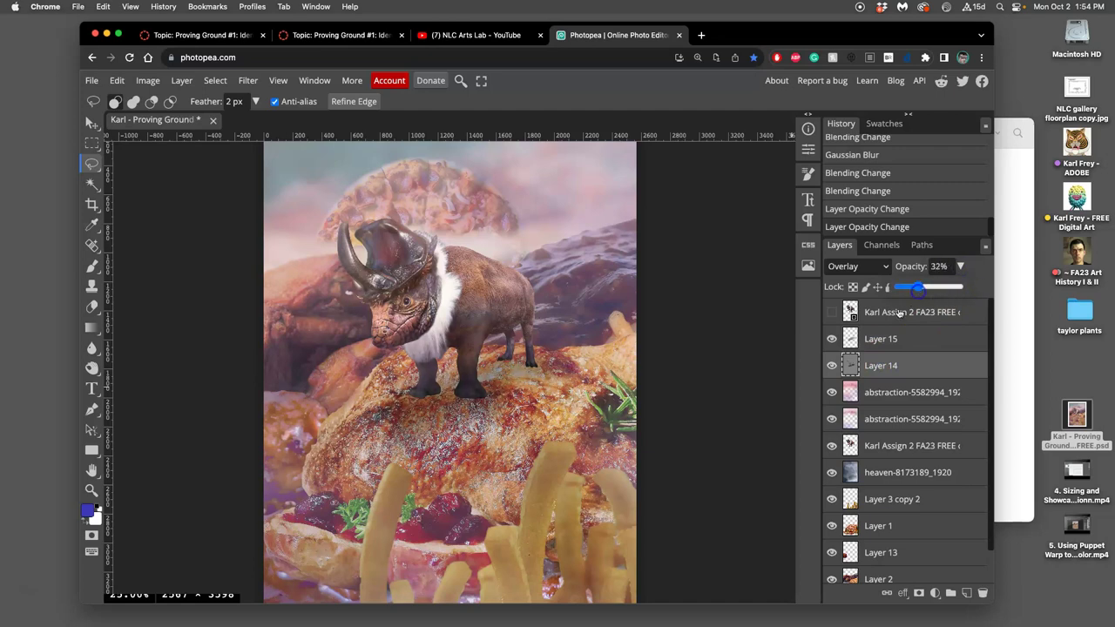
pyautogui.click(889, 339)
pyautogui.click(959, 267)
pyautogui.moveTo(953, 283); pyautogui.dragTo(952, 291)
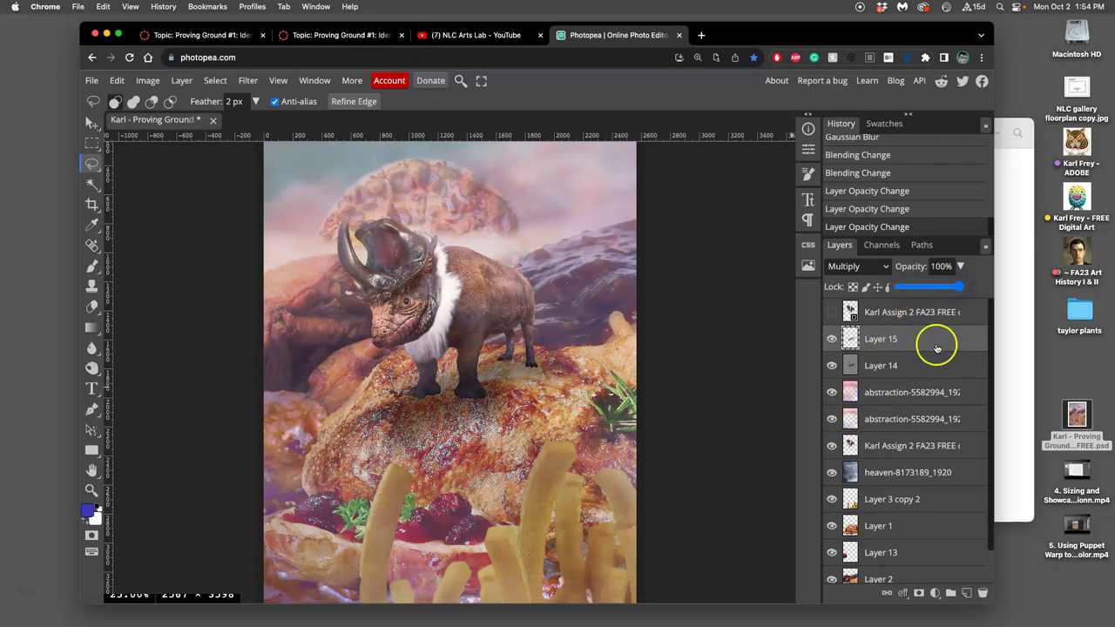
# Erase the Layer 15 shadow over the roast around the feet with a 32% eraser, undoing and redoing the last stroke.
pyautogui.click(91, 306)
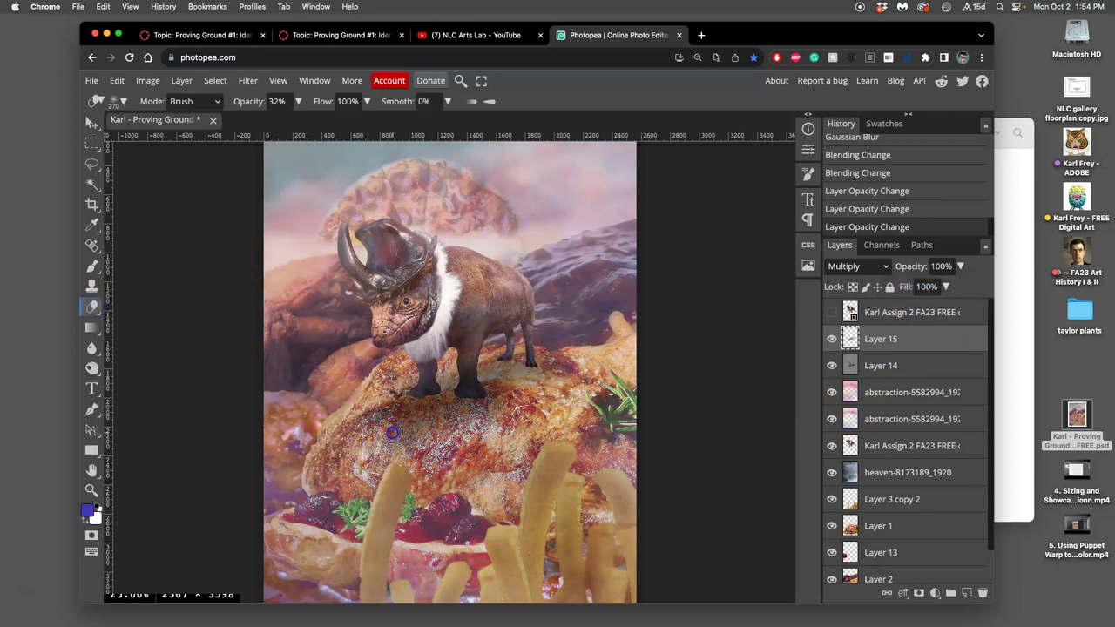
pyautogui.moveTo(401, 438); pyautogui.dragTo(423, 433)
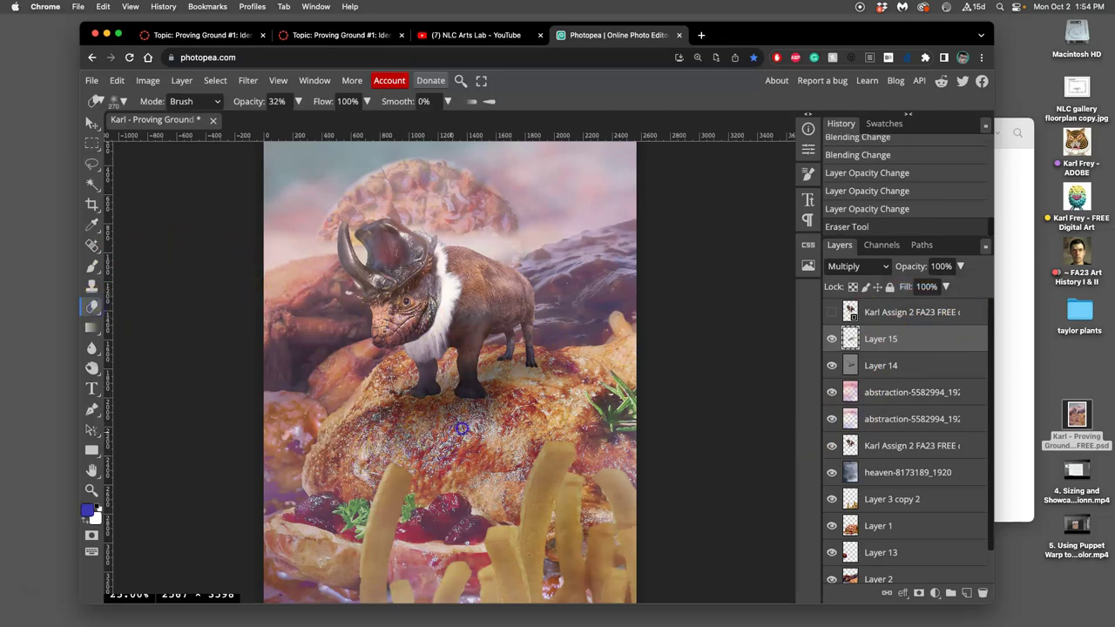
pyautogui.click(494, 422)
pyautogui.moveTo(545, 388)
pyautogui.mouseDown()
pyautogui.moveTo(488, 426)
pyautogui.moveTo(442, 429)
pyautogui.moveTo(389, 388)
pyautogui.moveTo(376, 419)
pyautogui.mouseUp()
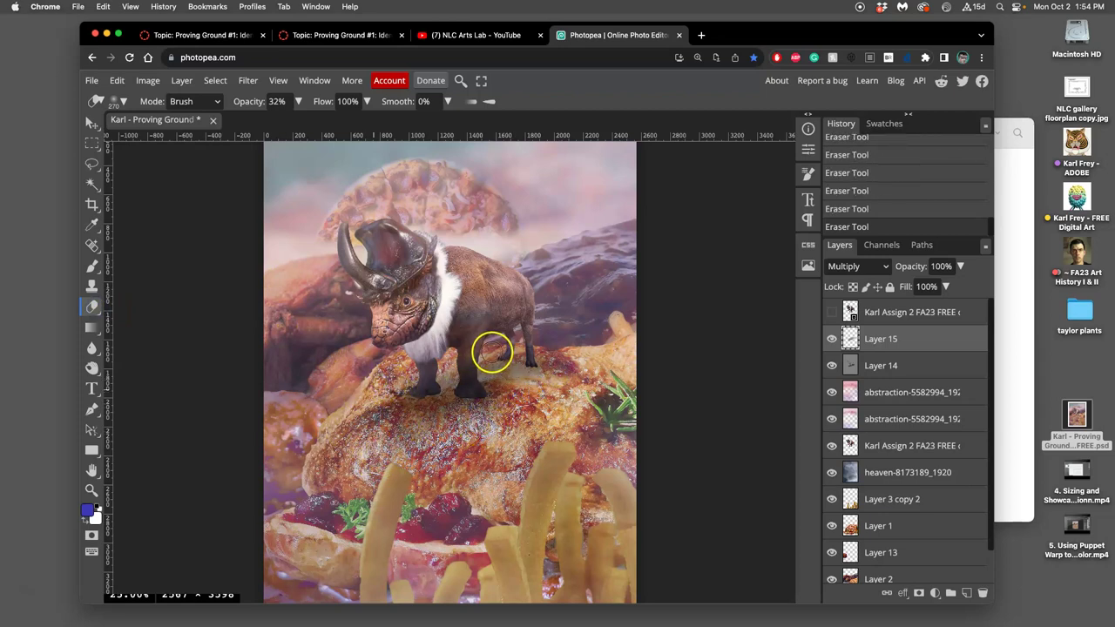
pyautogui.press('super+z')
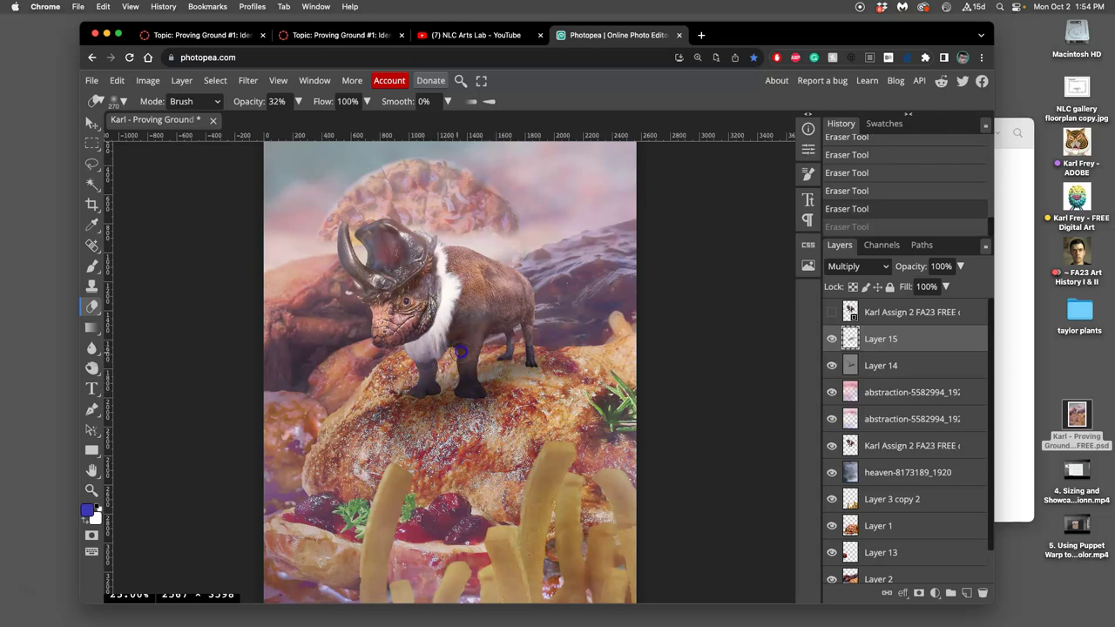
pyautogui.press('super+shift+z')
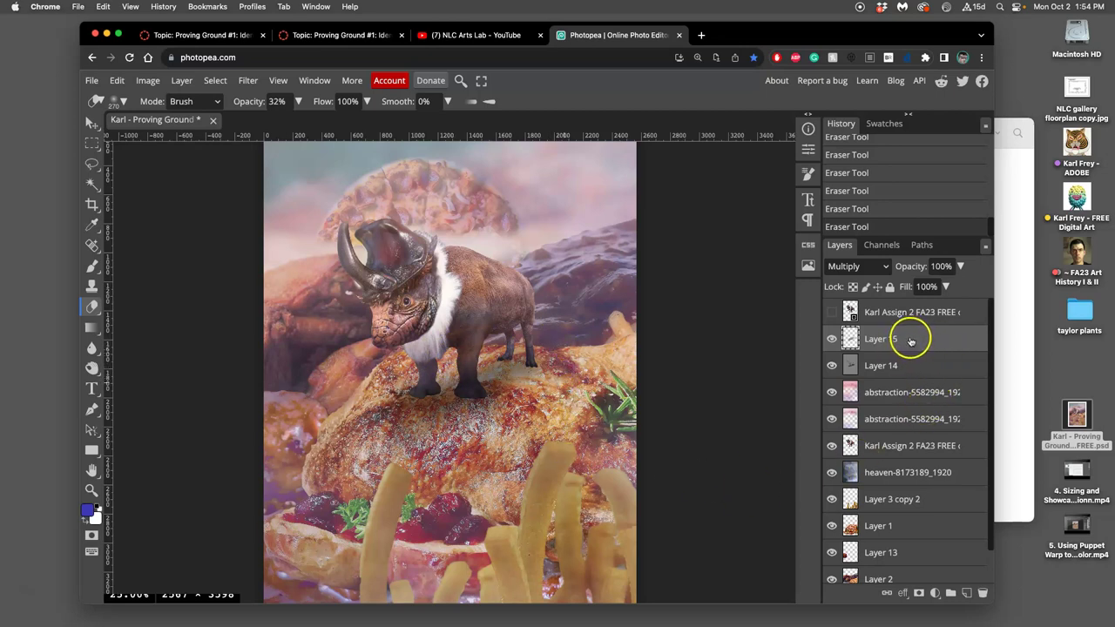
# Duplicate the shadow layer and set the copy to Linear Burn at 13% opacity.
pyautogui.press('super+j')
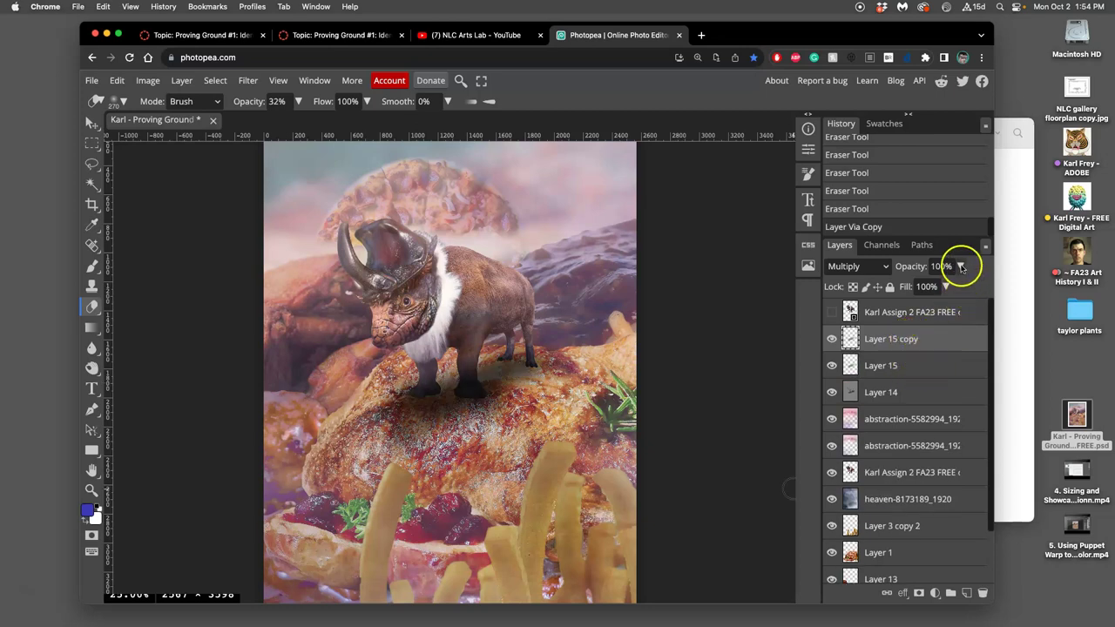
pyautogui.click(961, 267)
pyautogui.moveTo(960, 287); pyautogui.dragTo(924, 291)
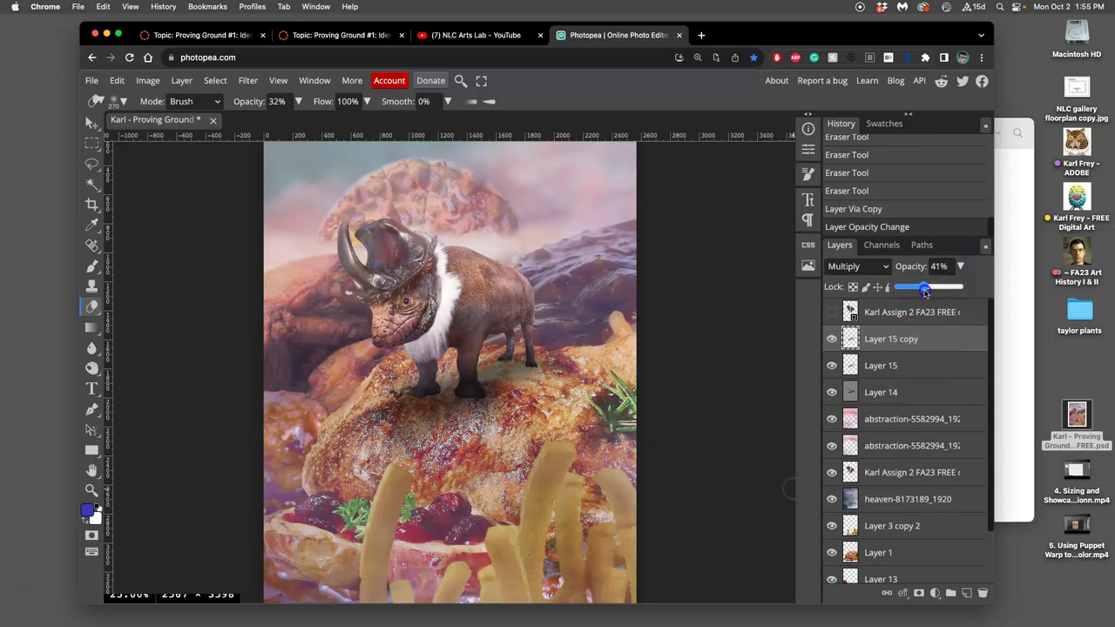
pyautogui.click(870, 267)
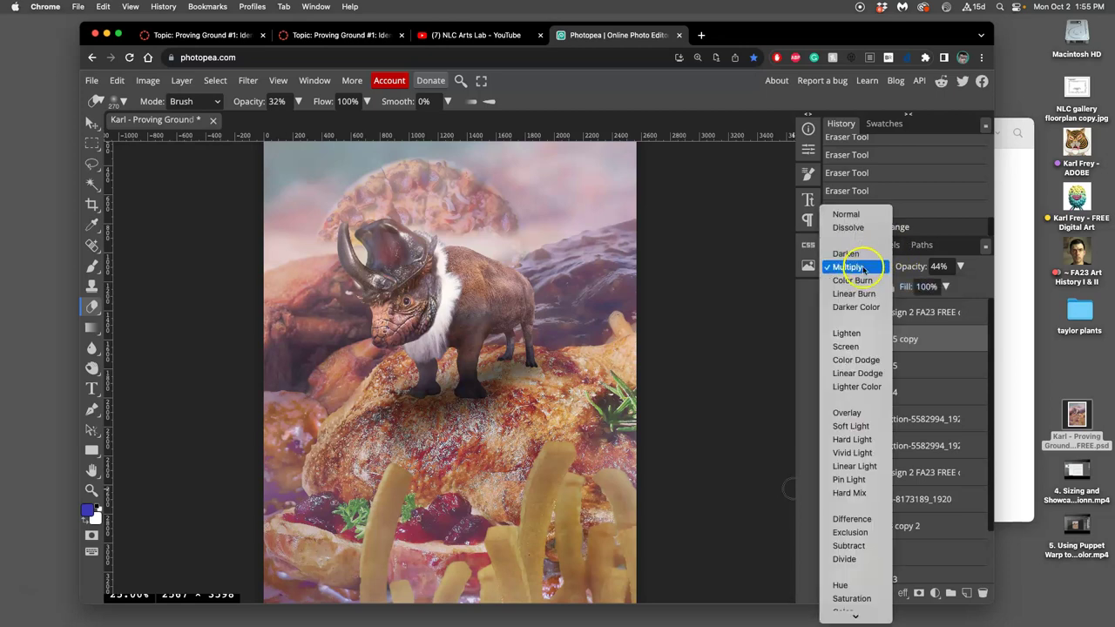
pyautogui.click(859, 295)
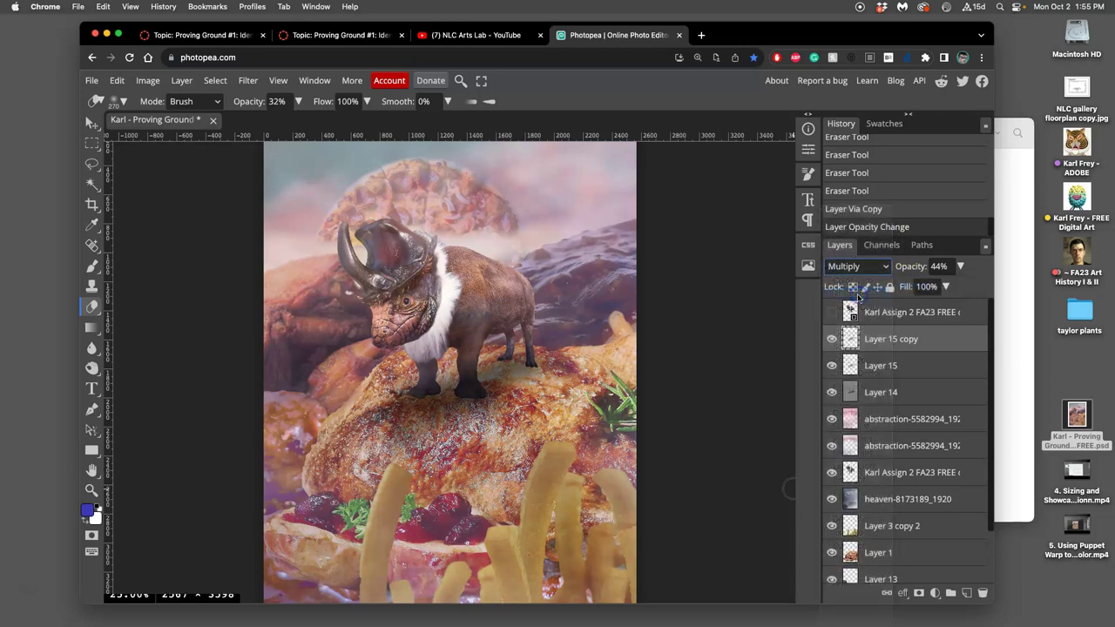
pyautogui.click(960, 265)
pyautogui.moveTo(925, 287); pyautogui.dragTo(908, 287)
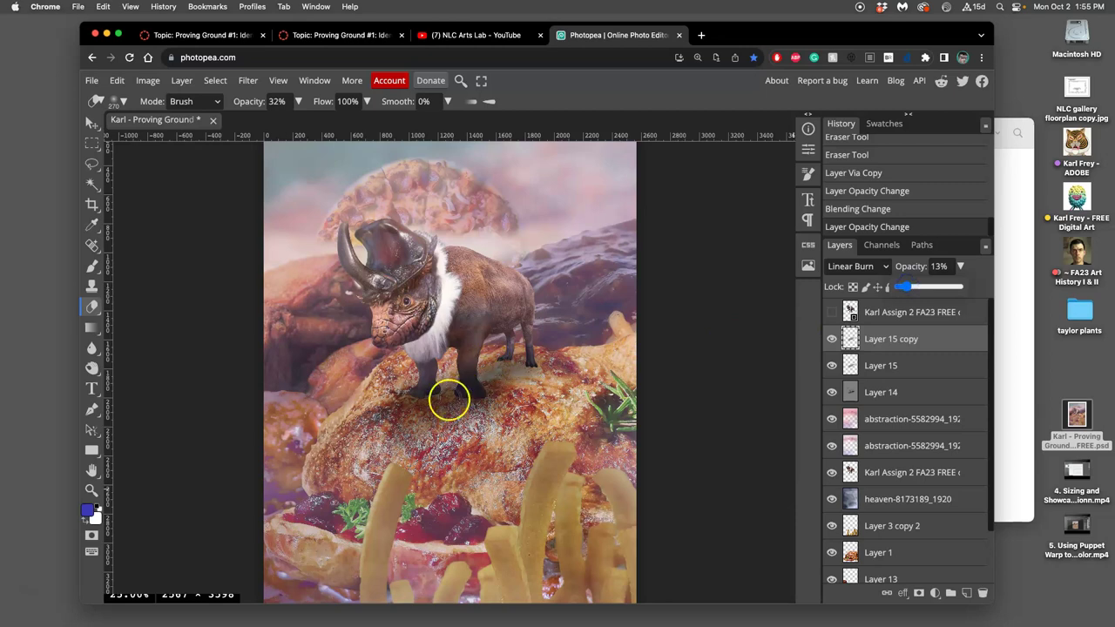
# Erase the copy's darker shadow across the roast, keeping it only near the feet.
pyautogui.click(444, 406)
pyautogui.click(514, 395)
pyautogui.click(544, 383)
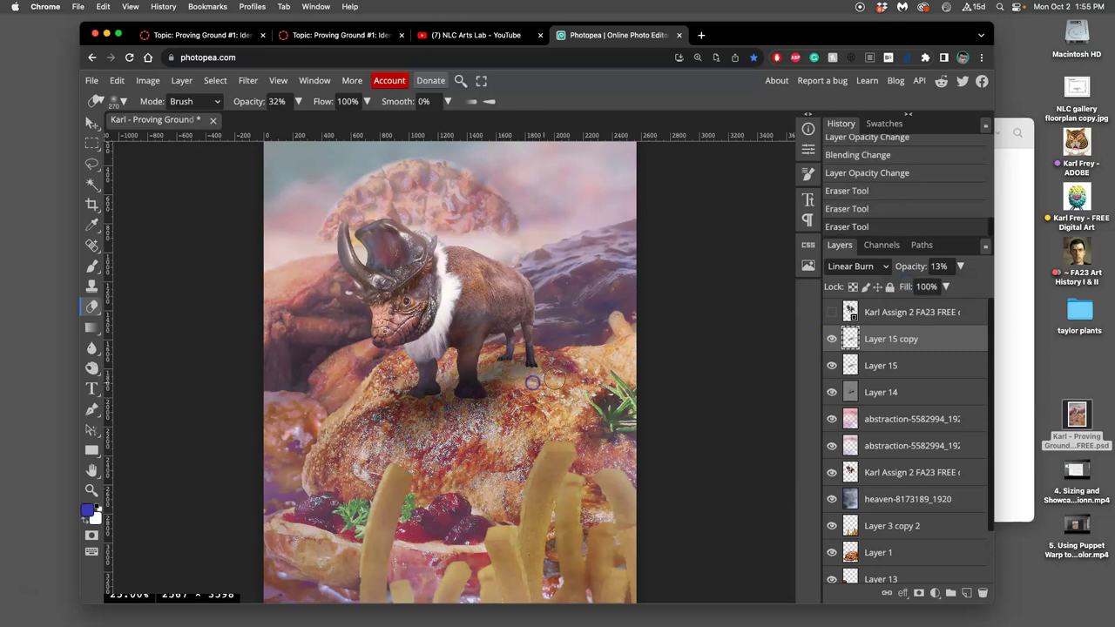
pyautogui.click(420, 437)
pyautogui.click(562, 384)
pyautogui.moveTo(566, 381)
pyautogui.mouseDown()
pyautogui.moveTo(553, 386)
pyautogui.moveTo(570, 393)
pyautogui.mouseUp()
pyautogui.click(893, 366)
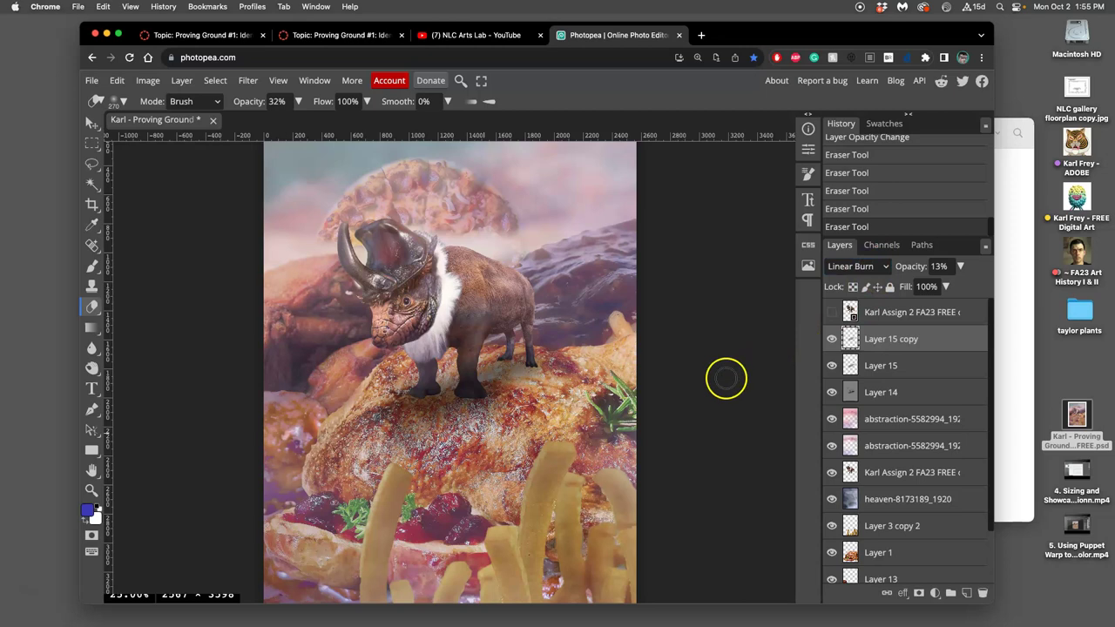
pyautogui.moveTo(461, 385)
pyautogui.mouseDown()
pyautogui.moveTo(470, 392)
pyautogui.moveTo(520, 361)
pyautogui.moveTo(710, 376)
pyautogui.moveTo(697, 381)
pyautogui.moveTo(697, 370)
pyautogui.mouseUp()
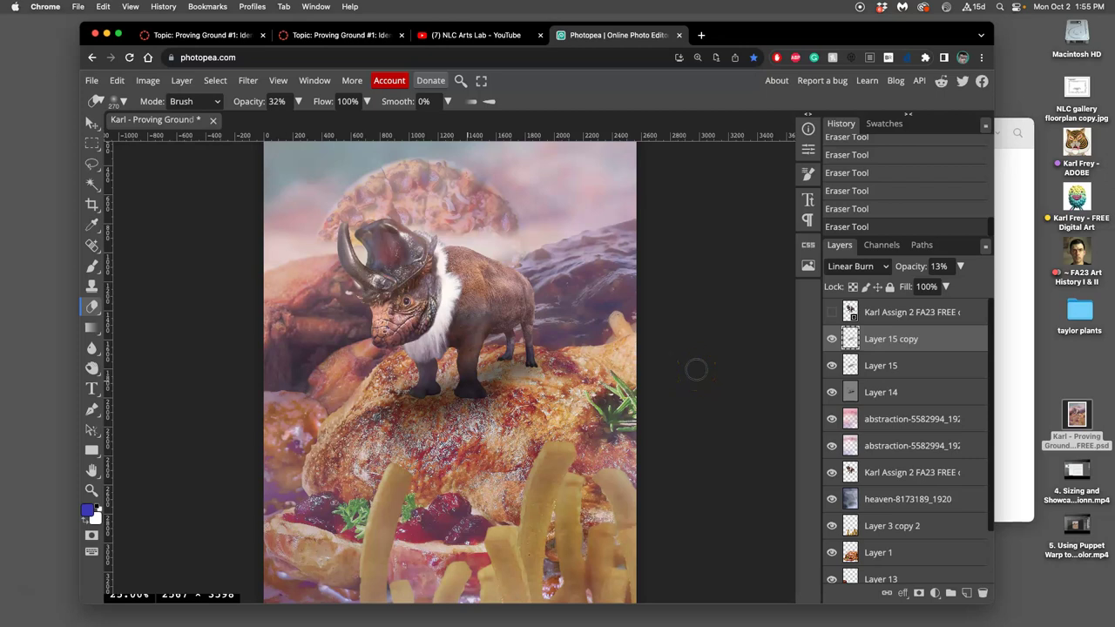
pyautogui.moveTo(489, 241)
pyautogui.mouseDown()
pyautogui.moveTo(571, 332)
pyautogui.moveTo(616, 353)
pyautogui.moveTo(613, 381)
pyautogui.moveTo(559, 381)
pyautogui.mouseUp()
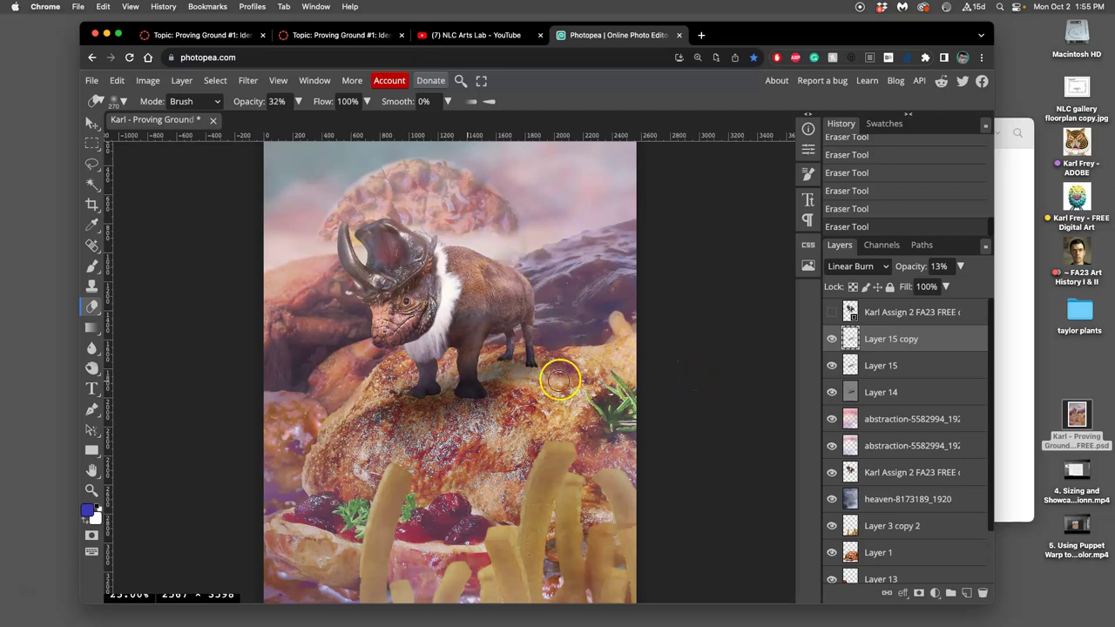
# Toggle Layer 15 to compare the shadow and check the filters menu without applying anything.
pyautogui.click(833, 365)
pyautogui.click(832, 365)
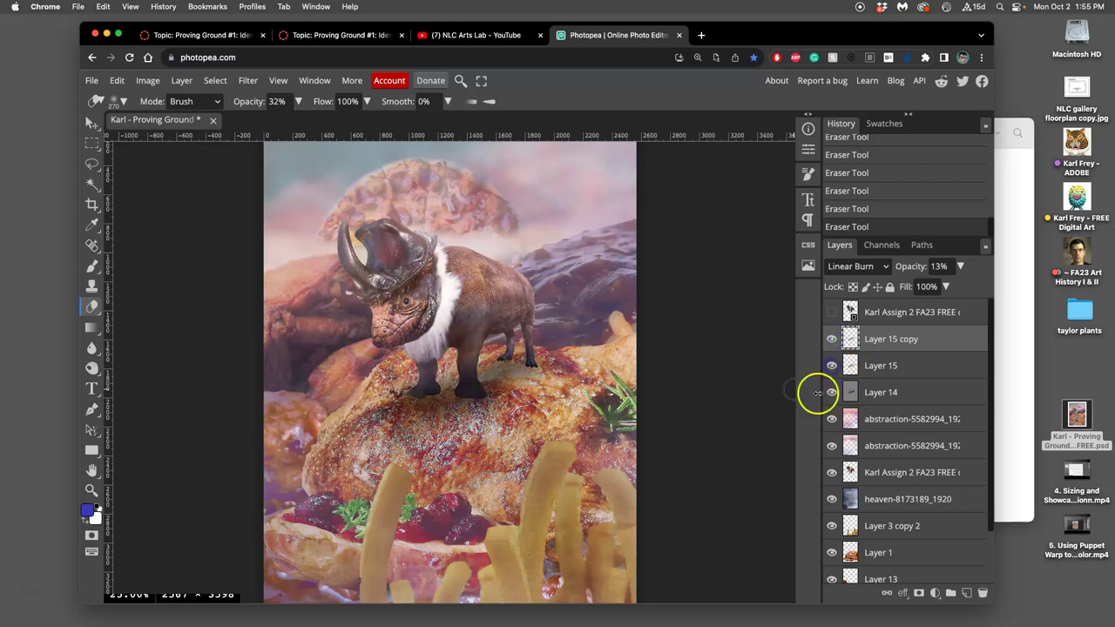
pyautogui.click(247, 81)
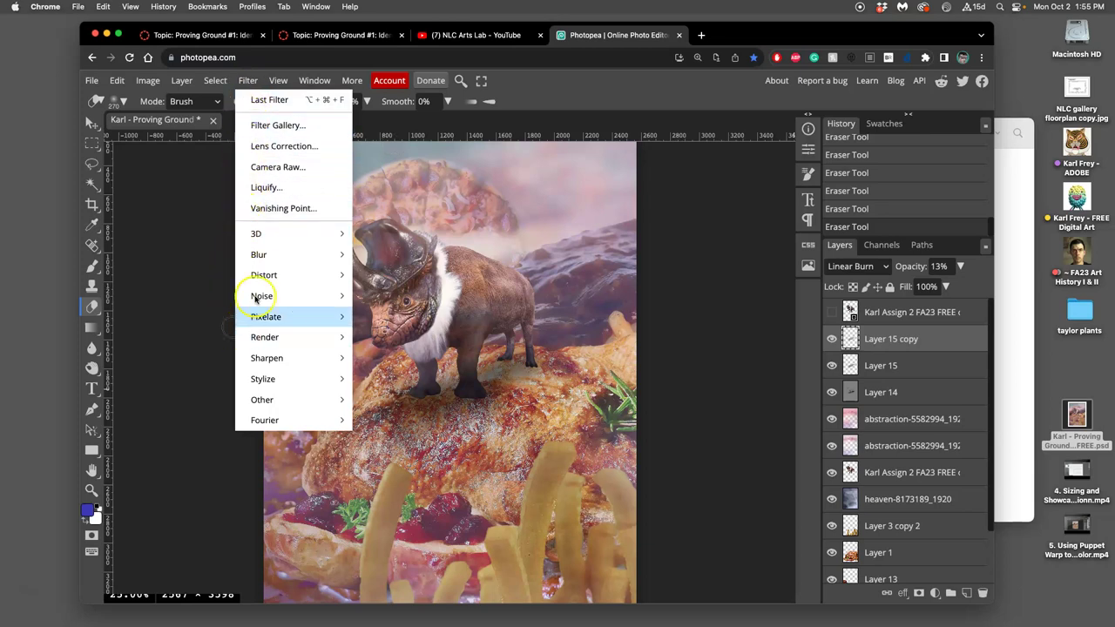
pyautogui.moveTo(272, 260)
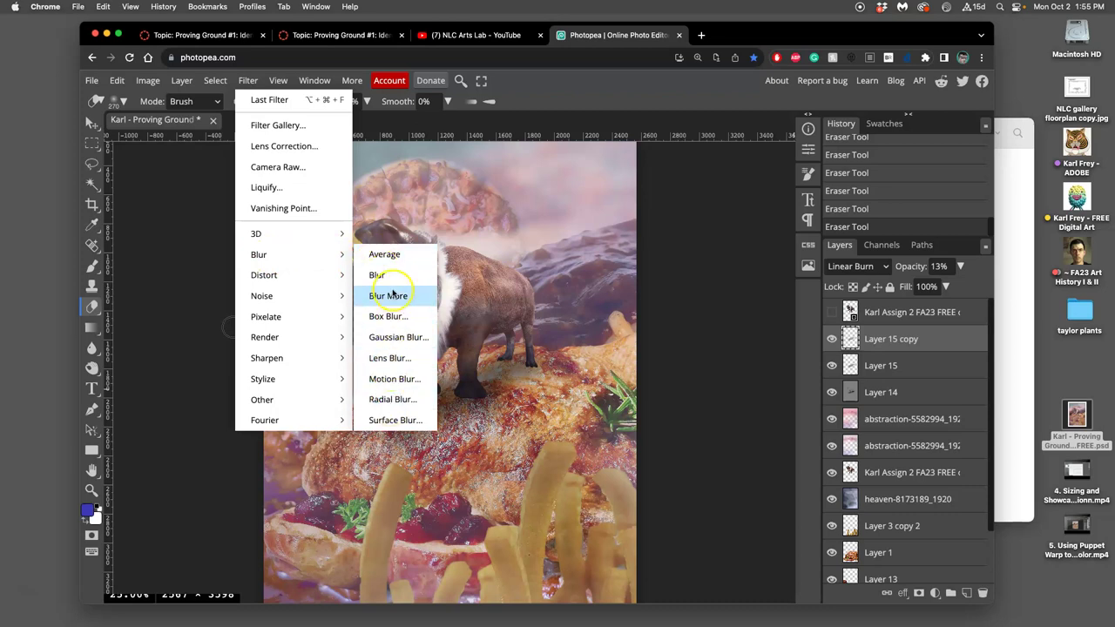
pyautogui.press('super+z')
pyautogui.click(247, 81)
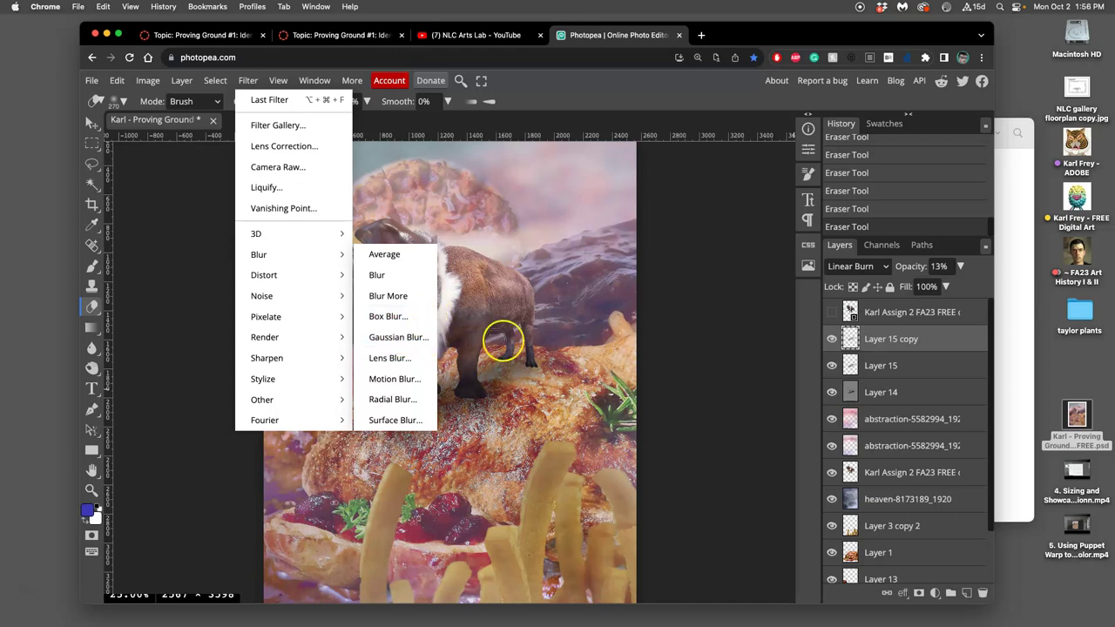
pyautogui.click(605, 355)
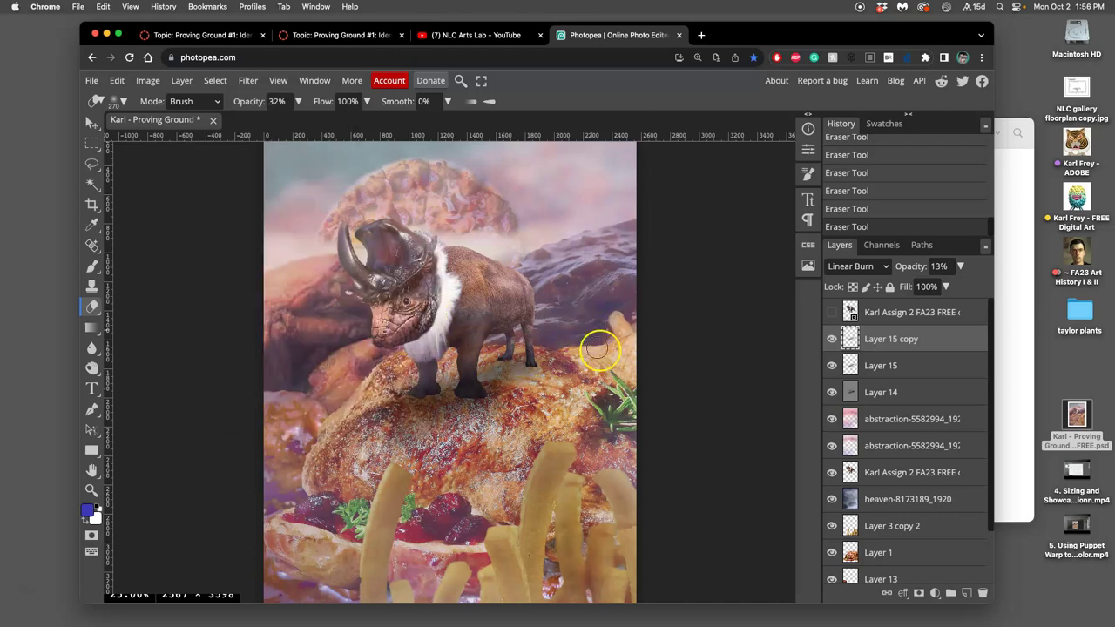
# Erase Layer 14's overlay around the front hoof and at a spot near the fries.
pyautogui.click(903, 397)
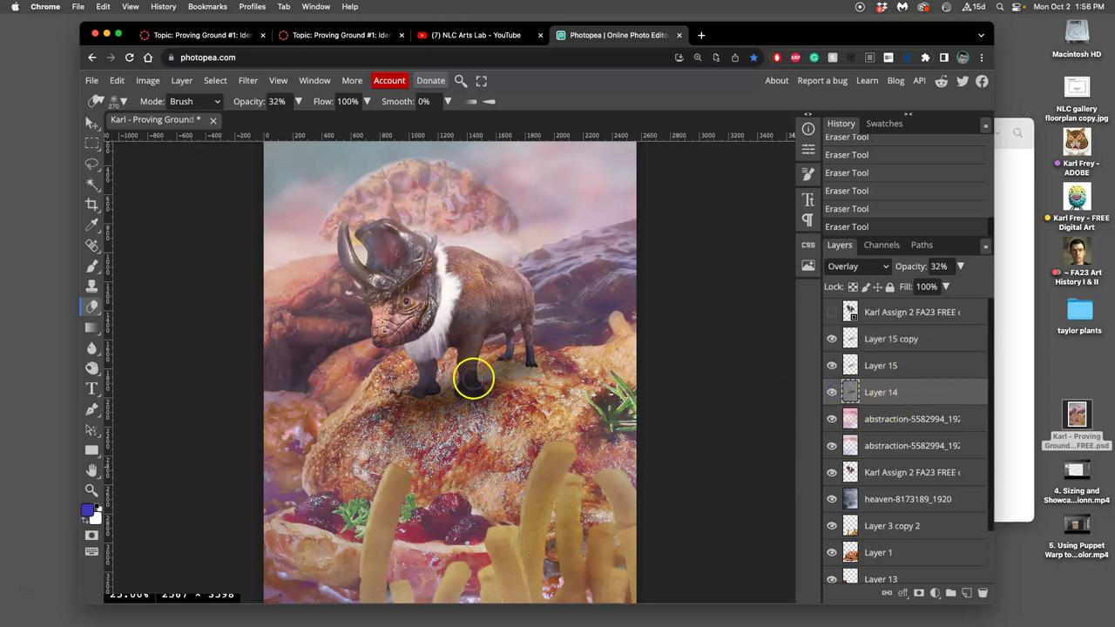
pyautogui.click(473, 379)
pyautogui.moveTo(454, 365); pyautogui.dragTo(425, 380)
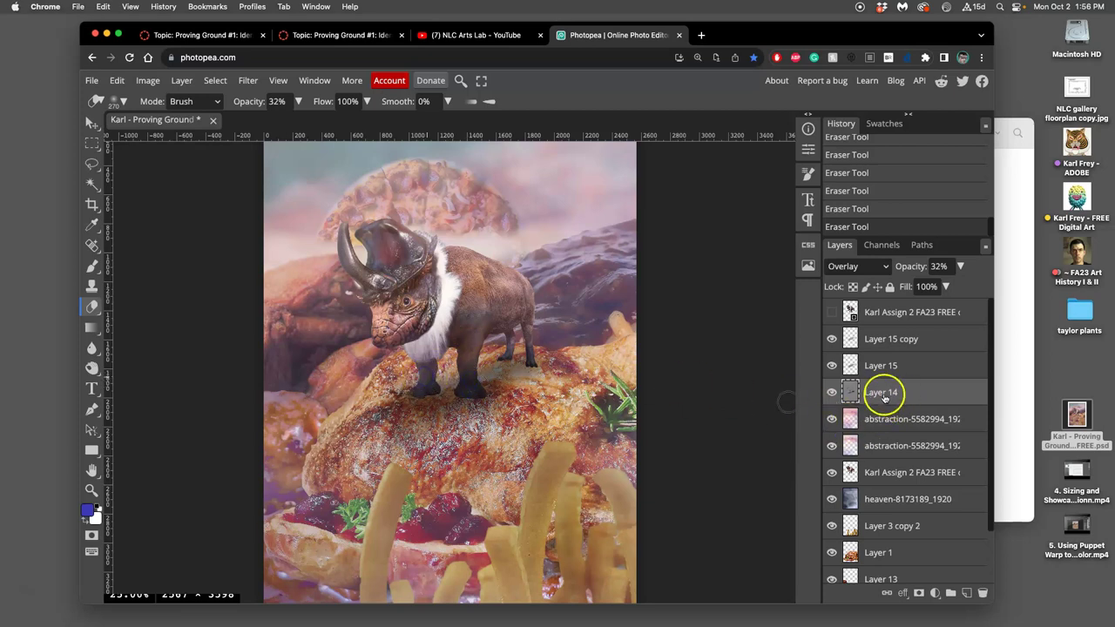
pyautogui.click(361, 523)
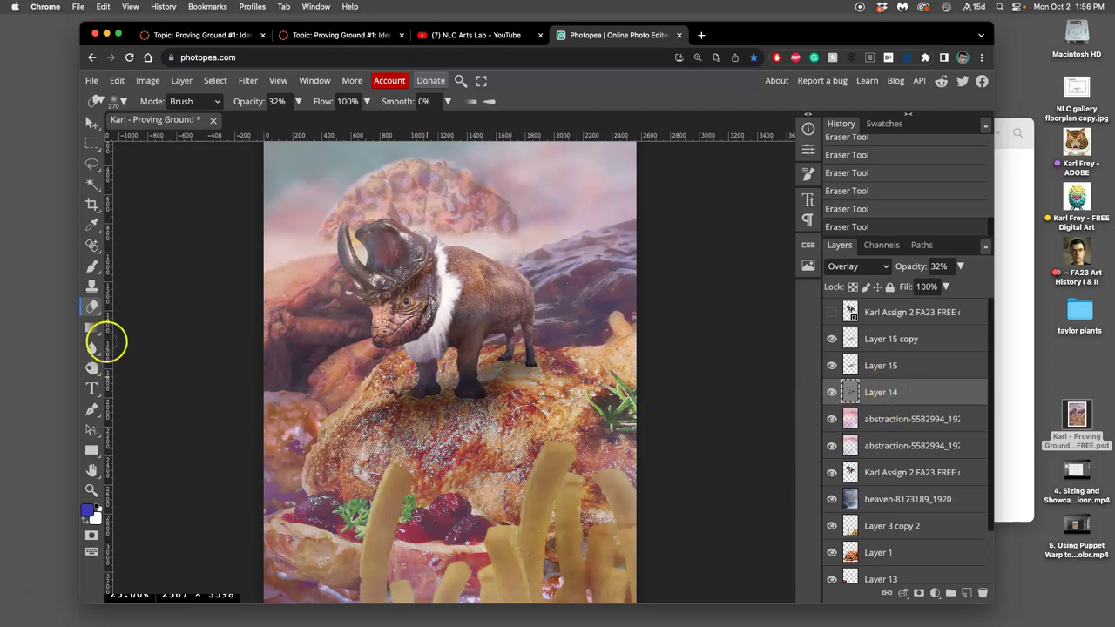
# Lighten the fries with Dodge tool strokes.
pyautogui.click(92, 366)
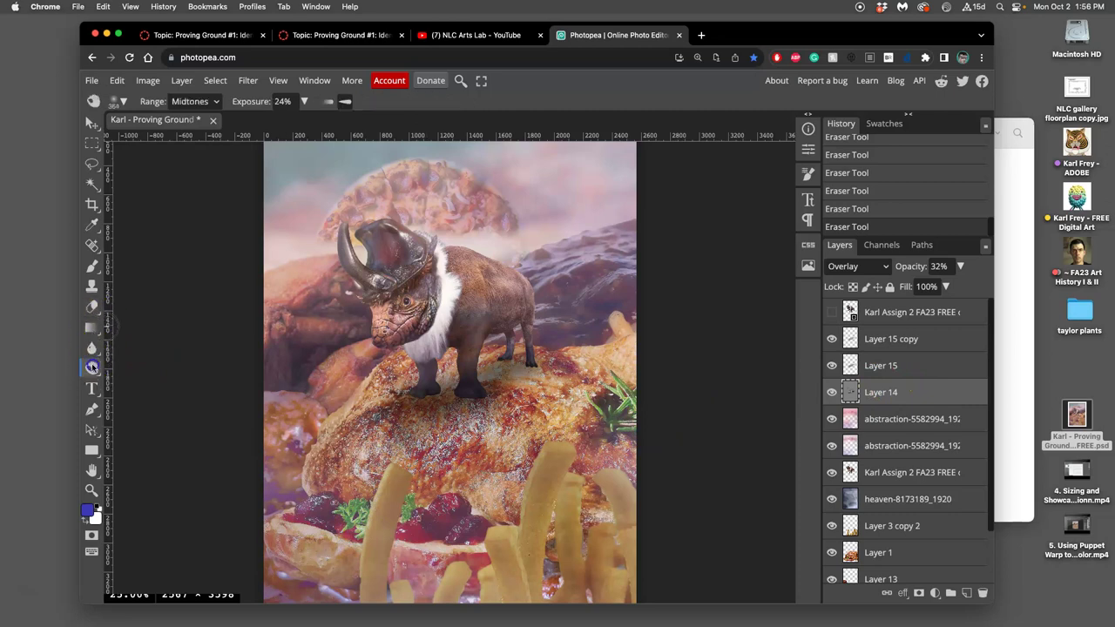
pyautogui.moveTo(404, 485); pyautogui.dragTo(395, 492)
pyautogui.moveTo(382, 536)
pyautogui.mouseDown()
pyautogui.moveTo(392, 501)
pyautogui.moveTo(370, 605)
pyautogui.moveTo(394, 506)
pyautogui.moveTo(379, 573)
pyautogui.mouseUp()
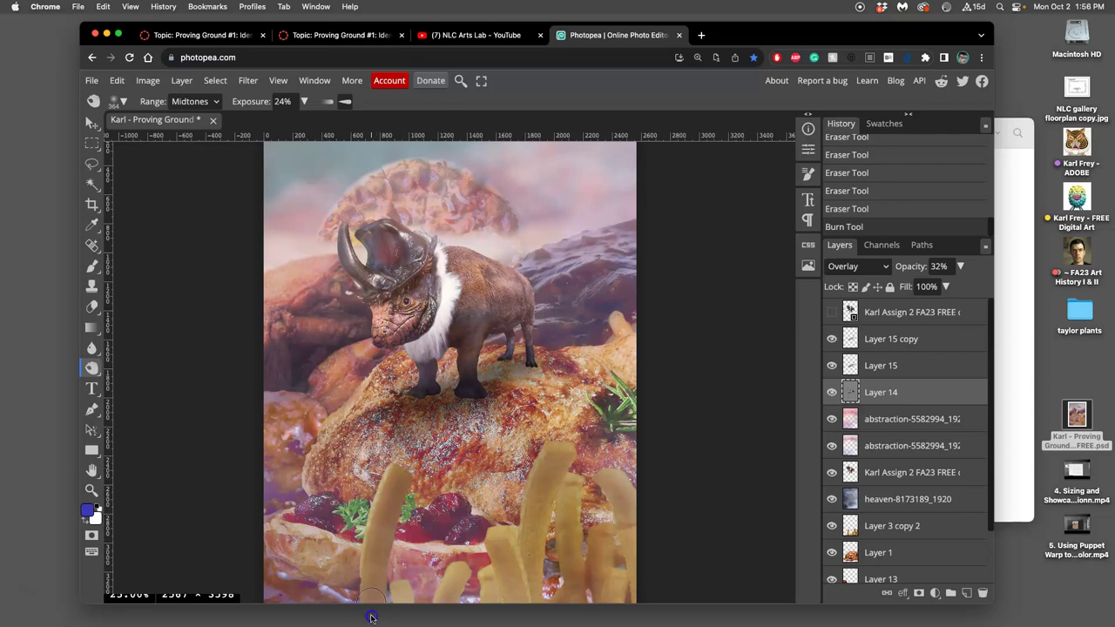
pyautogui.moveTo(536, 488)
pyautogui.mouseDown()
pyautogui.moveTo(569, 460)
pyautogui.moveTo(545, 508)
pyautogui.moveTo(554, 474)
pyautogui.mouseUp()
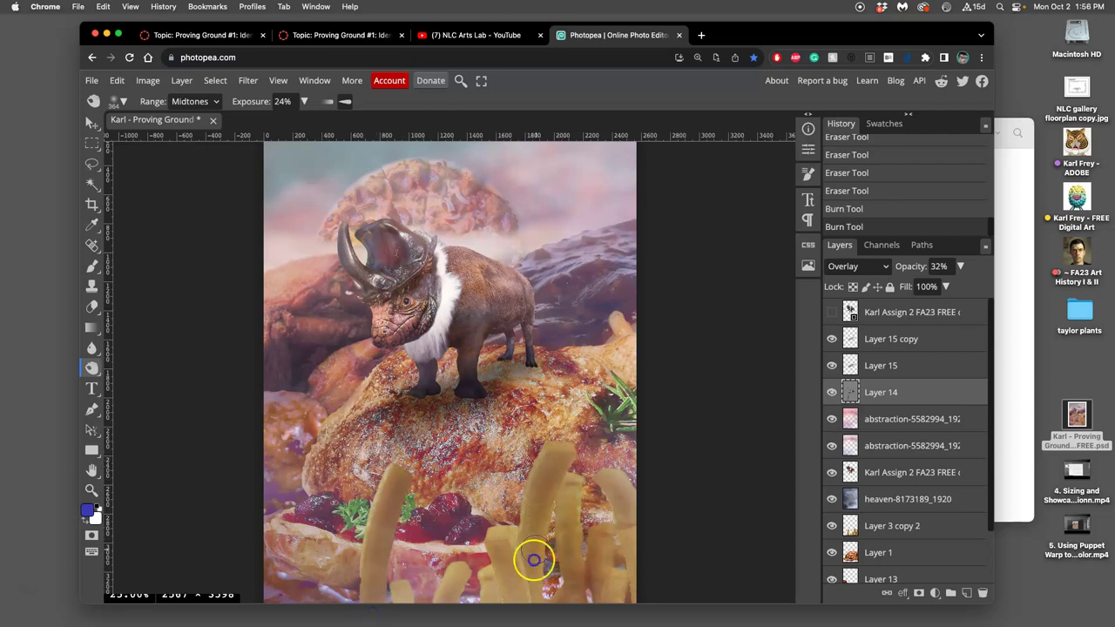
pyautogui.moveTo(532, 580)
pyautogui.mouseDown()
pyautogui.moveTo(550, 483)
pyautogui.moveTo(534, 521)
pyautogui.mouseUp()
pyautogui.moveTo(506, 576)
pyautogui.mouseDown()
pyautogui.moveTo(511, 604)
pyautogui.moveTo(493, 578)
pyautogui.moveTo(460, 574)
pyautogui.moveTo(441, 605)
pyautogui.moveTo(574, 554)
pyautogui.moveTo(573, 530)
pyautogui.moveTo(559, 596)
pyautogui.mouseUp()
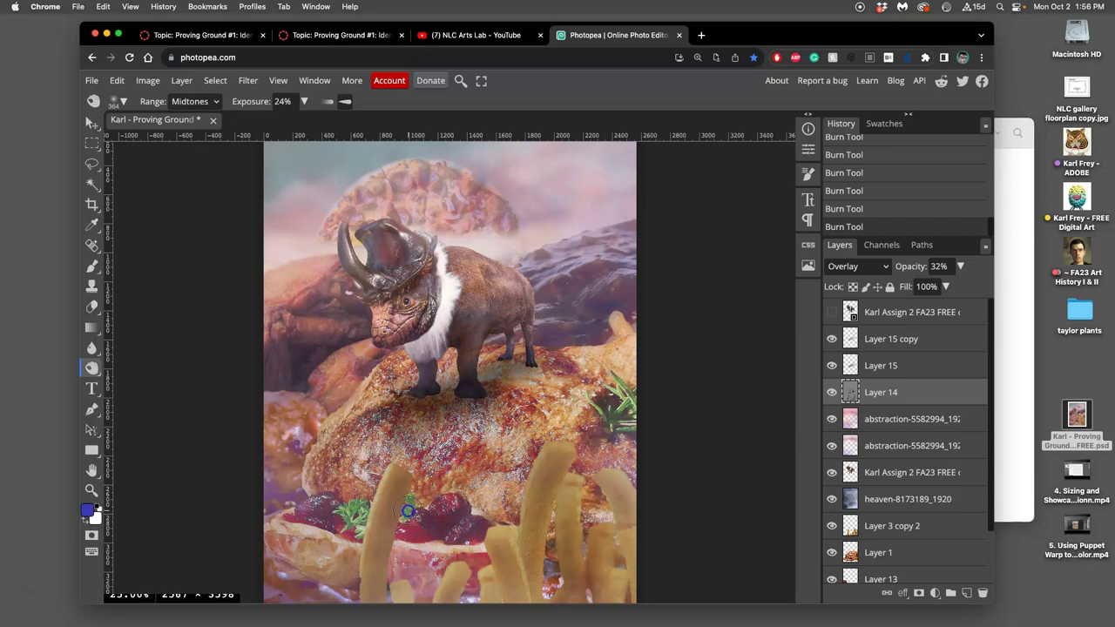
# Dodge the bread behind and below the fries, plus the fries at the right edge.
pyautogui.moveTo(315, 510)
pyautogui.mouseDown()
pyautogui.moveTo(287, 487)
pyautogui.moveTo(251, 507)
pyautogui.moveTo(256, 479)
pyautogui.moveTo(280, 491)
pyautogui.moveTo(302, 453)
pyautogui.mouseUp()
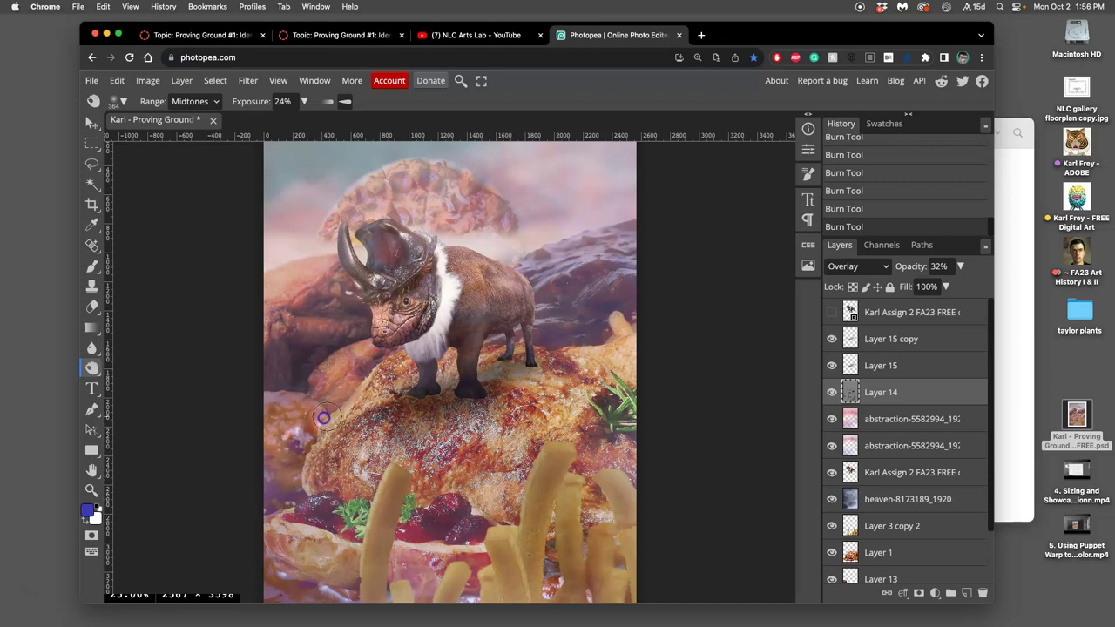
pyautogui.moveTo(303, 449); pyautogui.dragTo(291, 463)
pyautogui.moveTo(338, 406); pyautogui.dragTo(312, 392)
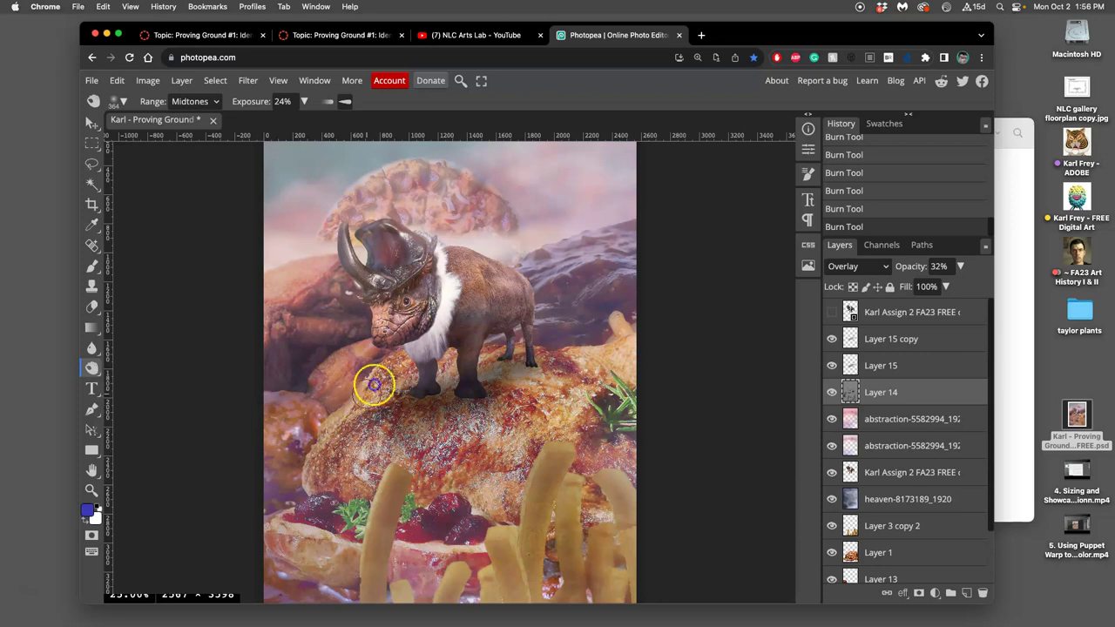
pyautogui.moveTo(338, 482); pyautogui.dragTo(349, 488)
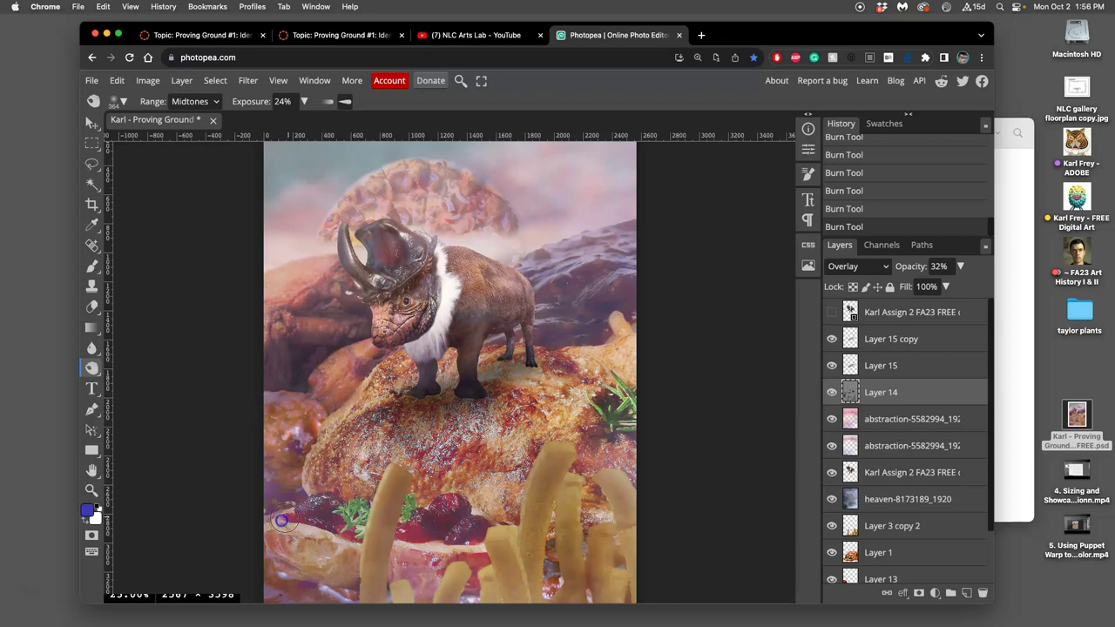
pyautogui.moveTo(282, 552)
pyautogui.mouseDown()
pyautogui.moveTo(316, 573)
pyautogui.moveTo(334, 567)
pyautogui.moveTo(367, 582)
pyautogui.moveTo(401, 560)
pyautogui.moveTo(397, 596)
pyautogui.moveTo(425, 569)
pyautogui.moveTo(440, 590)
pyautogui.moveTo(453, 579)
pyautogui.moveTo(447, 603)
pyautogui.moveTo(492, 571)
pyautogui.moveTo(597, 555)
pyautogui.mouseUp()
pyautogui.click(493, 570)
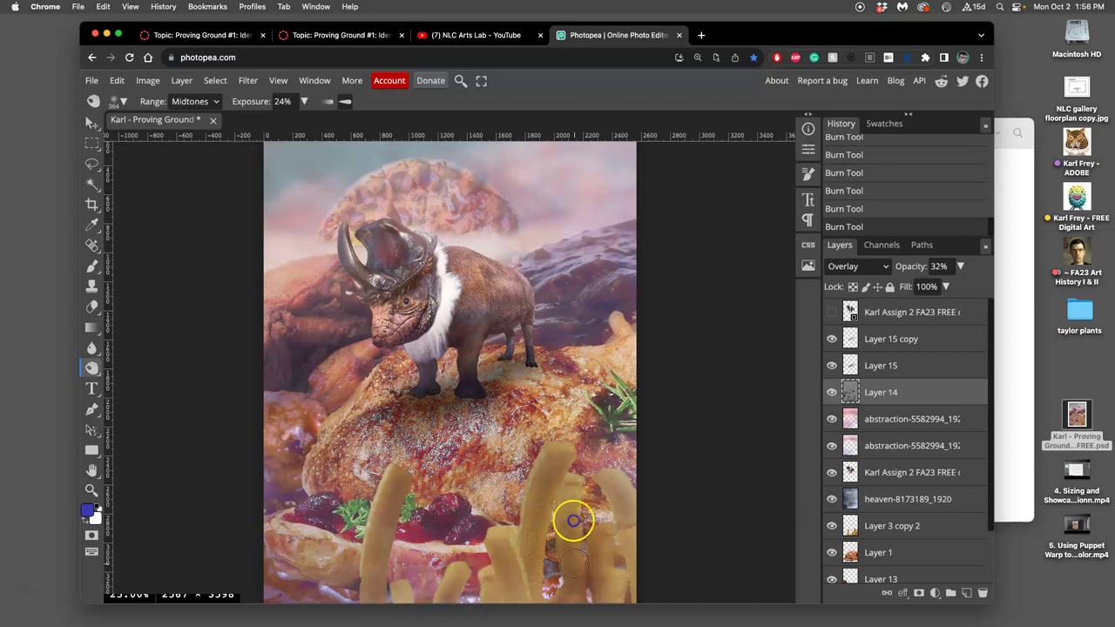
pyautogui.moveTo(573, 503)
pyautogui.mouseDown()
pyautogui.moveTo(622, 511)
pyautogui.moveTo(628, 579)
pyautogui.mouseUp()
pyautogui.click(625, 521)
# Delete a lassoed patch near the right-edge fries from Layer 3 copy 2, then deselect.
pyautogui.click(91, 164)
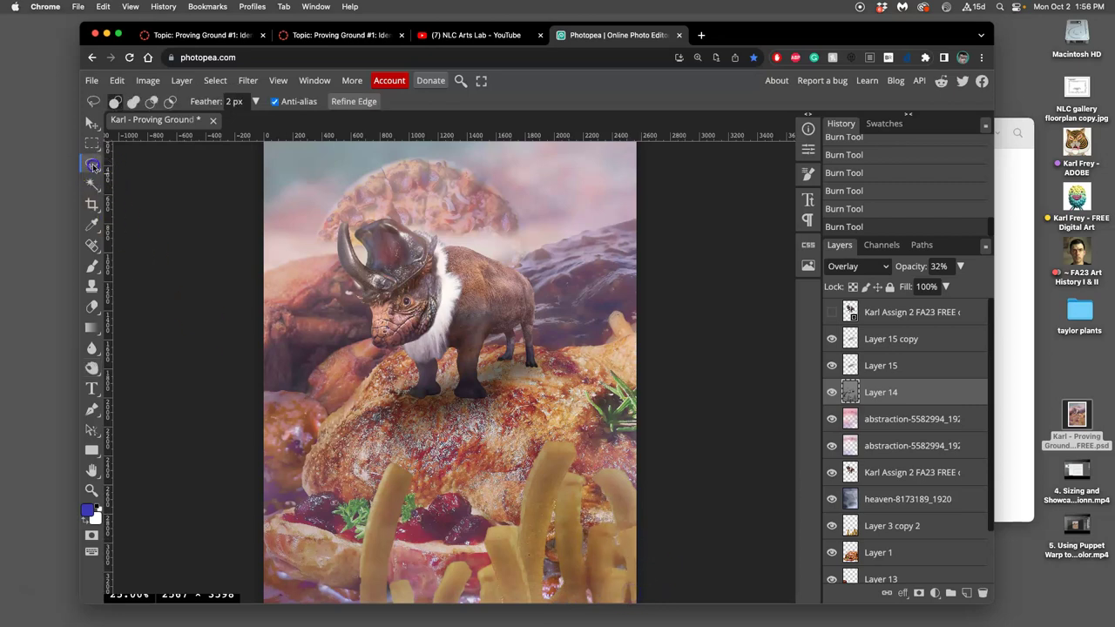
pyautogui.click(601, 491)
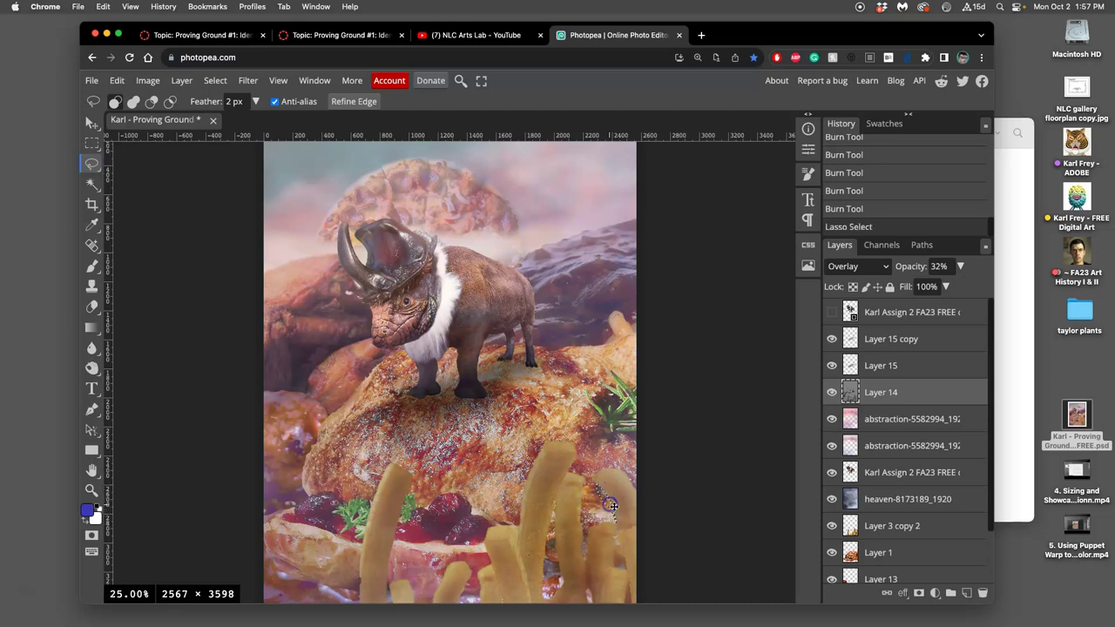
pyautogui.click(899, 533)
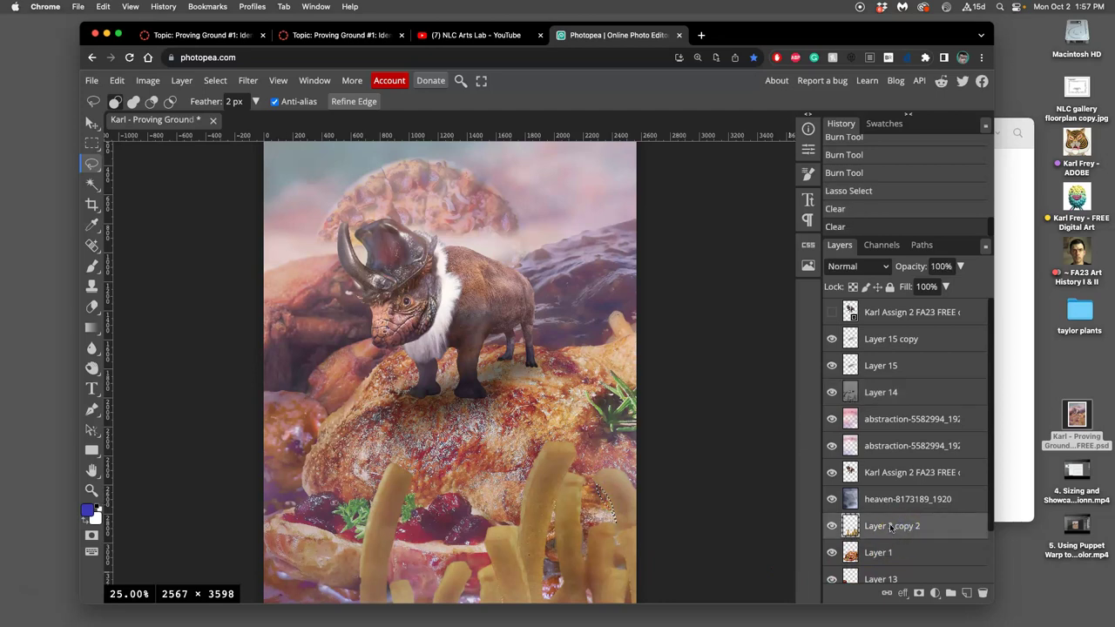
pyautogui.press('super+d')
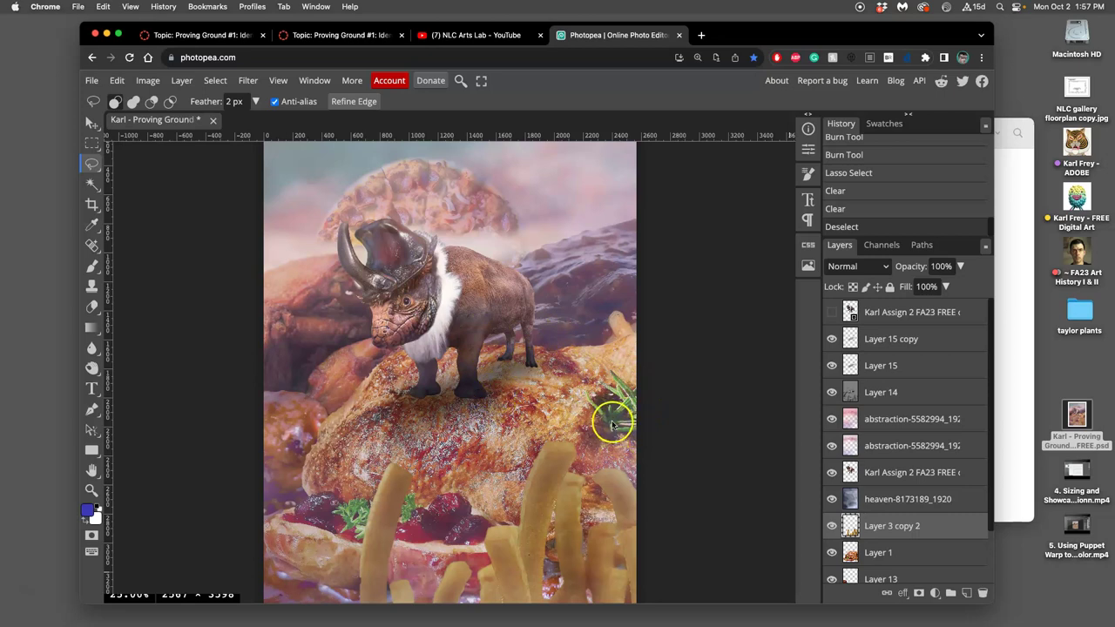
# Zoom in on the feet and make Layer 1 active, toggling its visibility to check it.
pyautogui.scroll(5, 611, 427)
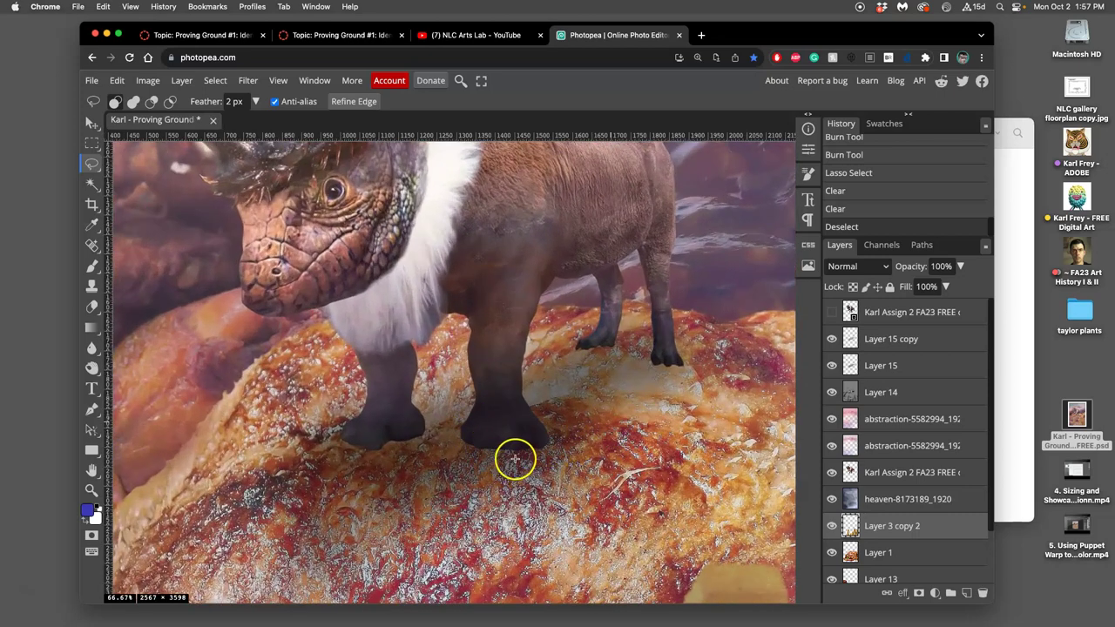
pyautogui.hscroll(2, 570, 420)
pyautogui.scroll(1, 570, 420)
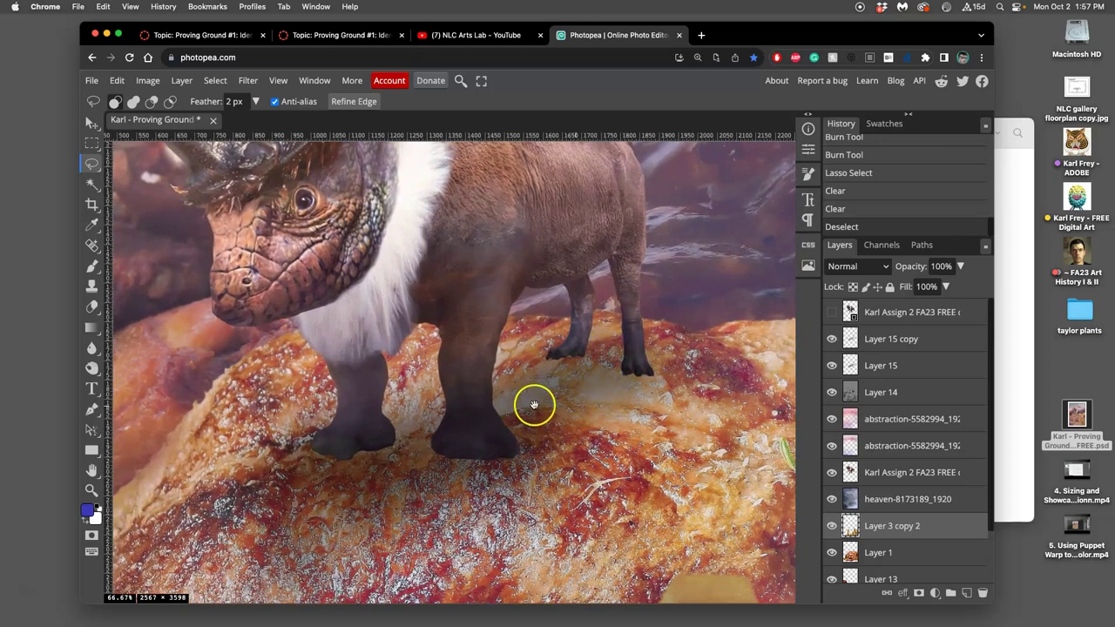
pyautogui.hscroll(-3, 531, 404)
pyautogui.scroll(-1, 531, 403)
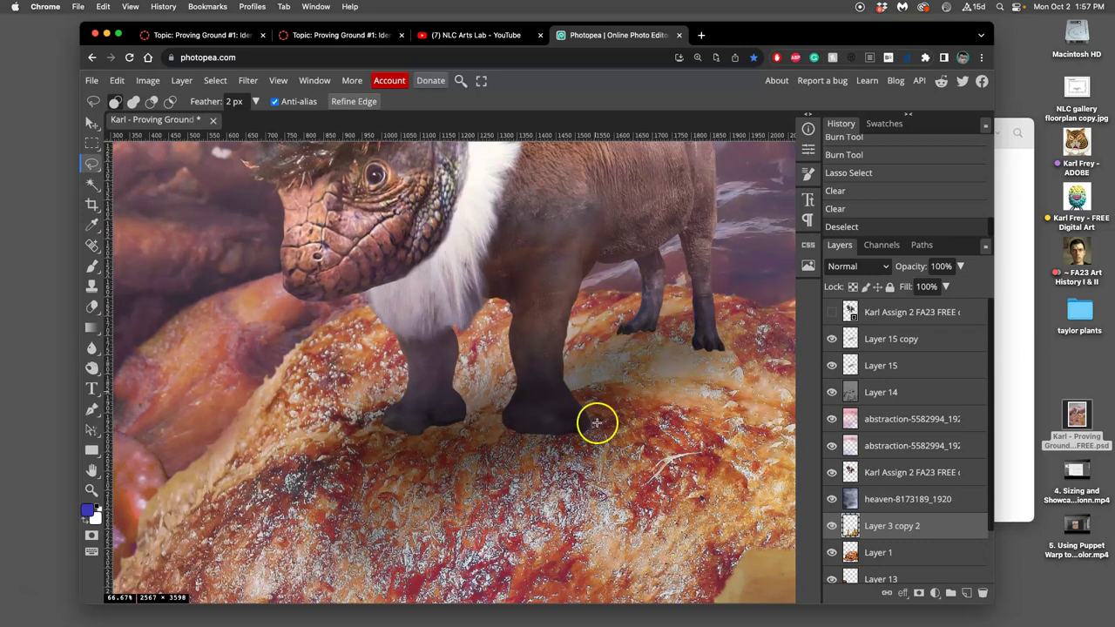
pyautogui.click(877, 555)
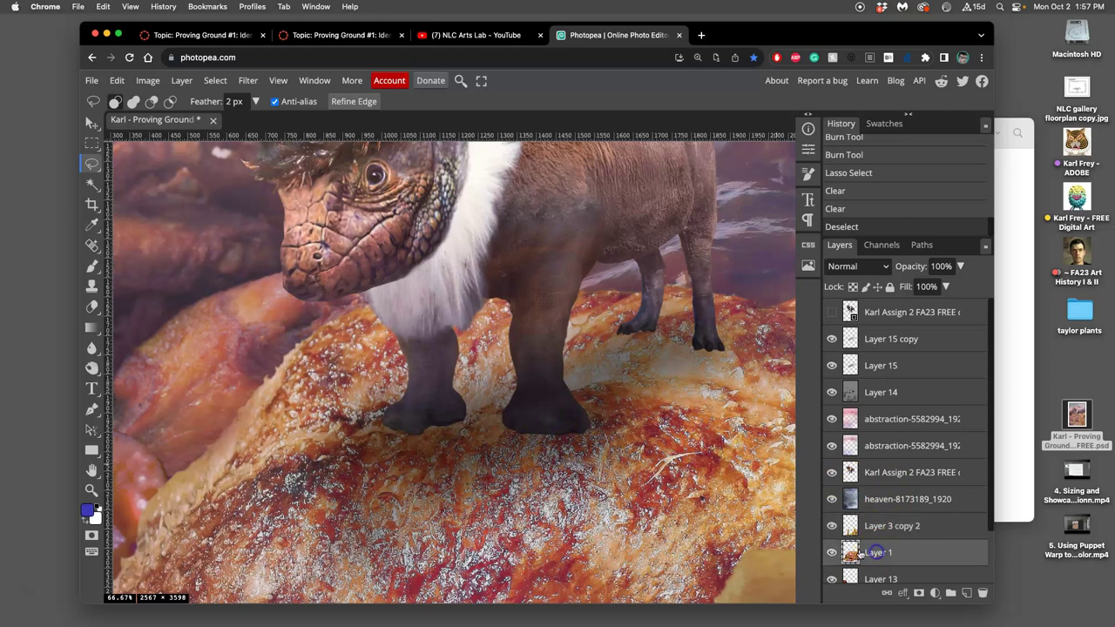
pyautogui.click(832, 552)
pyautogui.click(832, 552)
pyautogui.click(832, 552)
pyautogui.click(832, 552)
pyautogui.click(897, 559)
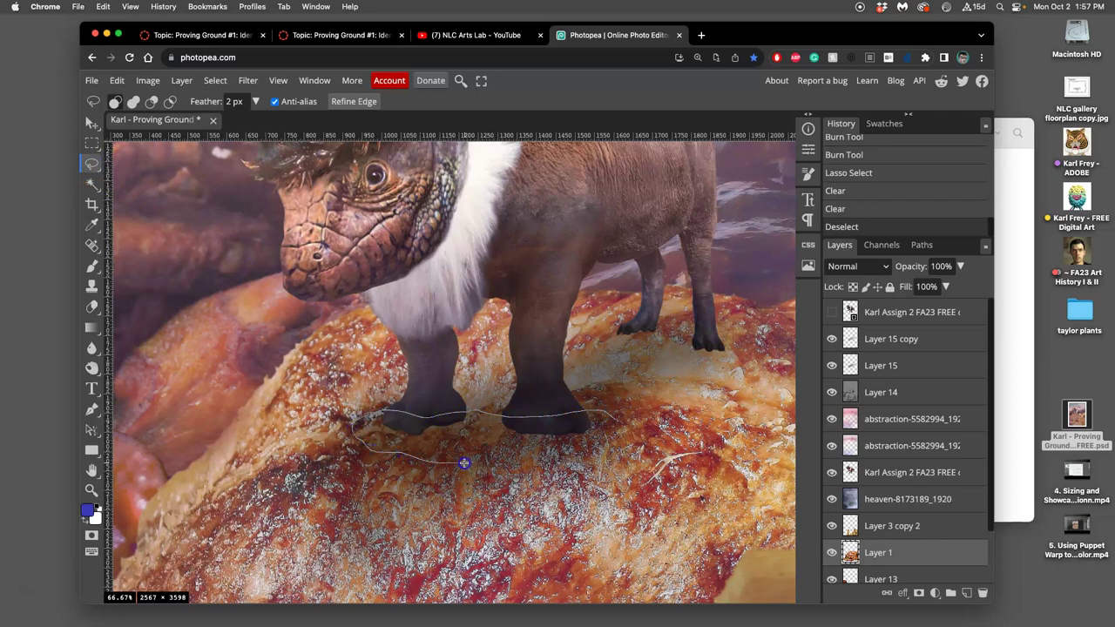
# Lasso the duck skin under the front feet and add the hind feet with Shift.
pyautogui.moveTo(603, 454); pyautogui.dragTo(602, 455)
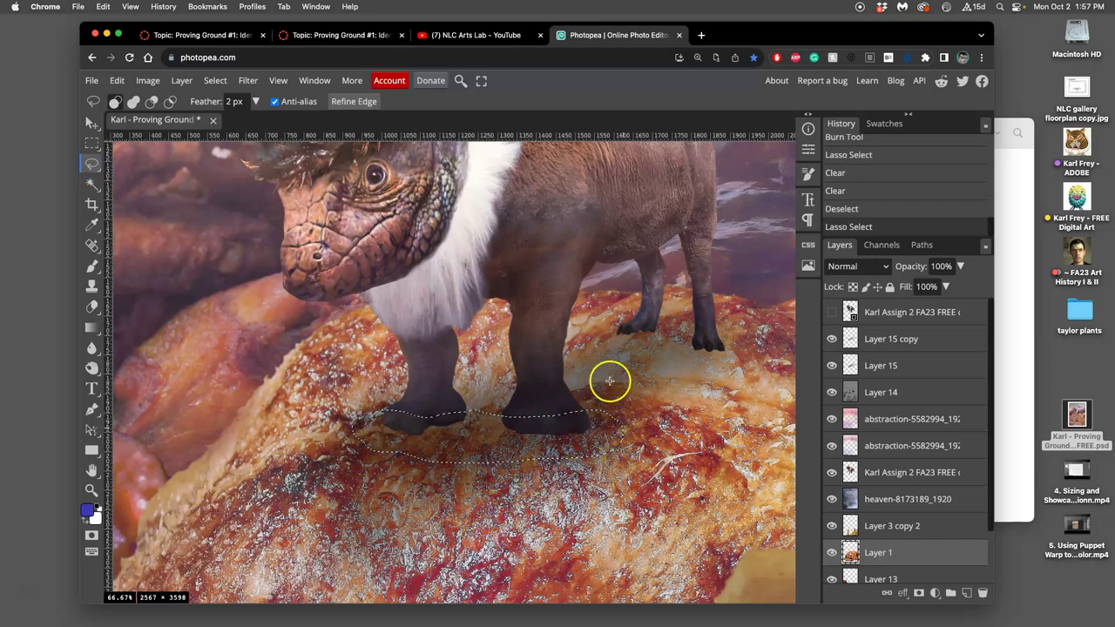
pyautogui.press('shift')
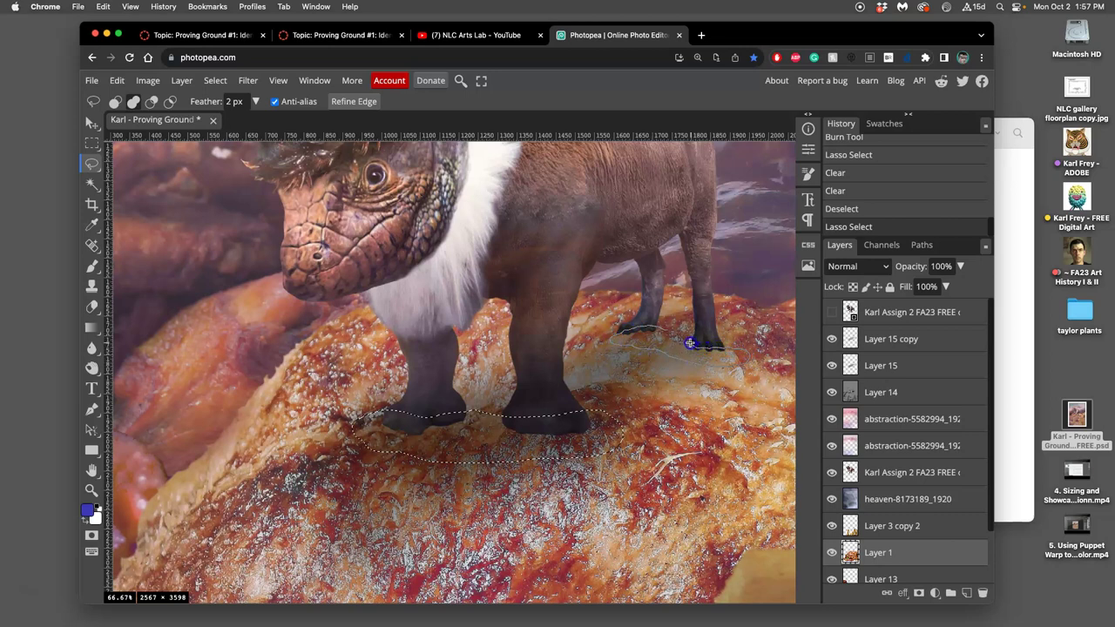
pyautogui.moveTo(667, 329); pyautogui.dragTo(669, 331)
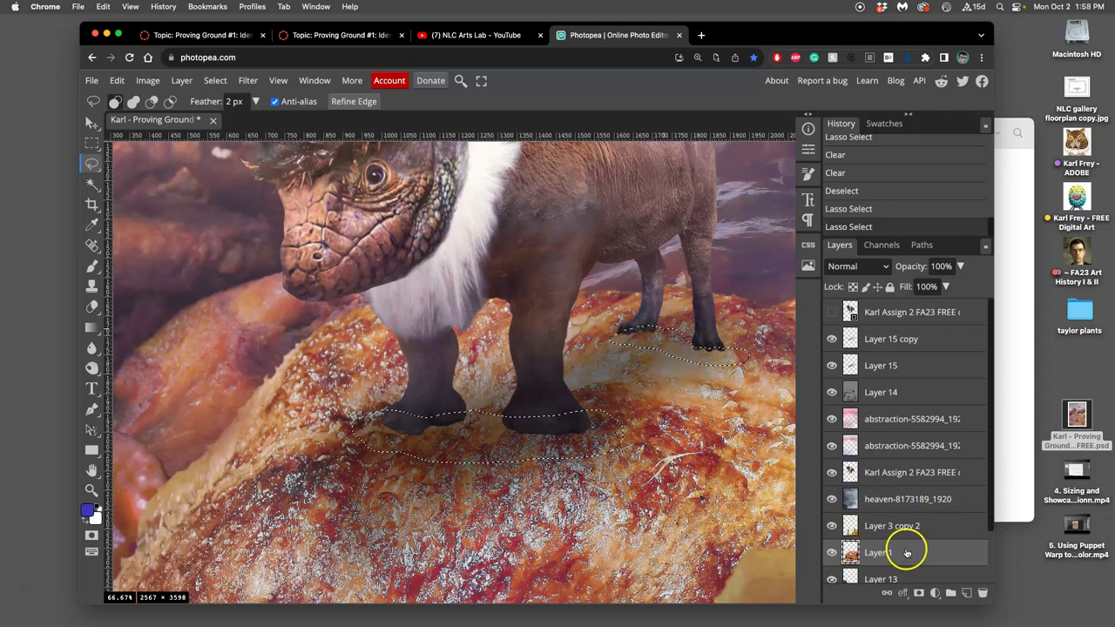
# Copy the selected skin to a new Layer 16 and move it up just below Layer 14.
pyautogui.press('super+j')
pyautogui.moveTo(913, 554); pyautogui.dragTo(922, 428)
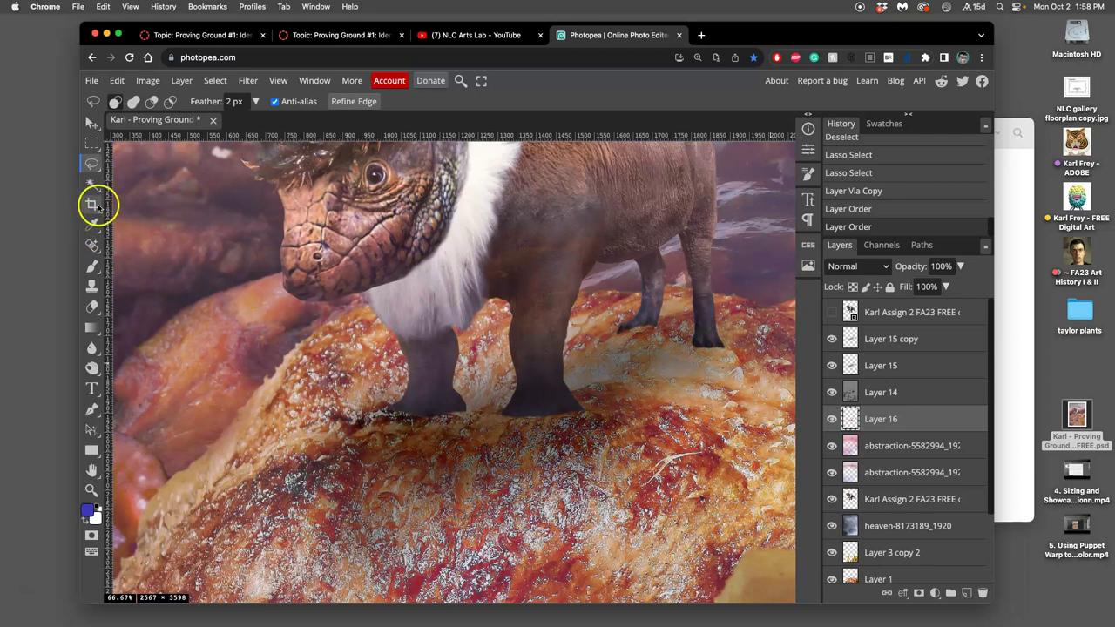
# Set the eraser to 100% opacity with a 32 px, 9% hardness brush and erase near the foot.
pyautogui.click(91, 307)
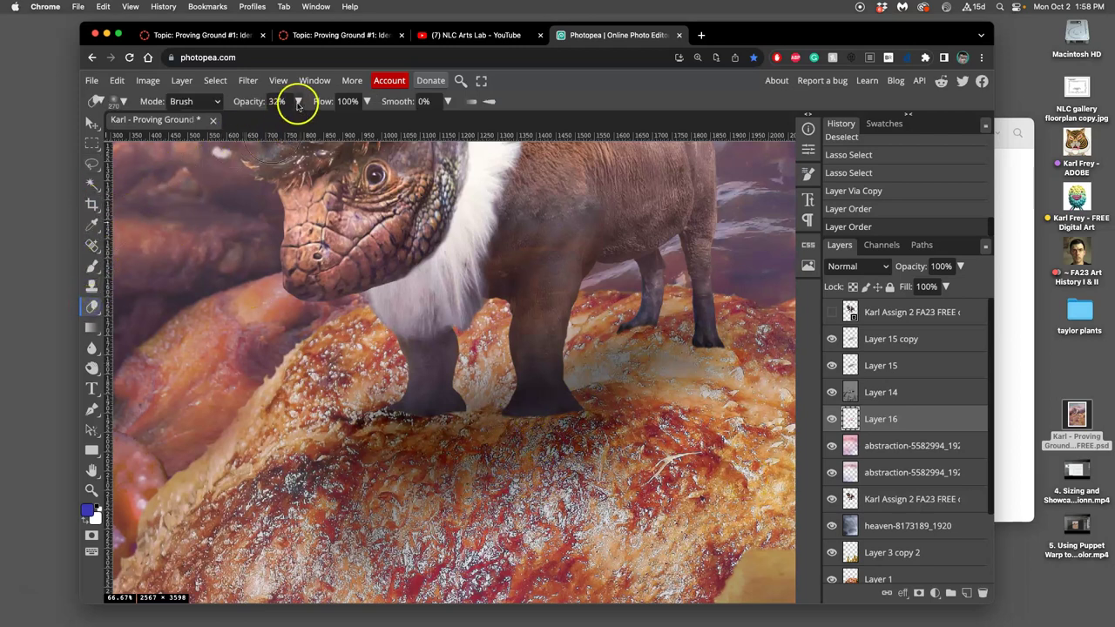
pyautogui.moveTo(298, 104); pyautogui.dragTo(257, 122)
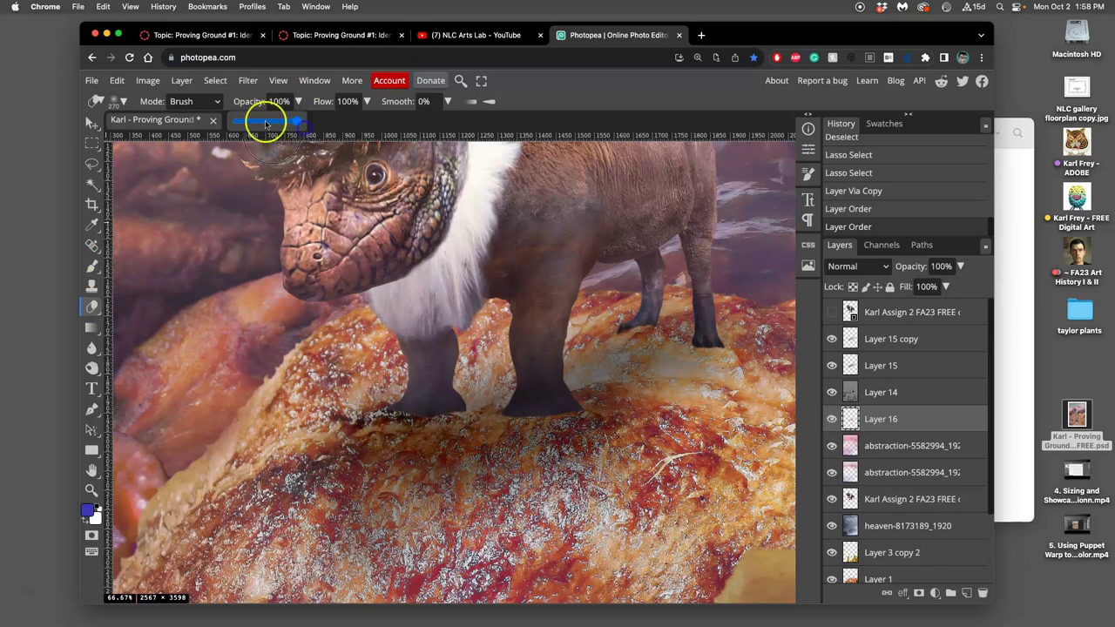
pyautogui.click(123, 102)
pyautogui.click(190, 141)
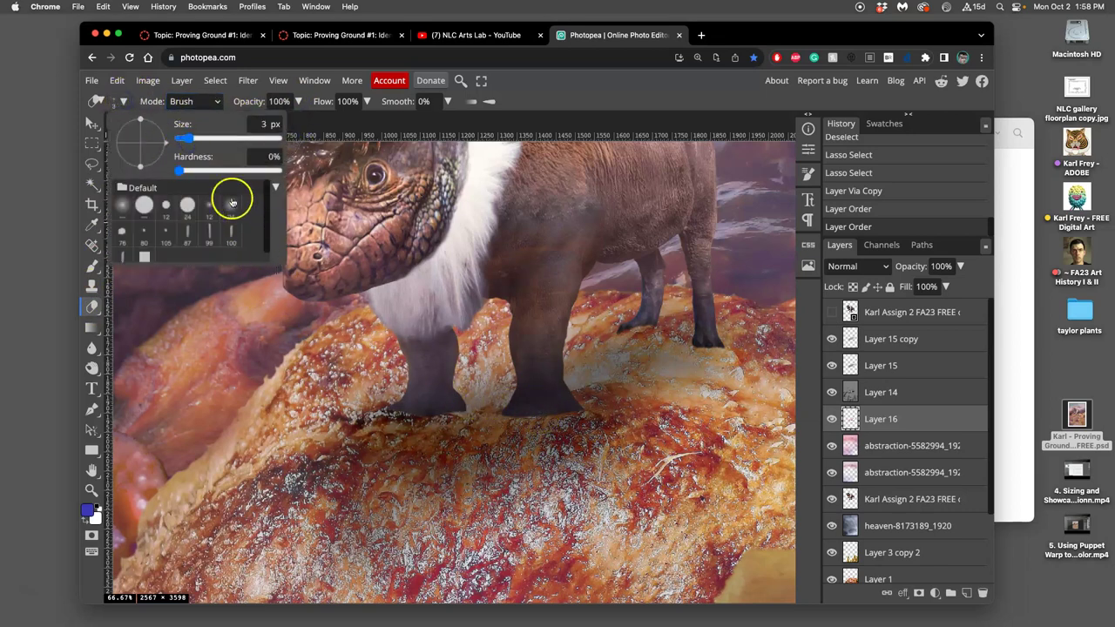
pyautogui.click(206, 142)
pyautogui.click(188, 171)
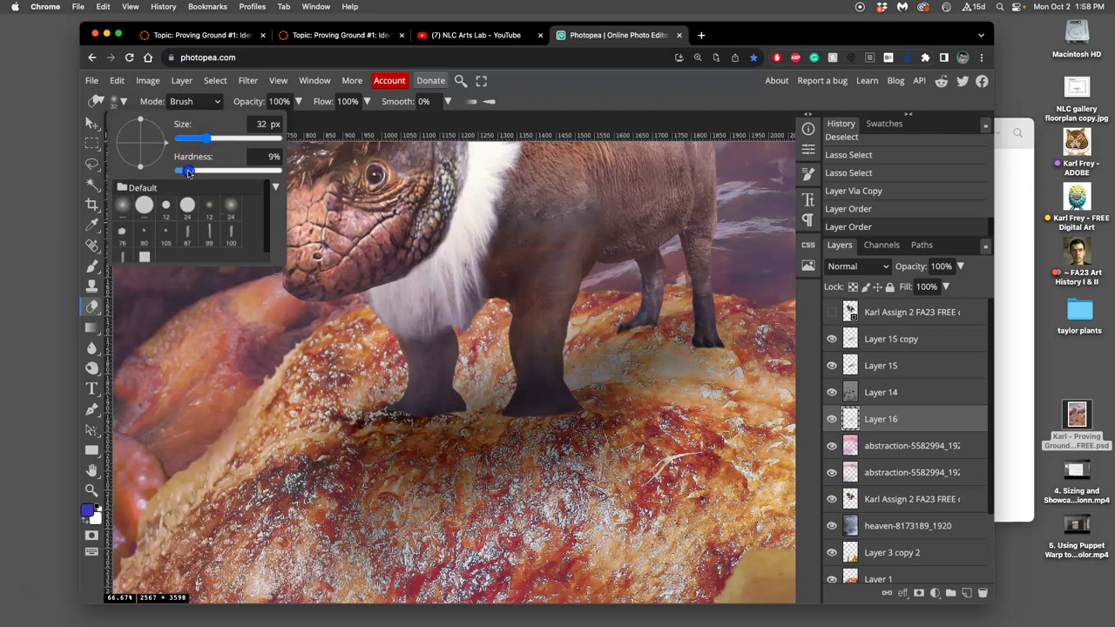
pyautogui.click(573, 409)
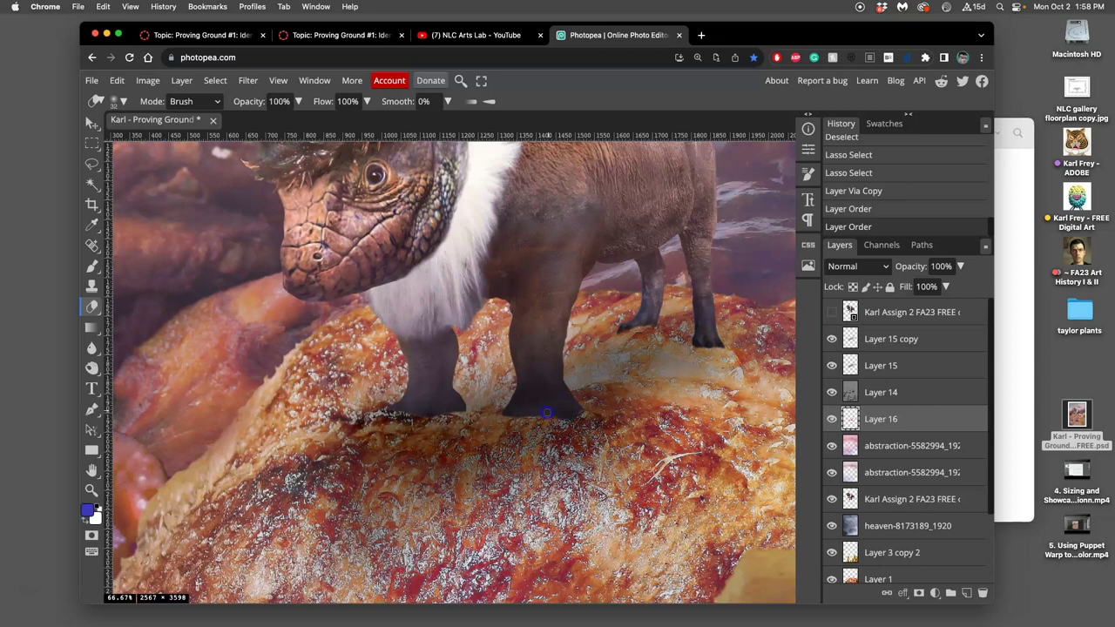
# Lower Layer 16's opacity and erase stray skin around the front foot, comparing with the layer hidden.
pyautogui.click(960, 267)
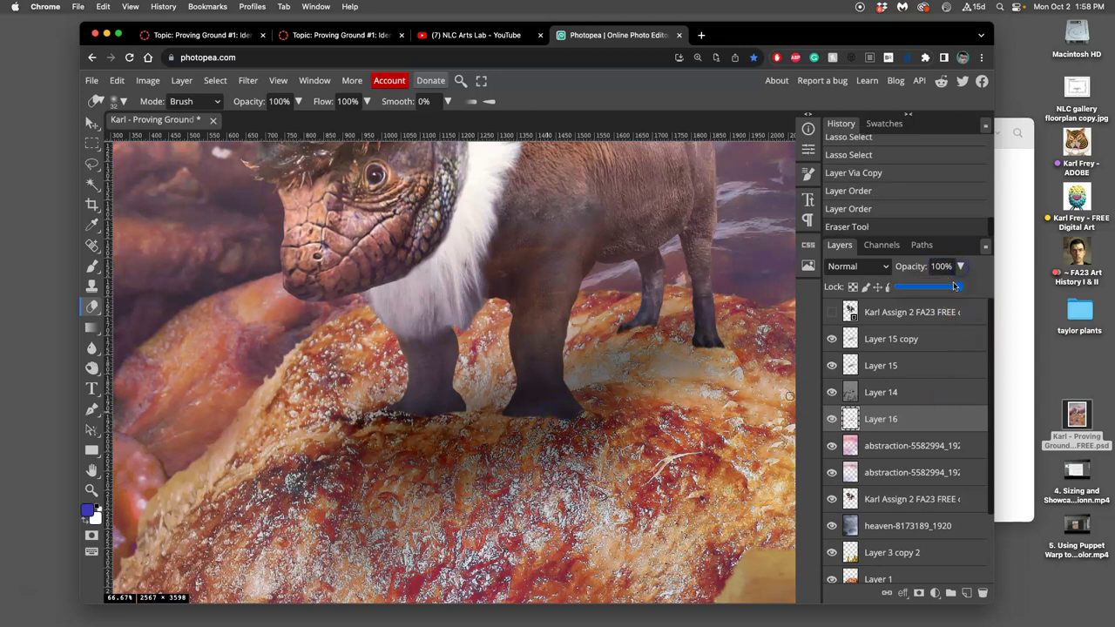
pyautogui.moveTo(955, 286); pyautogui.dragTo(946, 286)
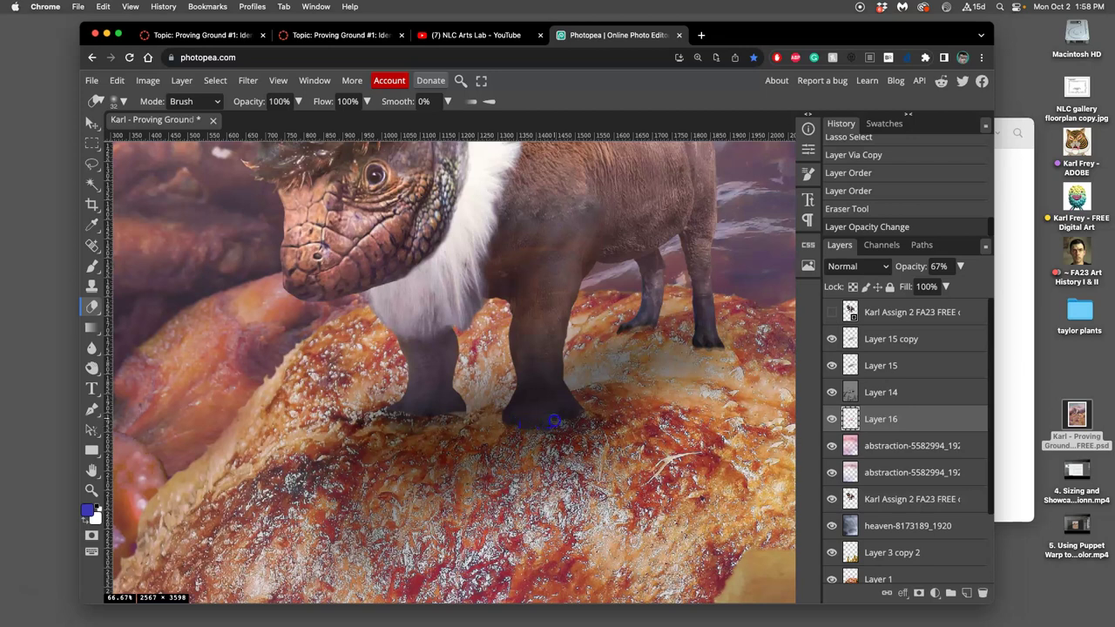
pyautogui.moveTo(581, 416); pyautogui.dragTo(577, 414)
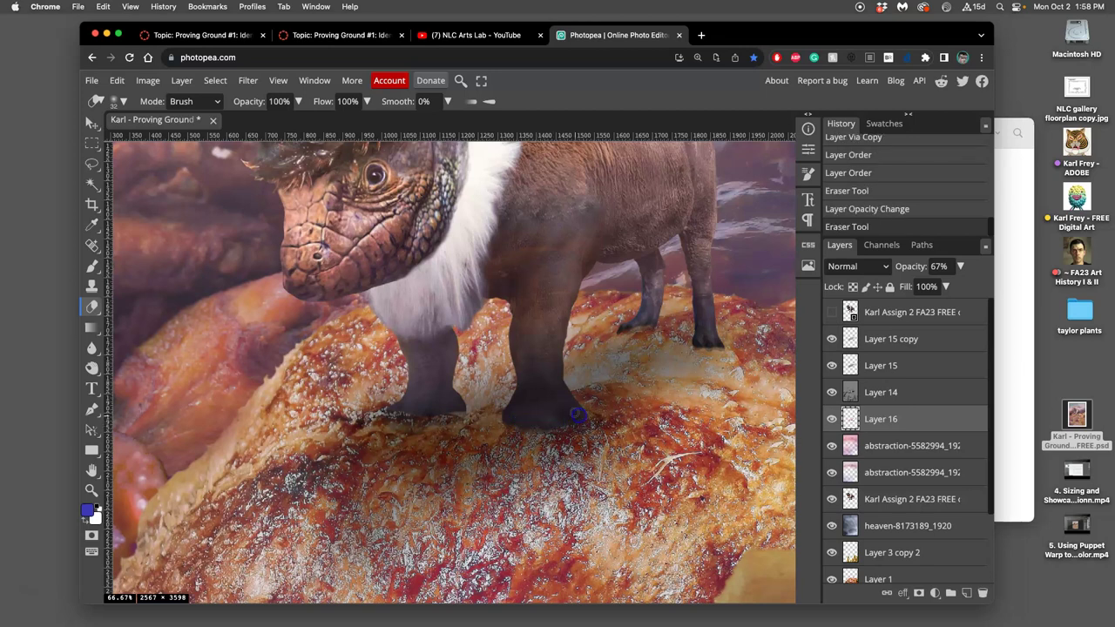
pyautogui.click(426, 420)
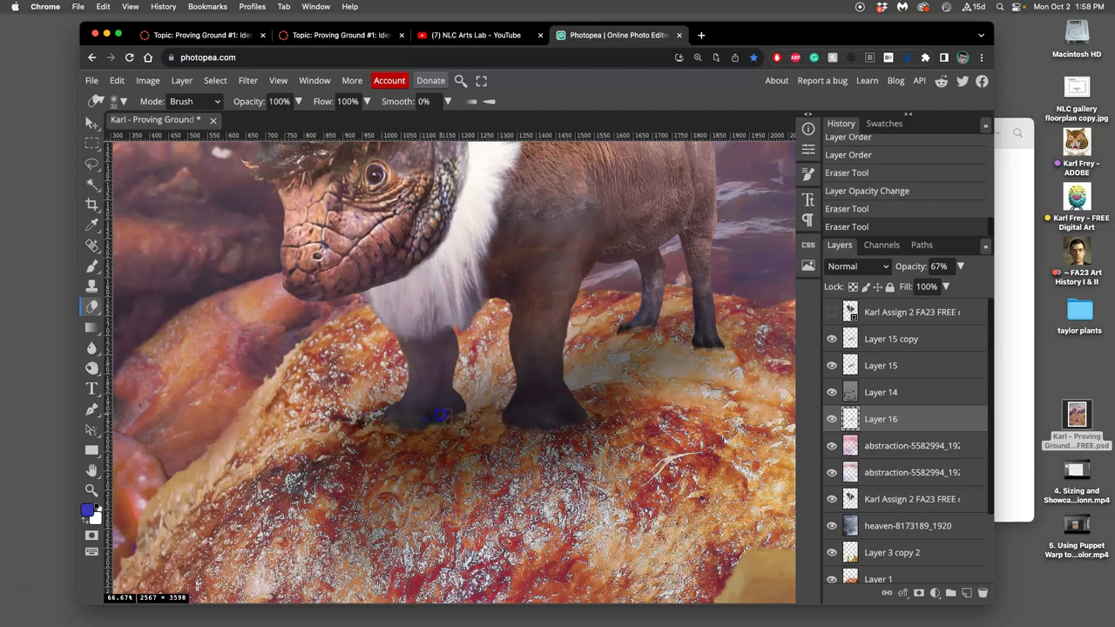
pyautogui.click(832, 419)
pyautogui.click(833, 420)
pyautogui.click(833, 420)
pyautogui.click(833, 420)
pyautogui.click(540, 426)
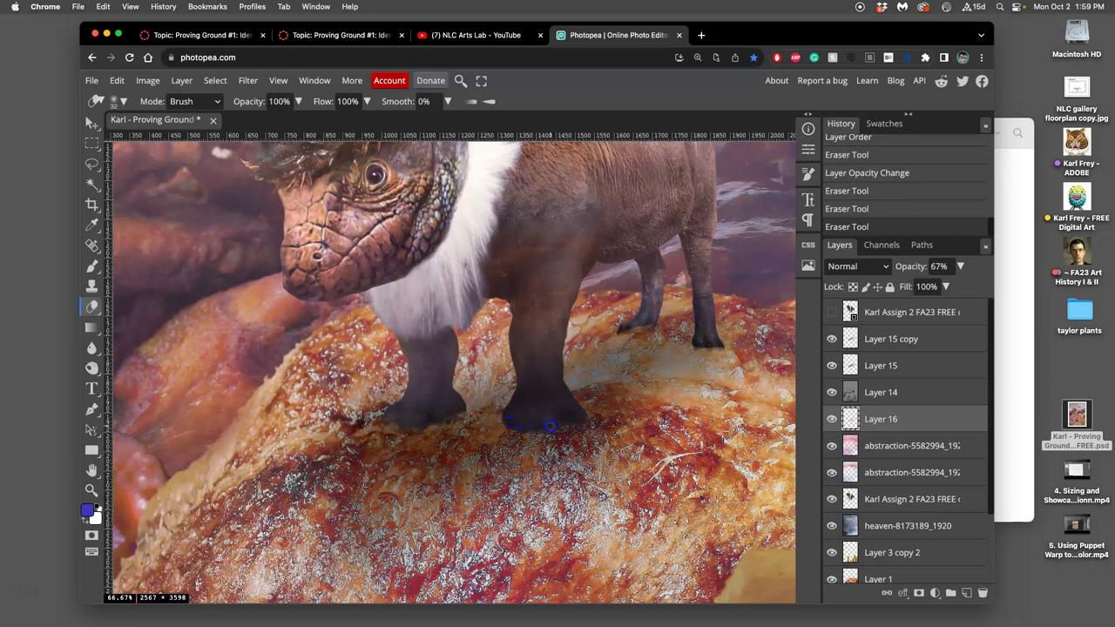
pyautogui.moveTo(573, 419); pyautogui.dragTo(566, 421)
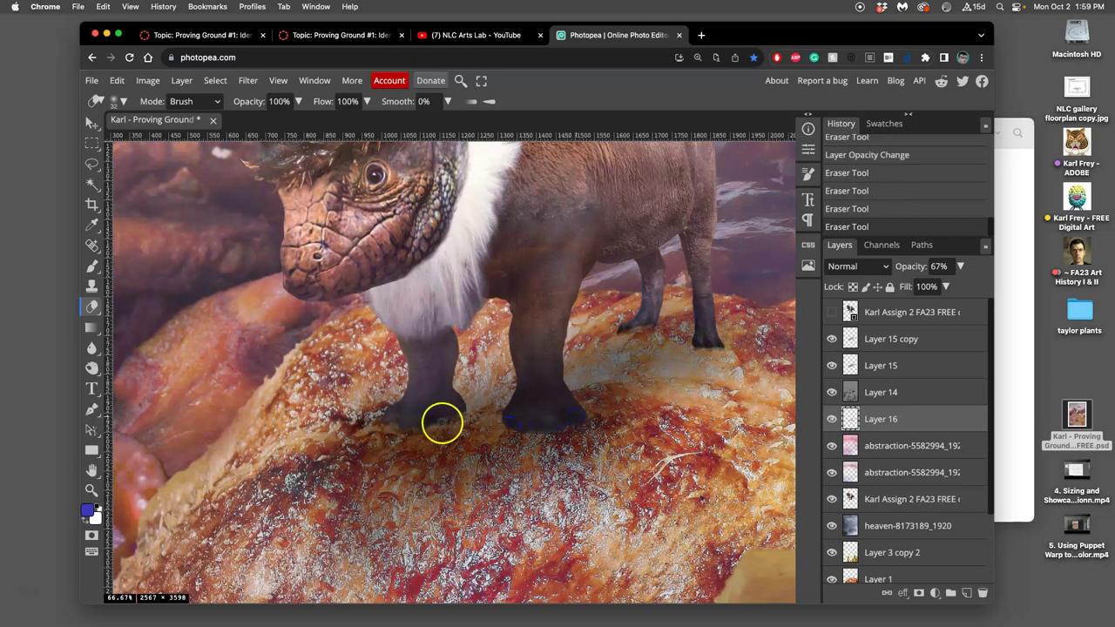
pyautogui.hotkey('ctrl', 'z')
pyautogui.hotkey('ctrl', 'z')
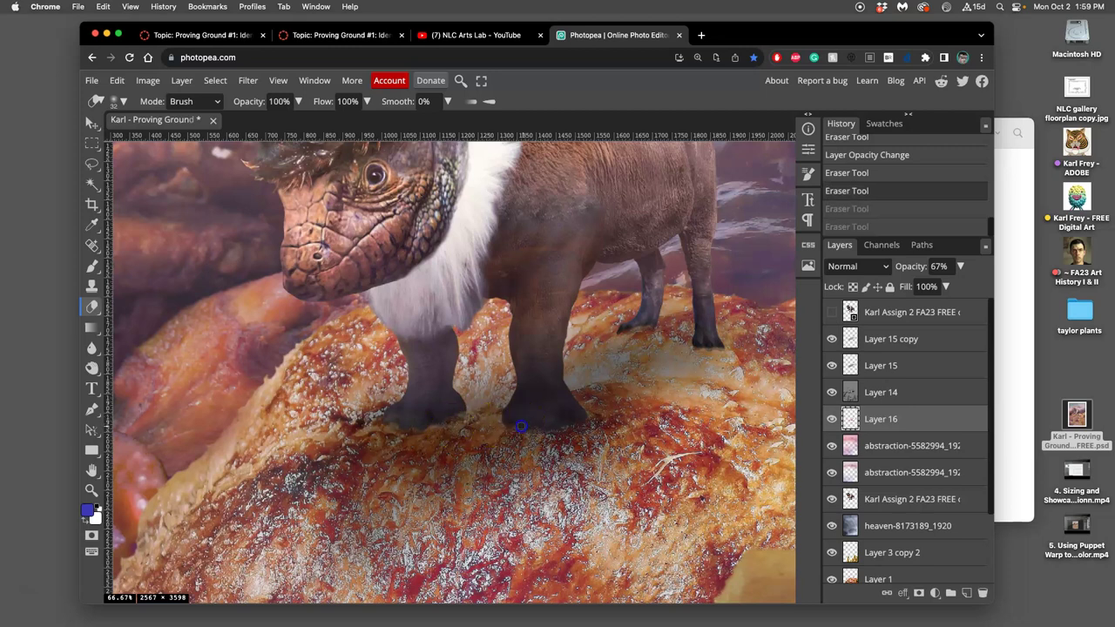
# Erase the small blue marks along the front and left feet, checking Layer 16 on and off.
pyautogui.click(524, 429)
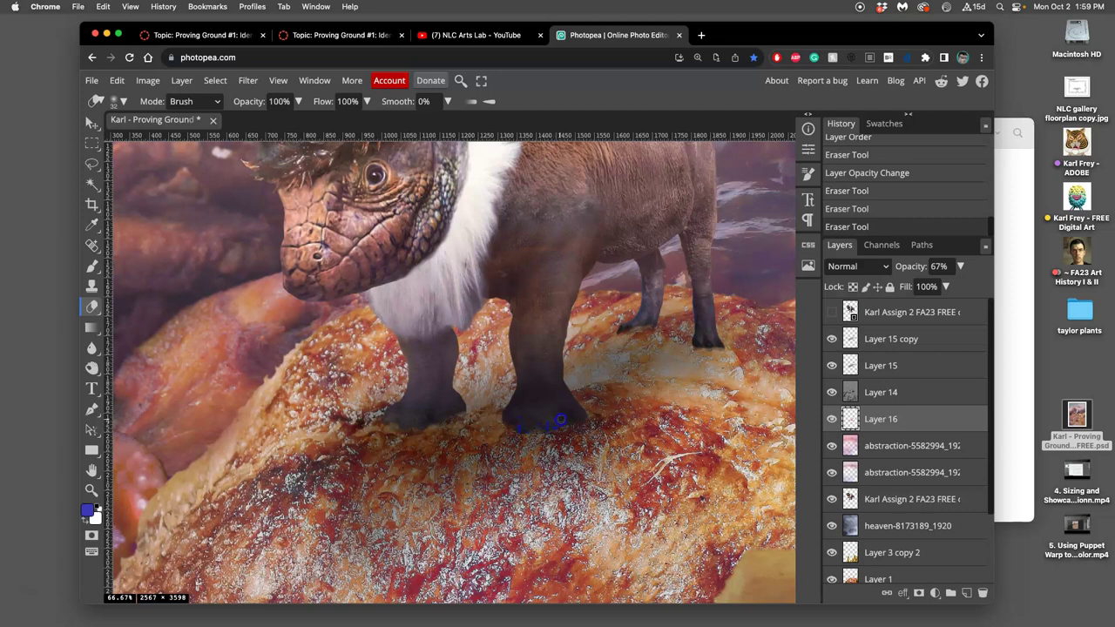
pyautogui.click(558, 424)
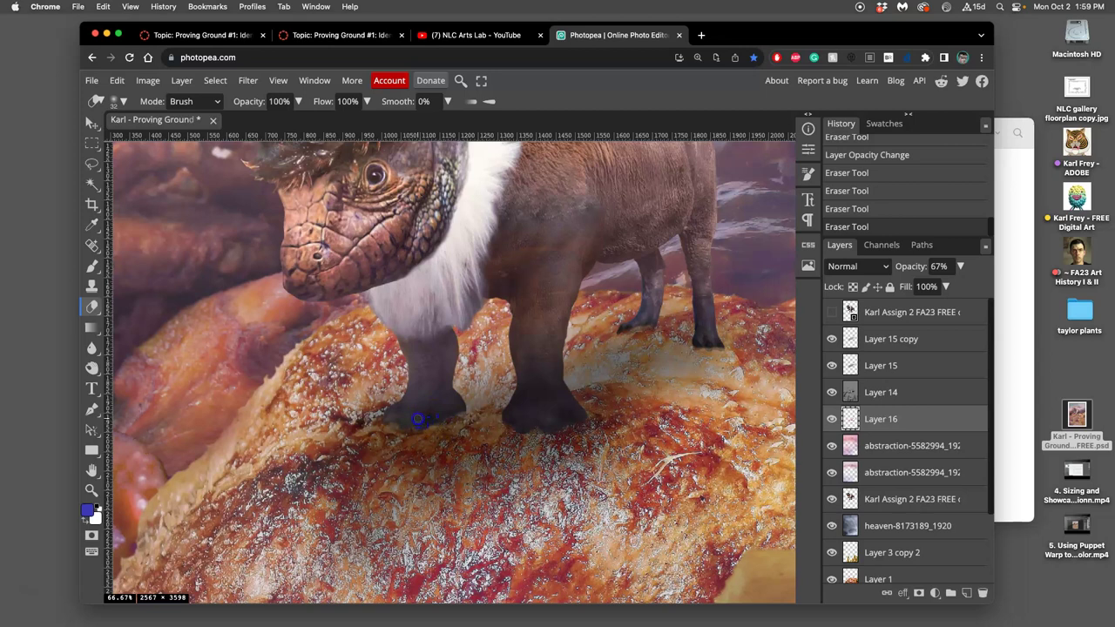
pyautogui.moveTo(399, 422); pyautogui.dragTo(401, 415)
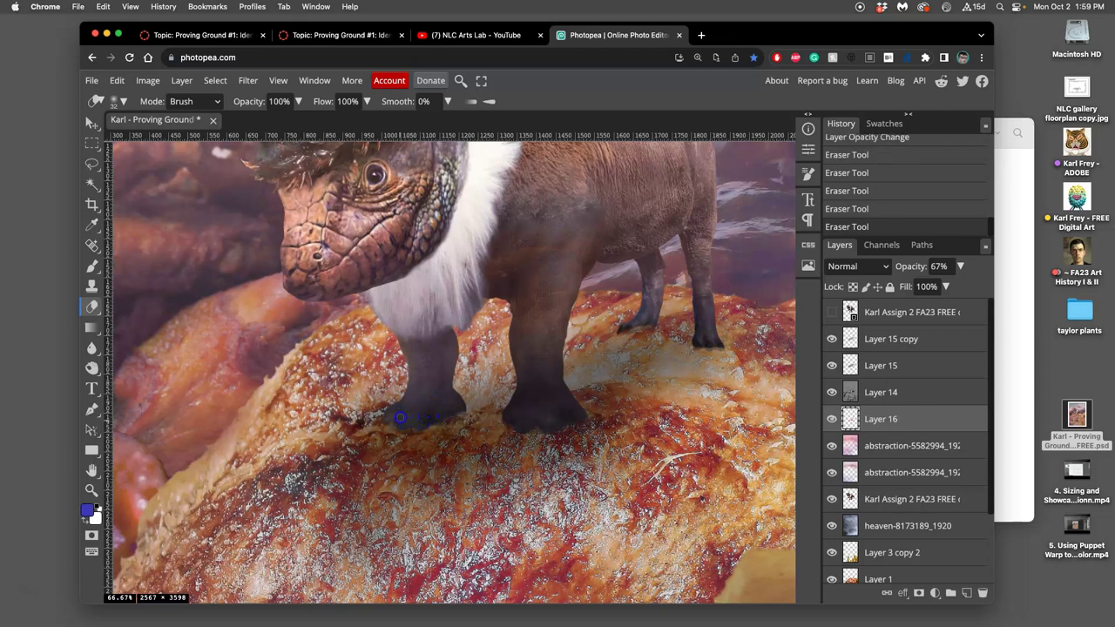
pyautogui.click(390, 418)
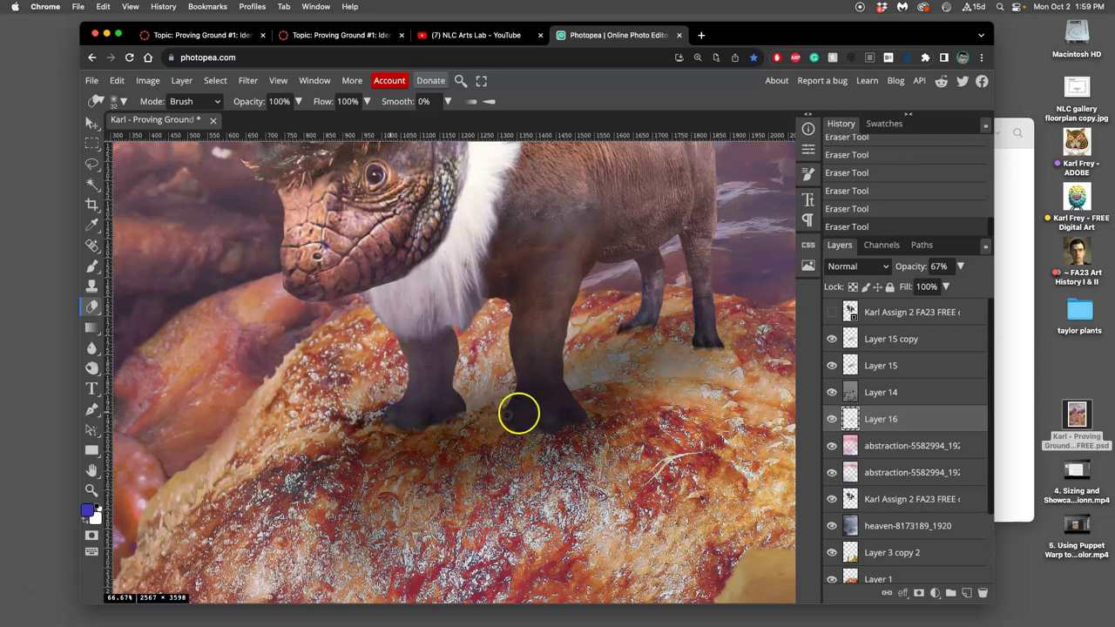
pyautogui.click(452, 417)
pyautogui.press('super+z')
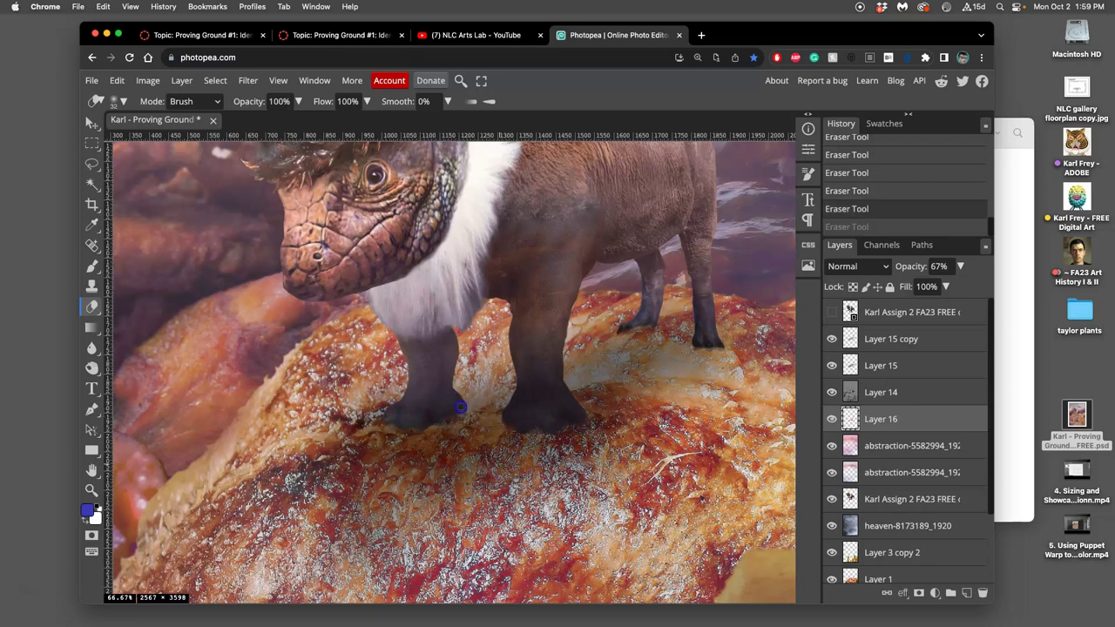
pyautogui.press('super+shift+z')
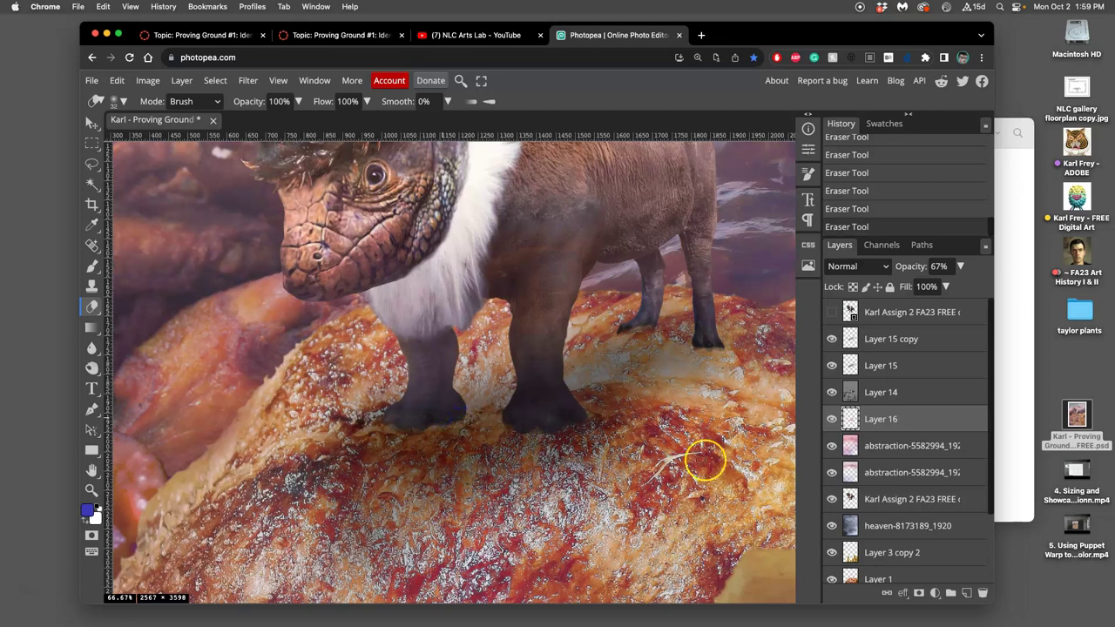
pyautogui.click(832, 421)
pyautogui.click(832, 421)
pyautogui.click(832, 420)
pyautogui.click(832, 421)
pyautogui.click(833, 421)
# Set Layer 16 to 66% opacity and erase the shadow at the hind leg.
pyautogui.click(962, 267)
pyautogui.moveTo(938, 287); pyautogui.dragTo(962, 287)
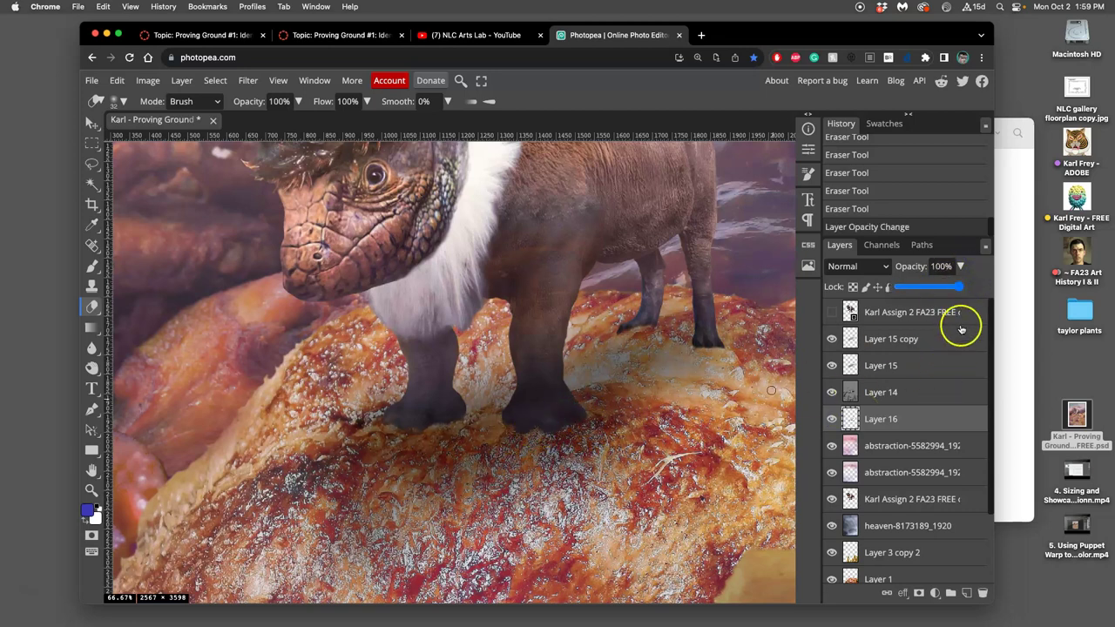
pyautogui.click(961, 267)
pyautogui.click(961, 268)
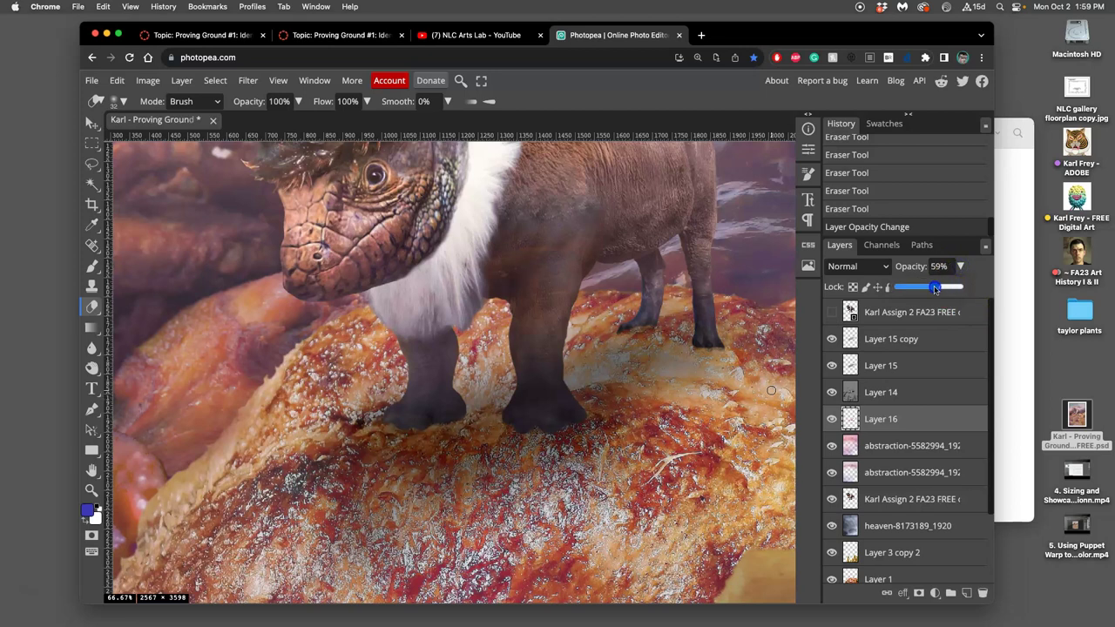
pyautogui.moveTo(939, 288); pyautogui.dragTo(941, 288)
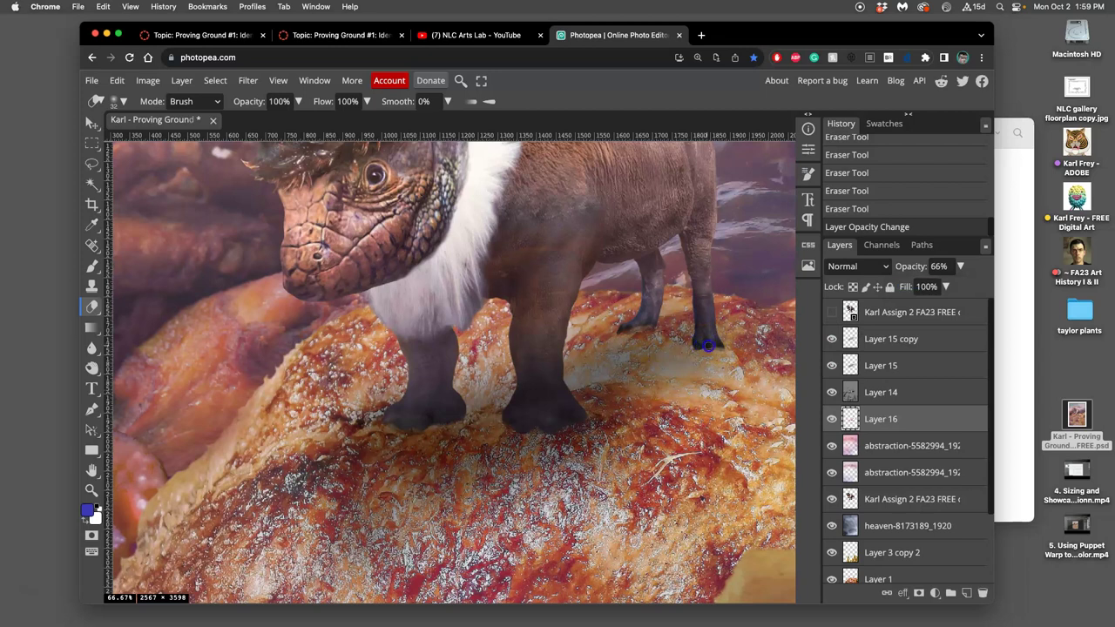
pyautogui.click(660, 319)
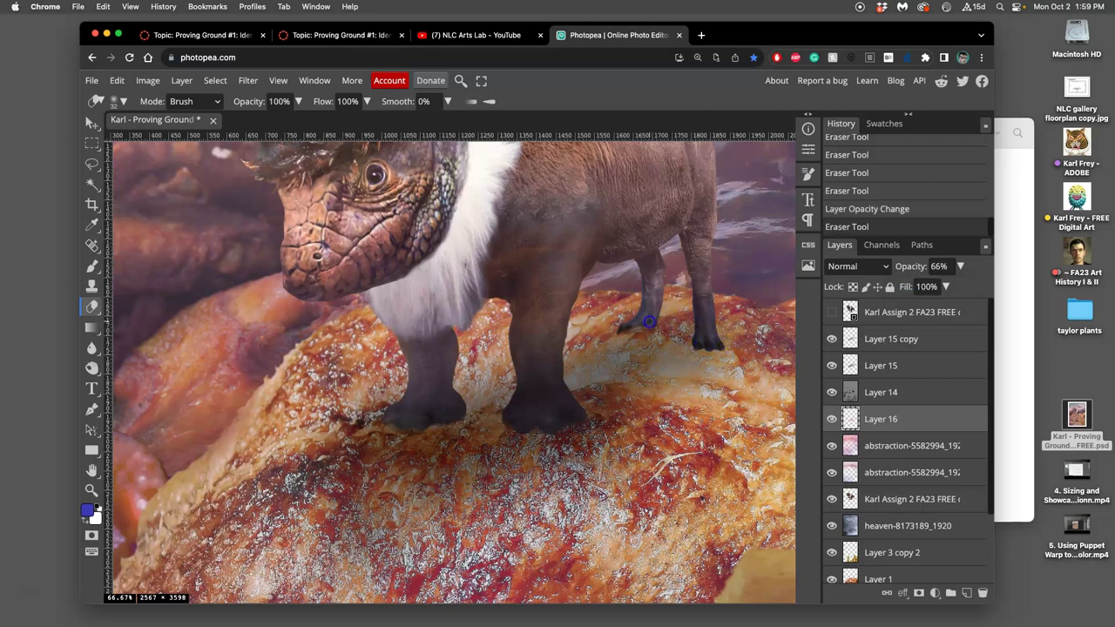
pyautogui.click(627, 327)
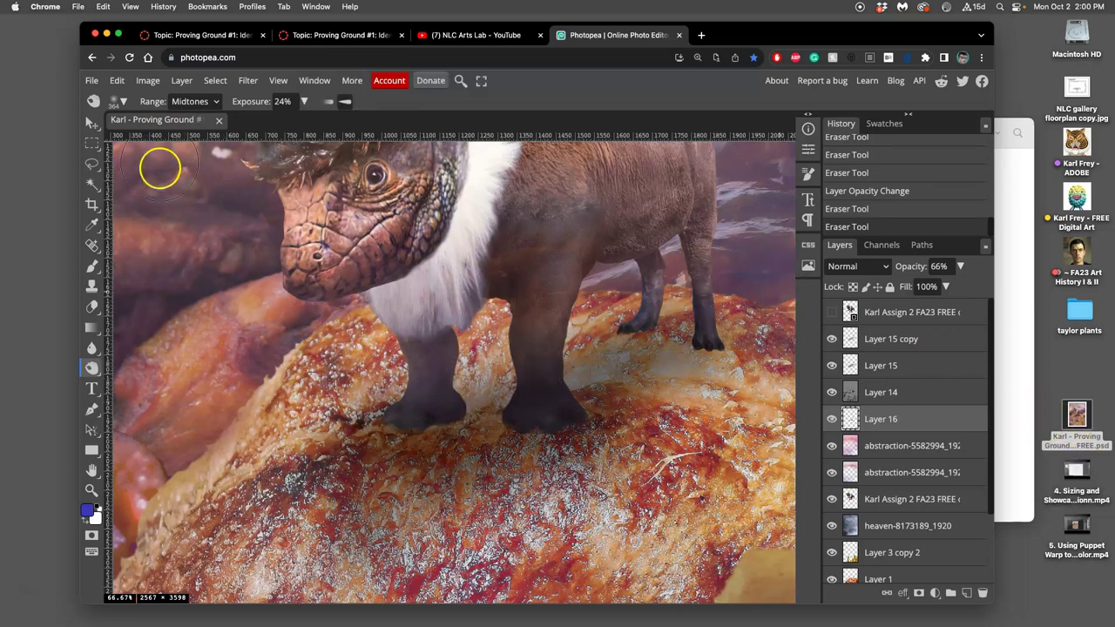
# Set the burn brush to 77 px with slightly higher hardness.
pyautogui.click(117, 101)
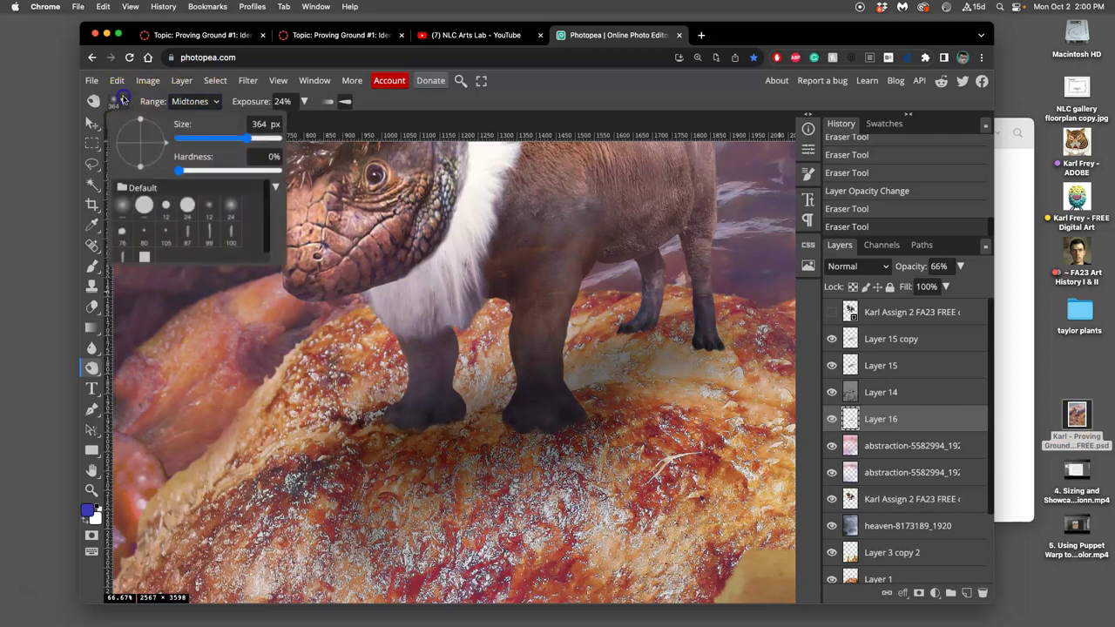
pyautogui.click(192, 138)
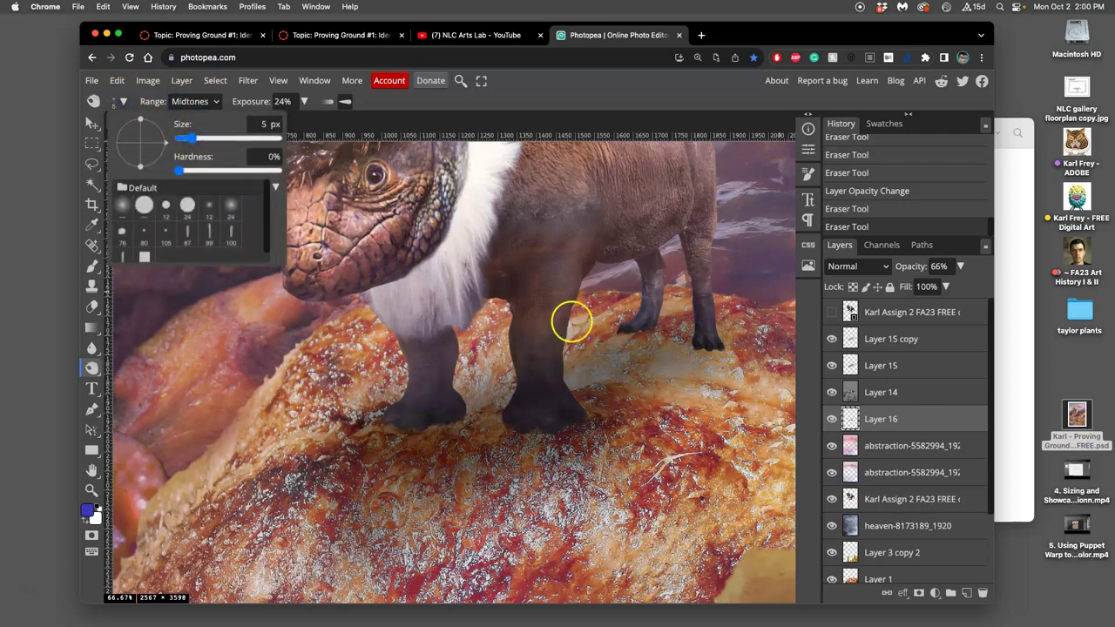
pyautogui.click(217, 138)
pyautogui.click(193, 171)
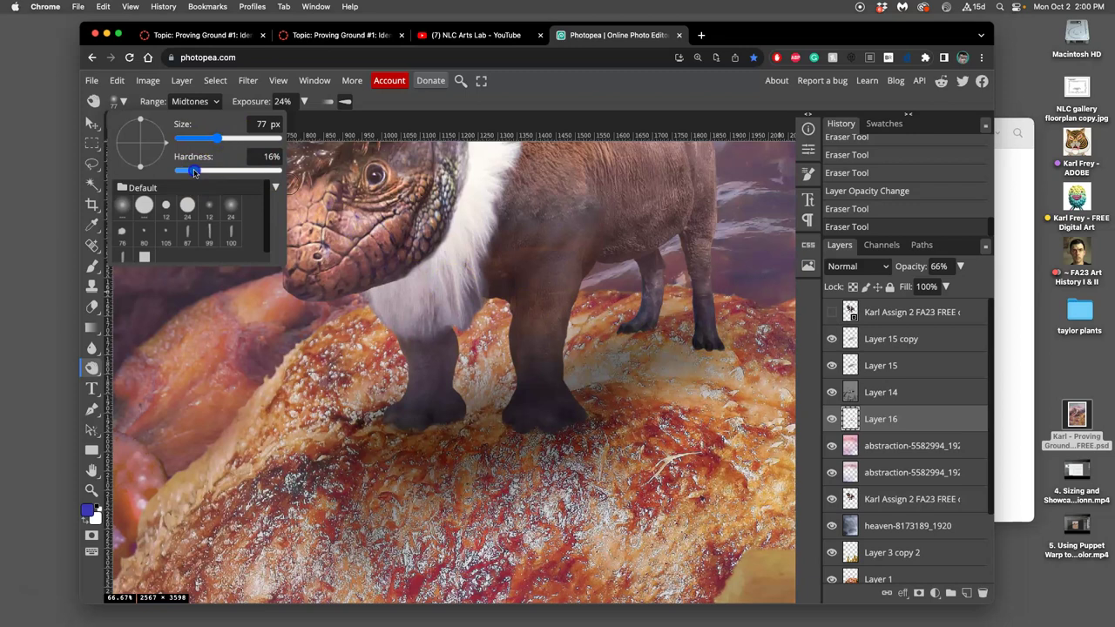
# Burn the back and front feet at 24% midtones, then check Layer 16 and zoom out.
pyautogui.click(709, 349)
pyautogui.click(642, 326)
pyautogui.moveTo(621, 331); pyautogui.dragTo(662, 327)
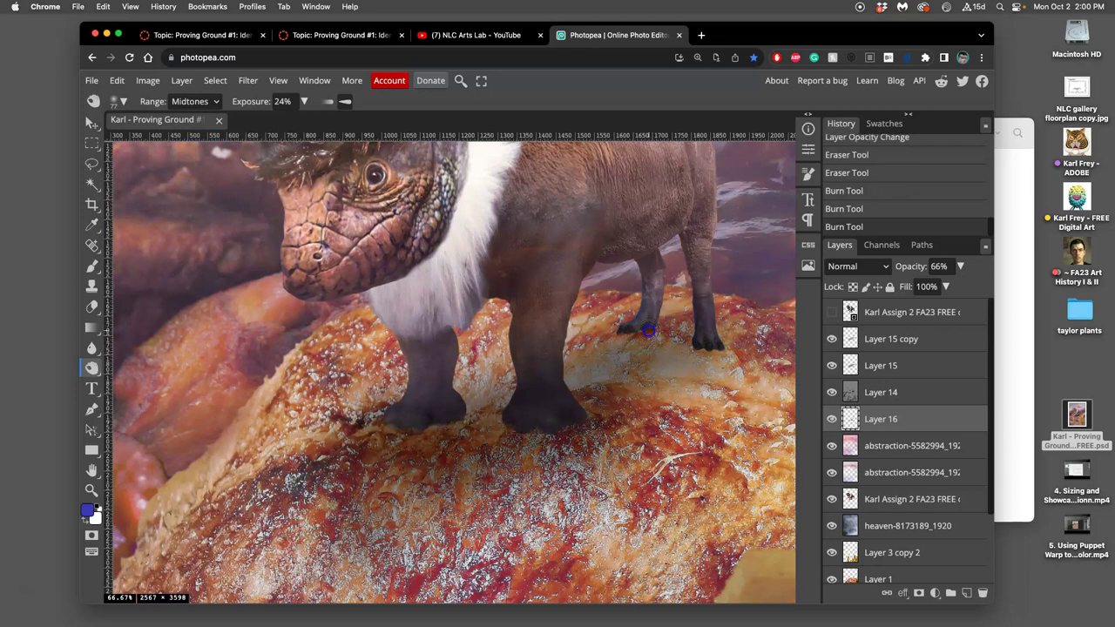
pyautogui.click(523, 413)
pyautogui.click(418, 416)
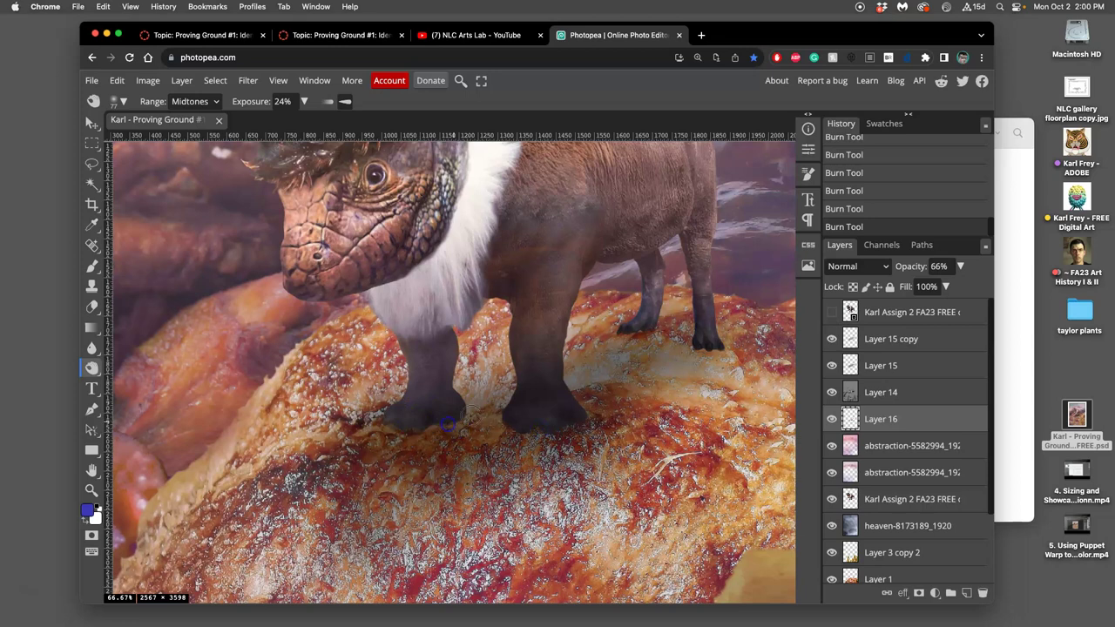
pyautogui.click(833, 419)
pyautogui.press('super+minus')
pyautogui.press('super+minus')
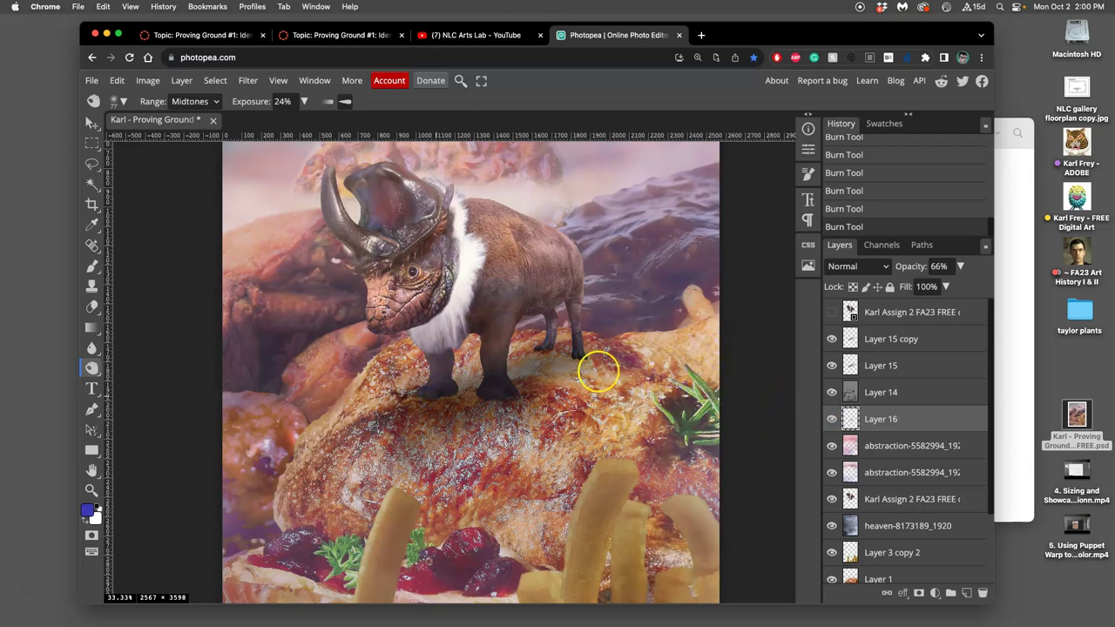
# Duplicate the Linear Burn Layer 15 copy twice, creating Layer 15 copy 2 and copy 3.
pyautogui.click(899, 343)
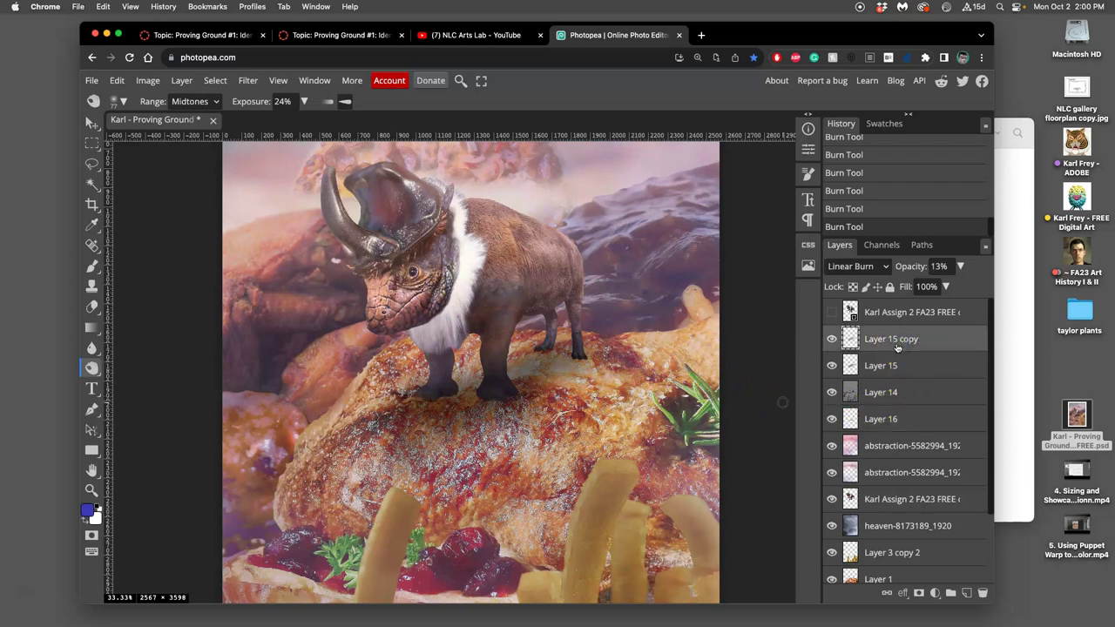
pyautogui.press('super+j')
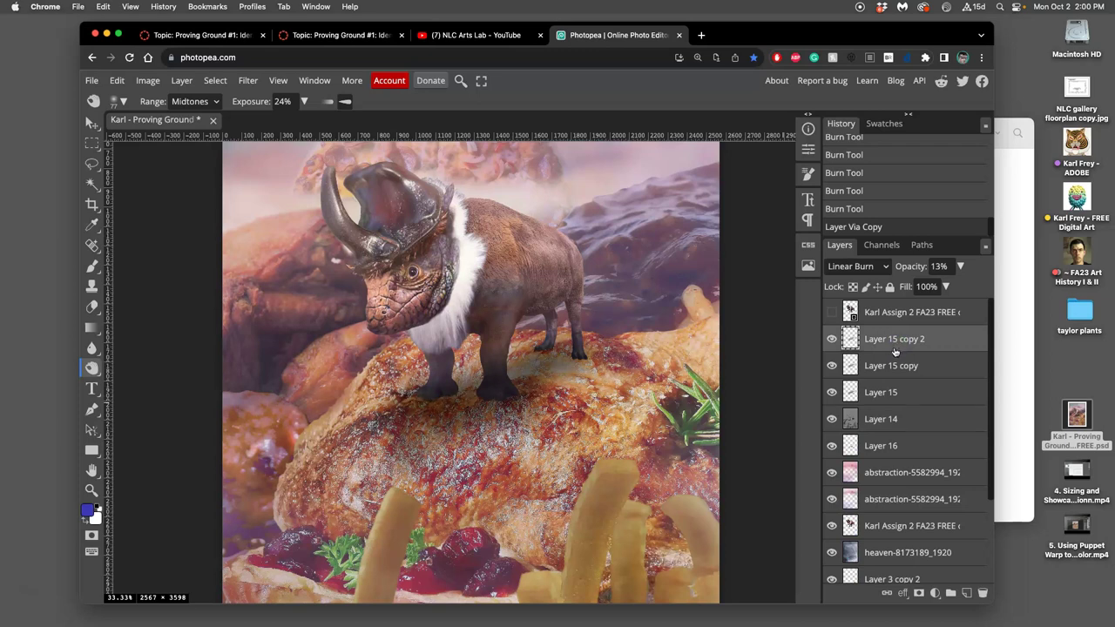
pyautogui.press('super+j')
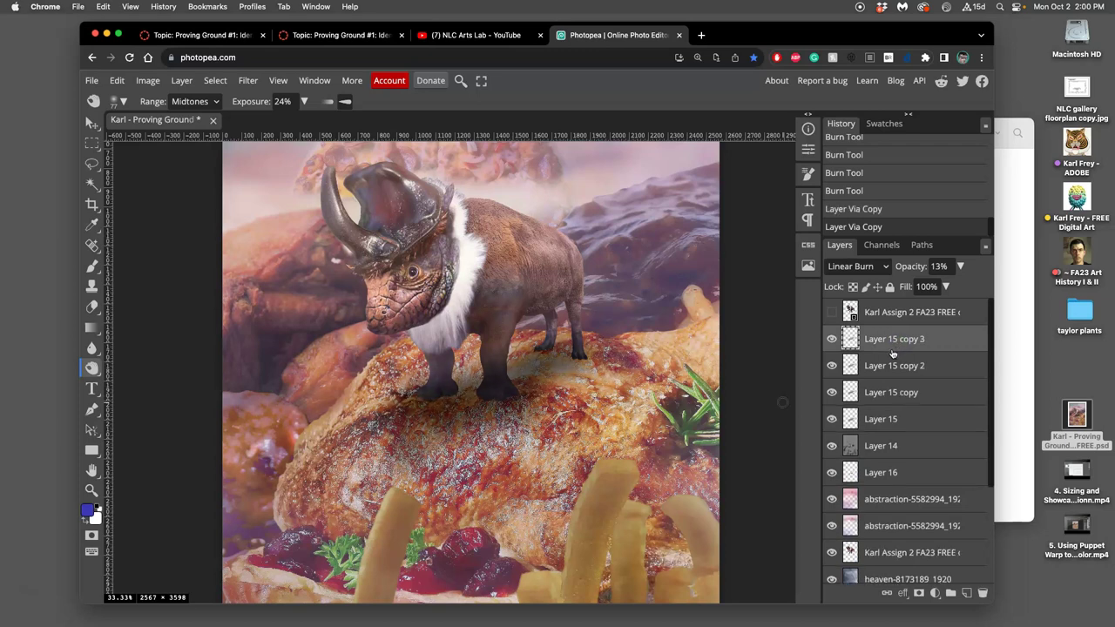
pyautogui.press('super+minus')
pyautogui.press('super+minus')
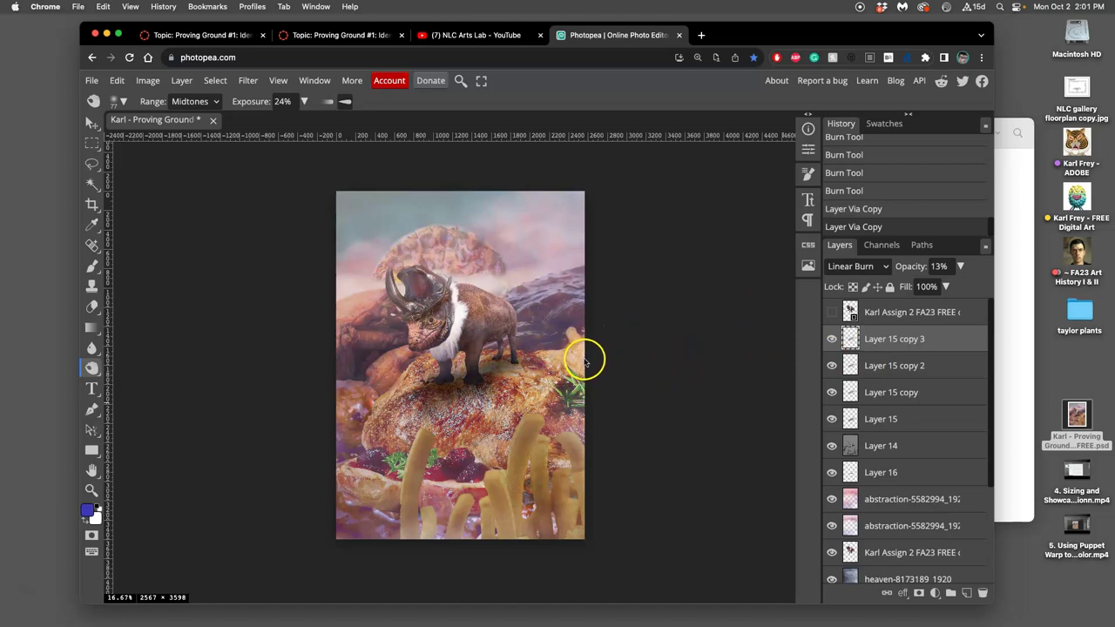
pyautogui.press('super+plus')
pyautogui.press('super+plus')
pyautogui.press('super+plus')
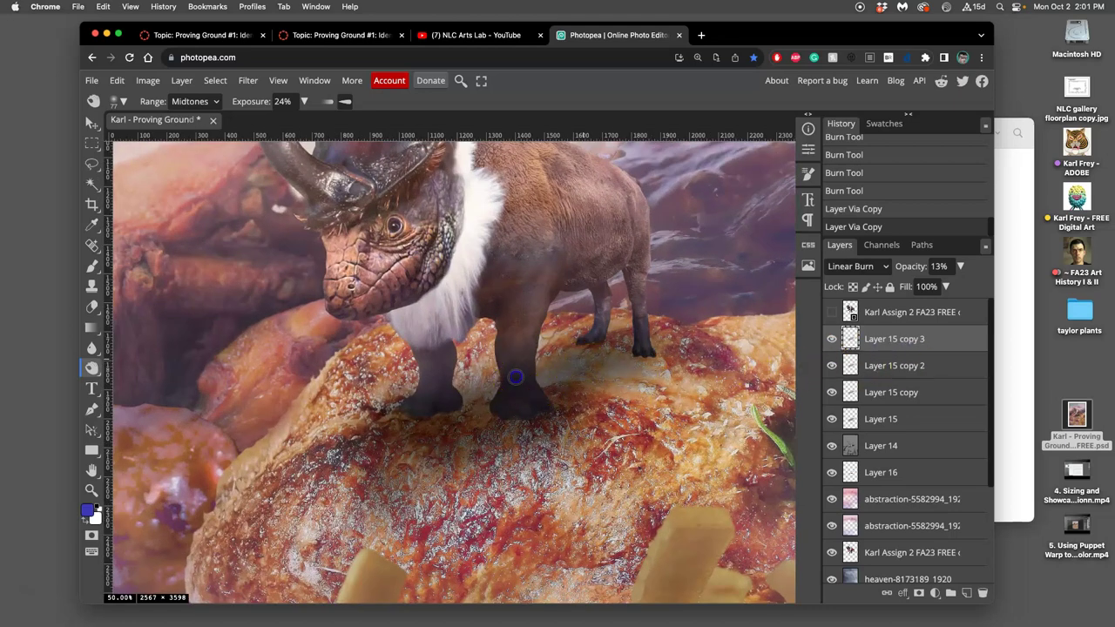
pyautogui.moveTo(512, 384); pyautogui.dragTo(518, 371)
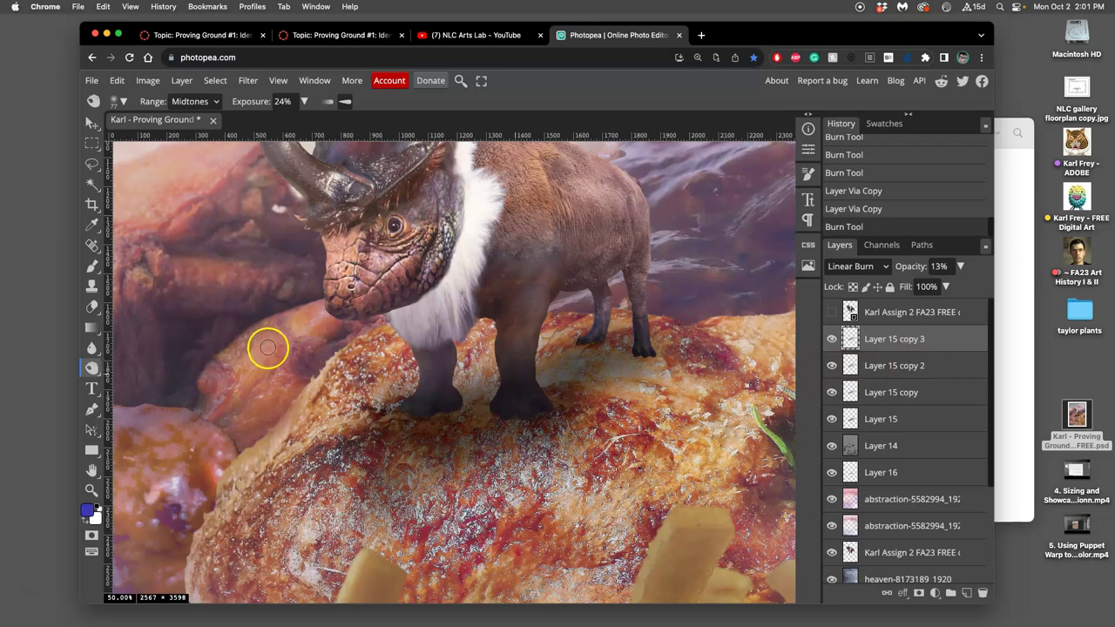
pyautogui.press('super+z')
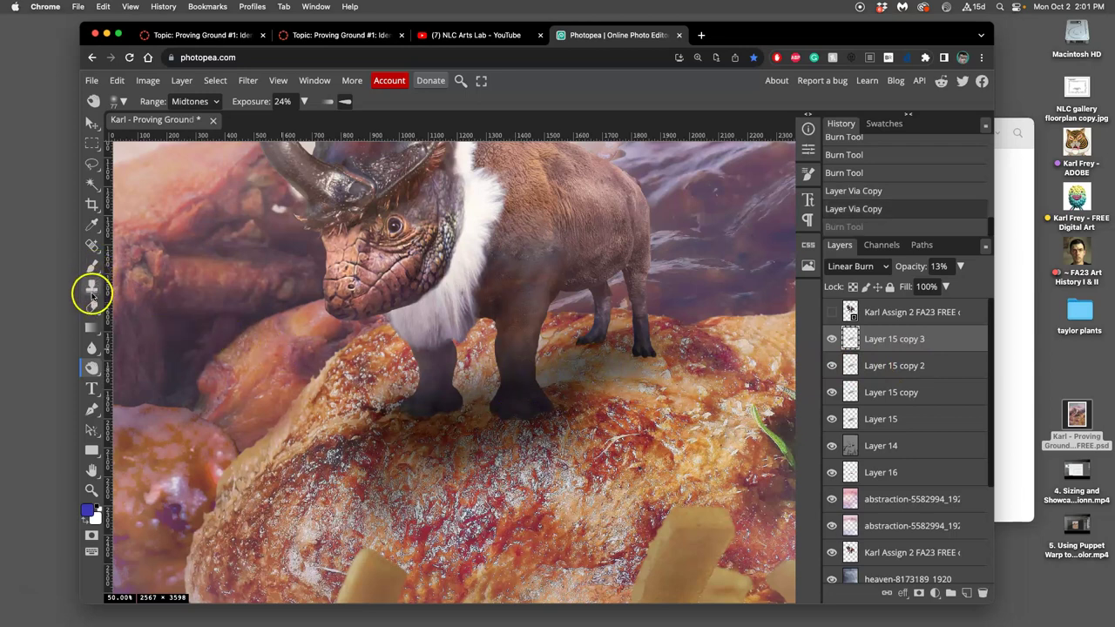
# Switch to the Eraser at 78 px and erase shadow around the front hoof.
pyautogui.click(91, 303)
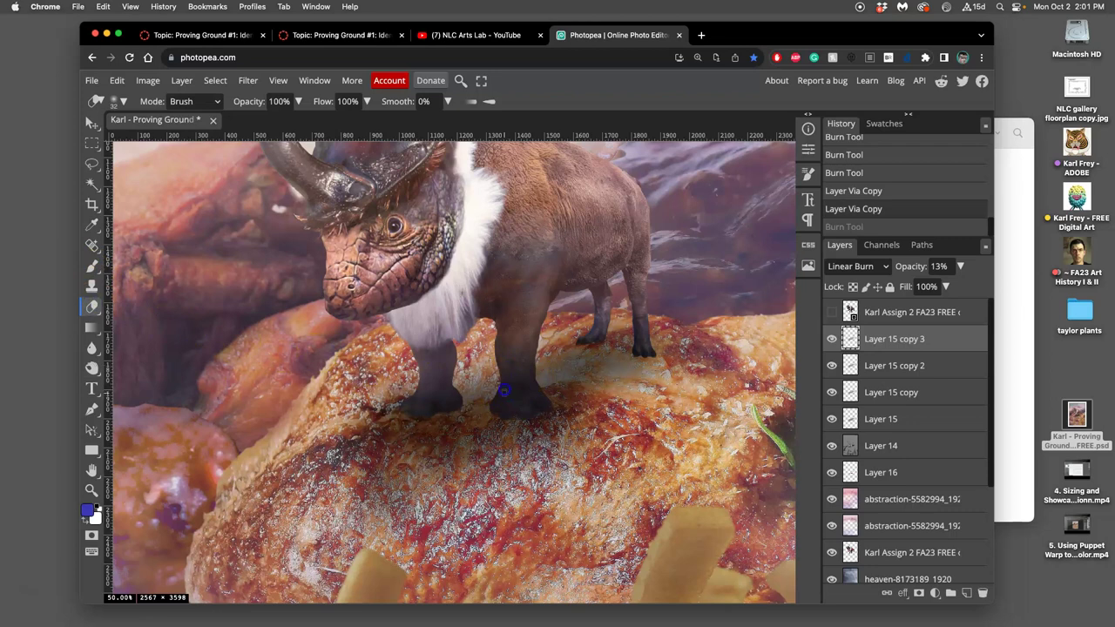
pyautogui.click(518, 366)
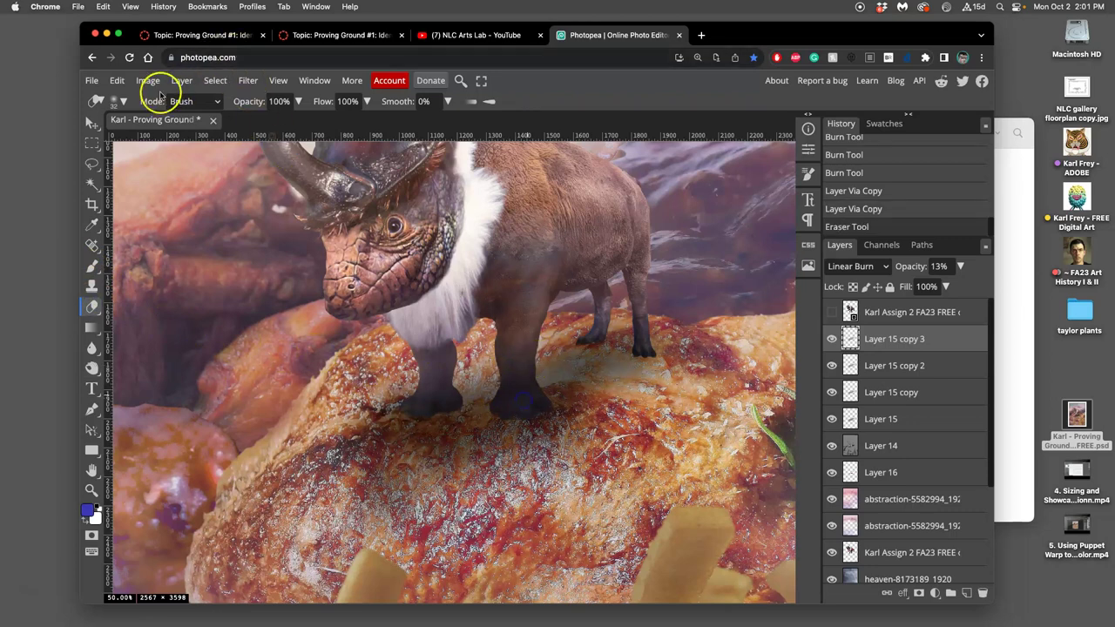
pyautogui.click(124, 101)
pyautogui.moveTo(205, 138); pyautogui.dragTo(217, 139)
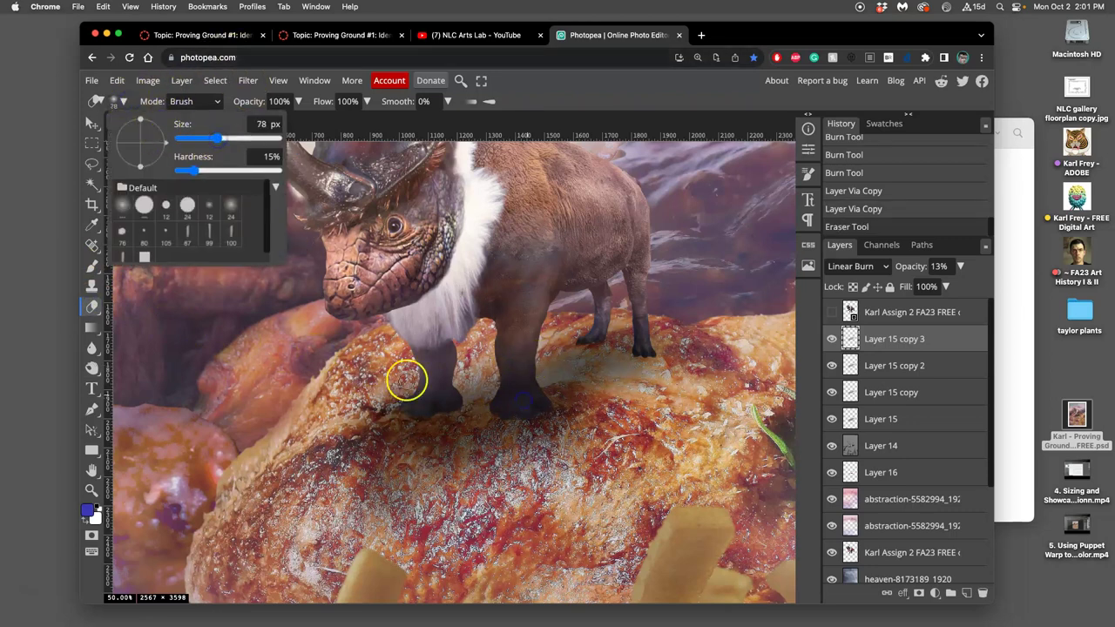
pyautogui.click(440, 394)
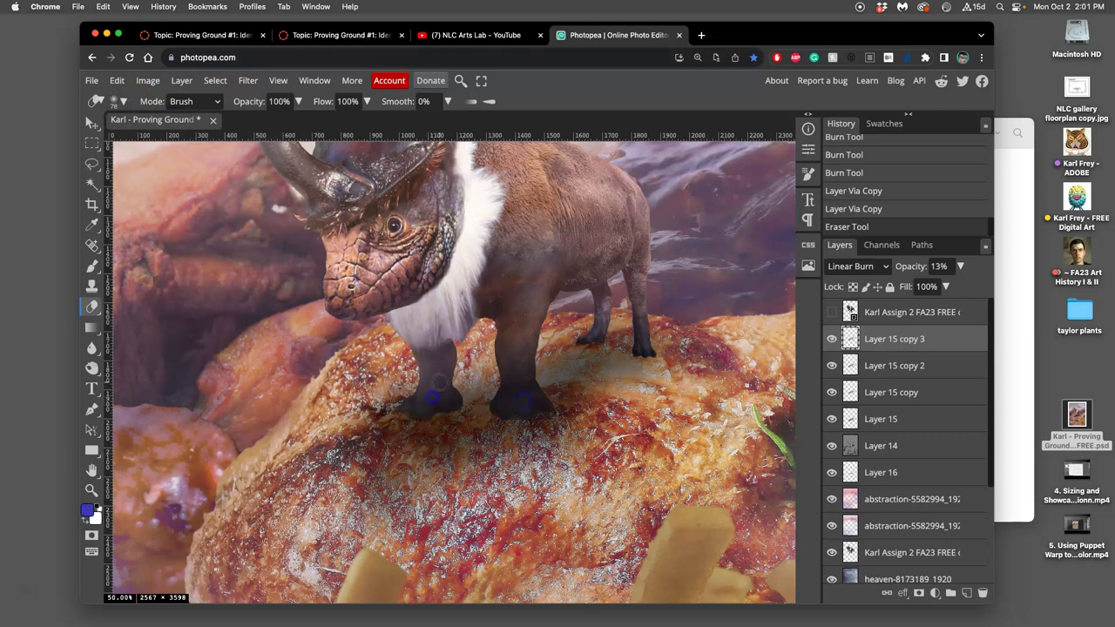
pyautogui.click(532, 389)
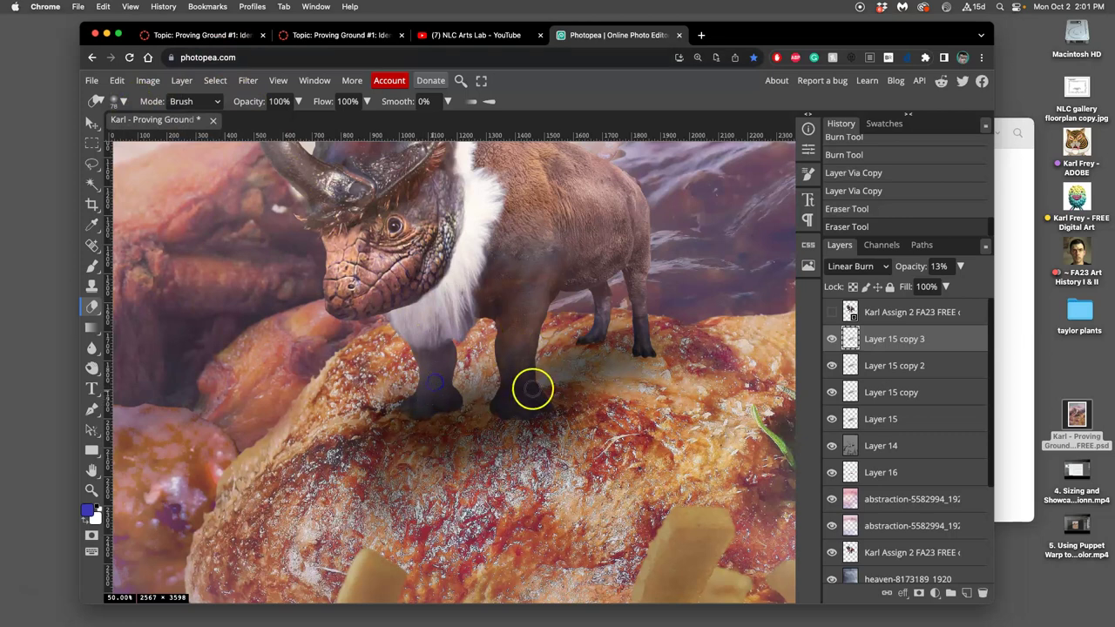
# Erase shadow near the hooves and left leg on Layer 15 copy 2 and Layer 15 copy.
pyautogui.click(887, 365)
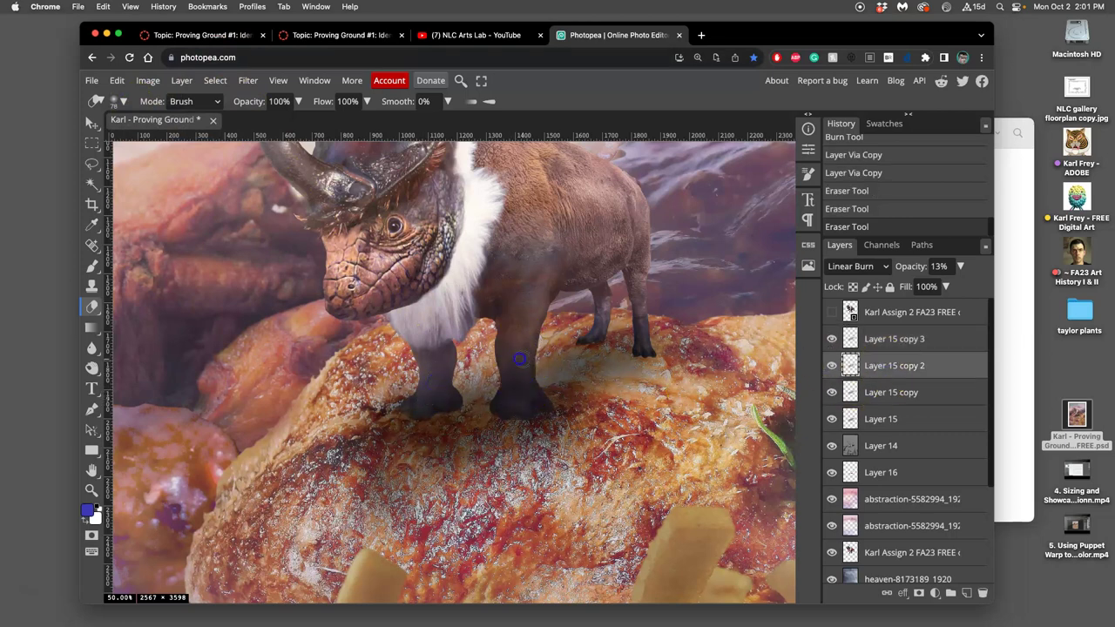
pyautogui.click(517, 380)
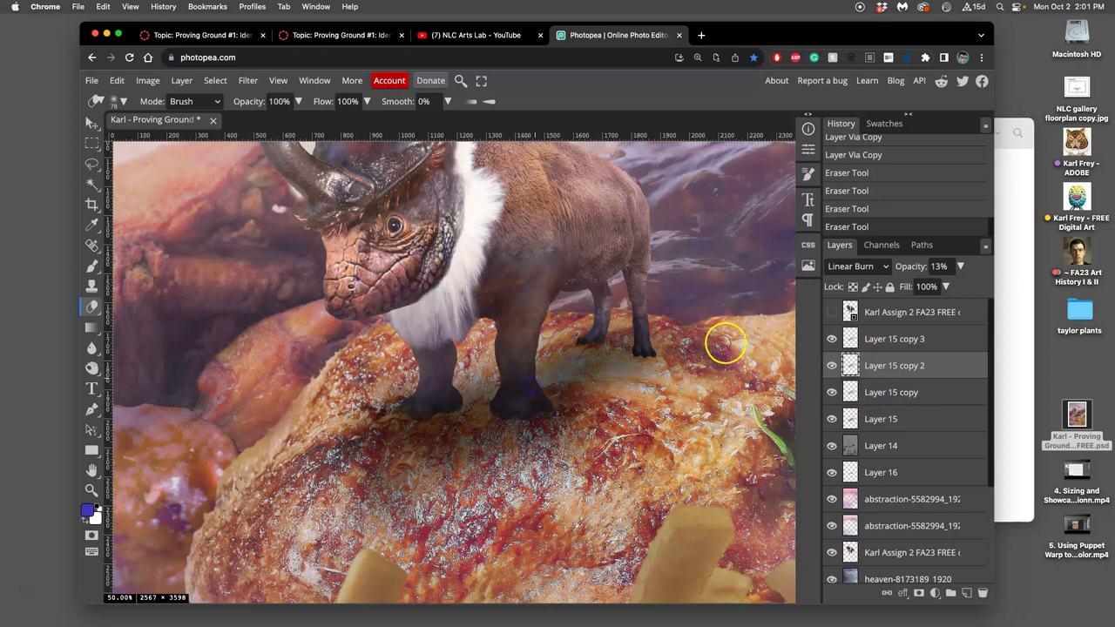
pyautogui.click(880, 394)
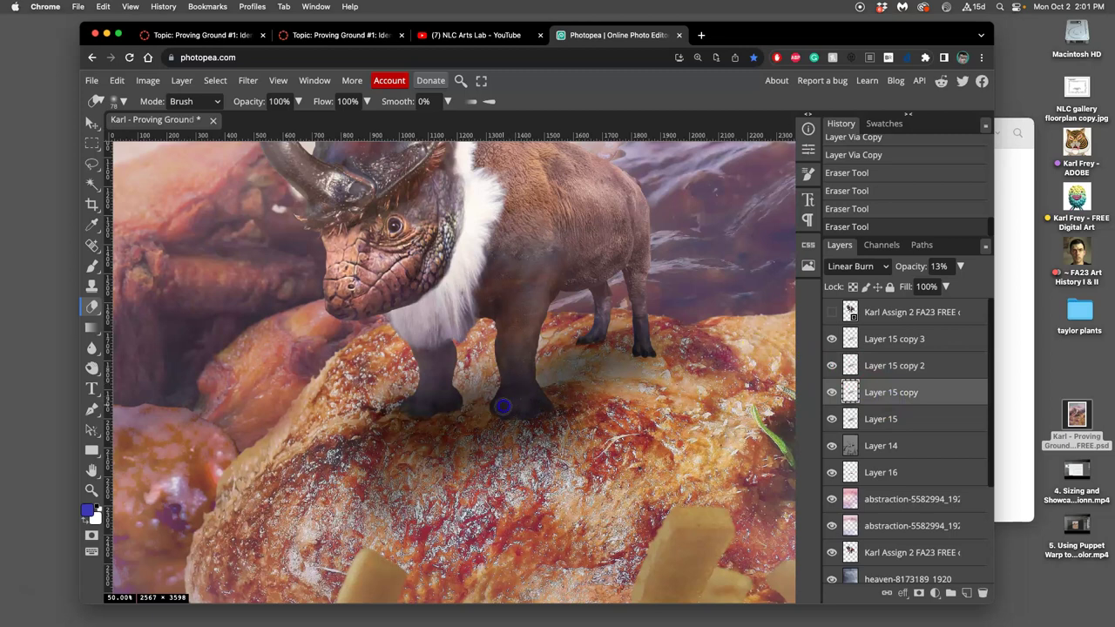
pyautogui.click(530, 406)
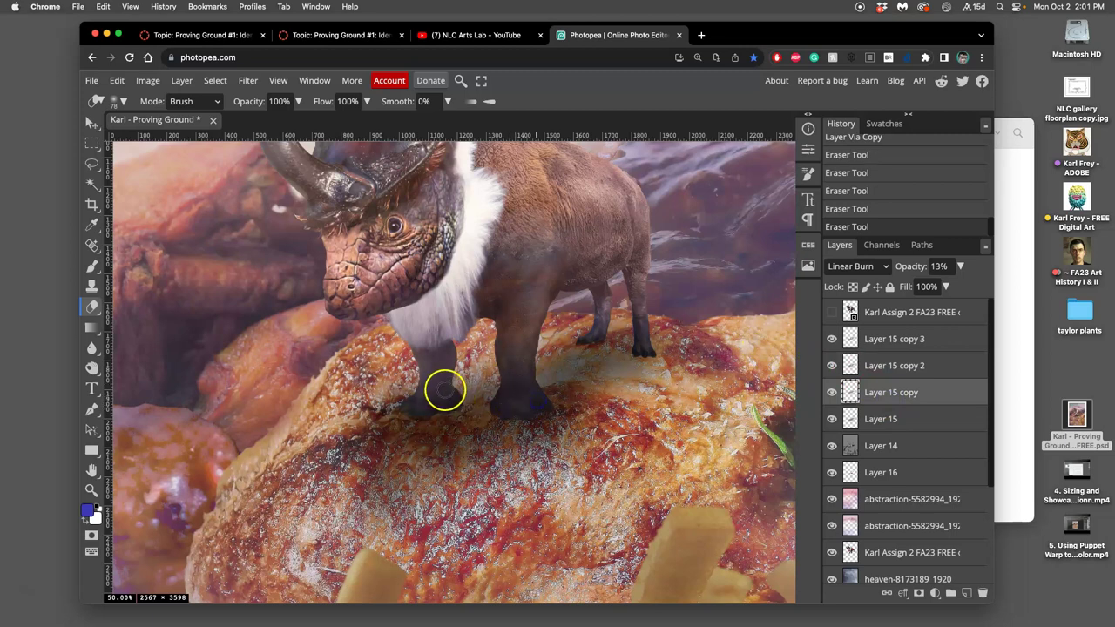
pyautogui.click(443, 363)
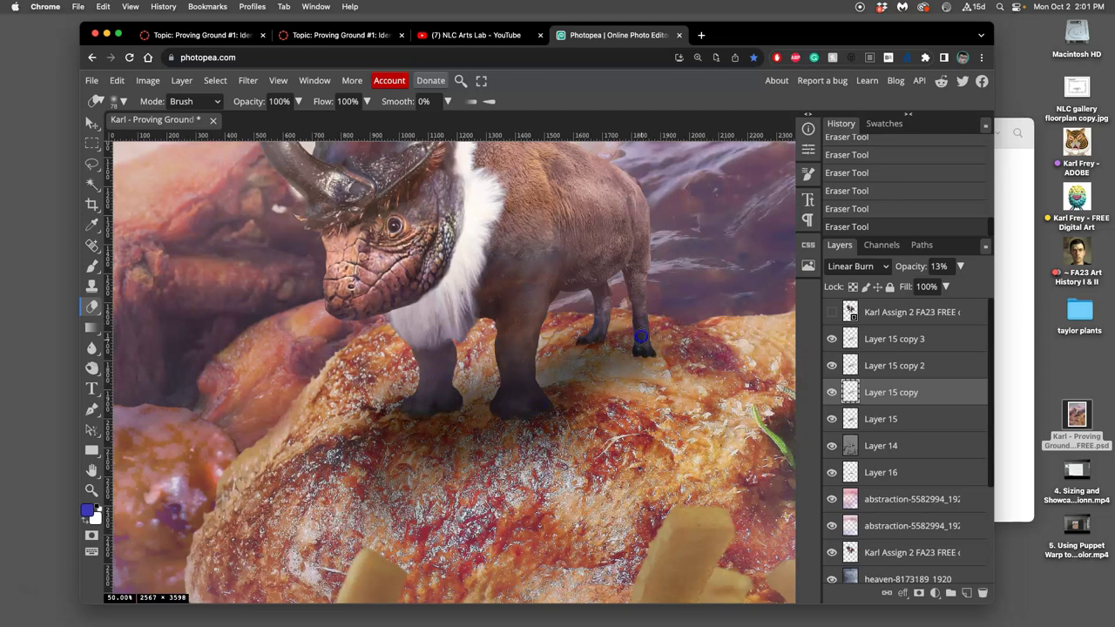
# Toggle Layer 15's visibility to compare the shadow, then select Layer 15 and undo the last erase.
pyautogui.click(888, 366)
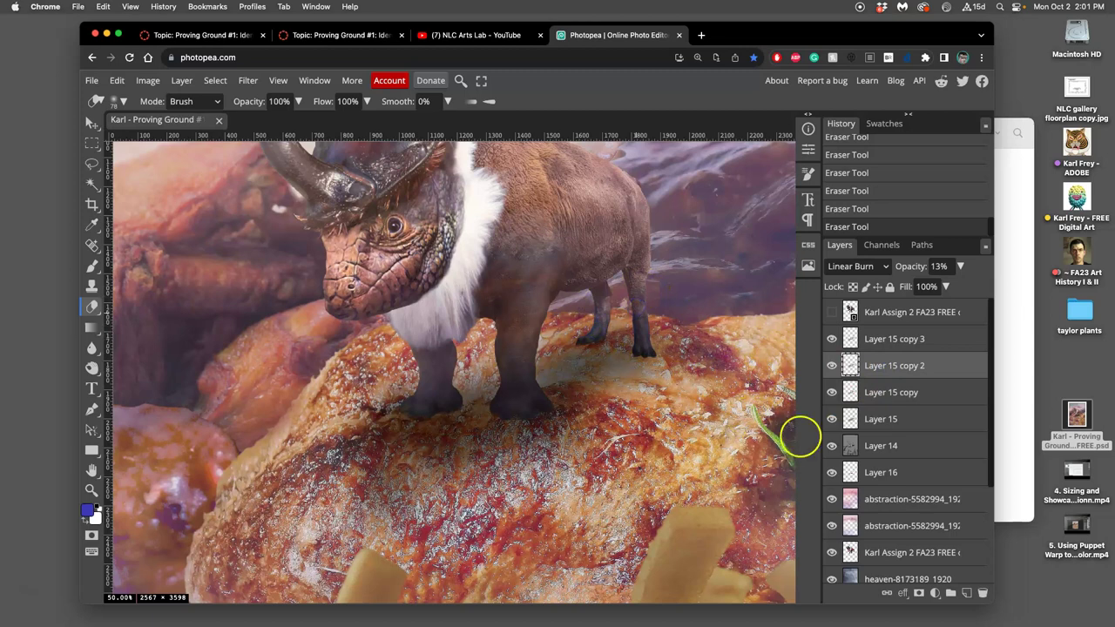
pyautogui.click(832, 420)
pyautogui.click(832, 420)
pyautogui.click(833, 420)
pyautogui.click(833, 420)
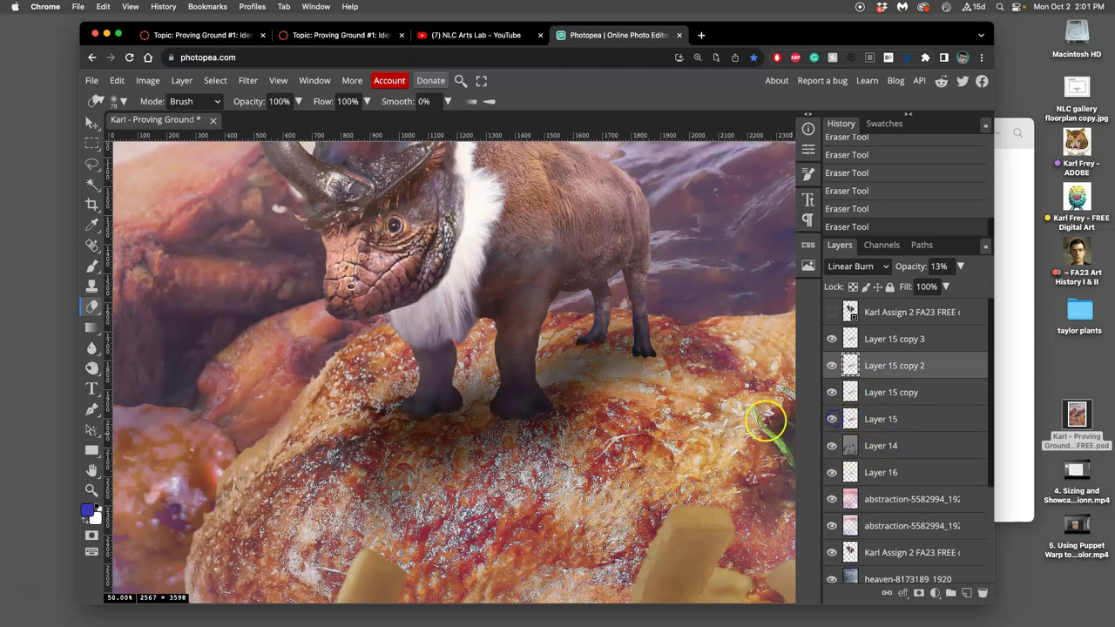
pyautogui.click(888, 427)
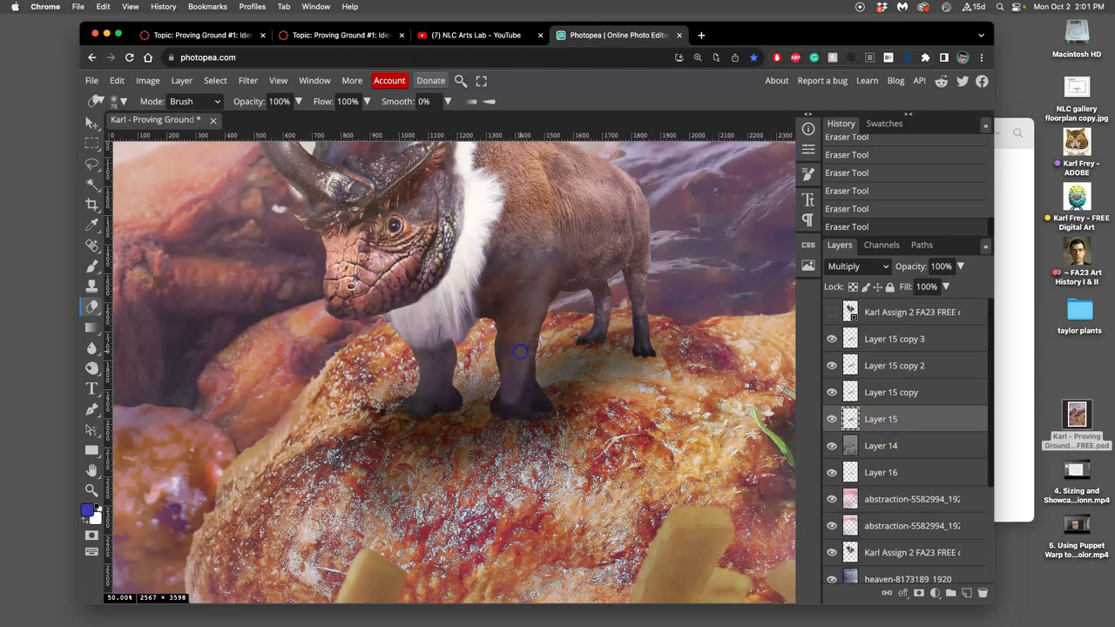
pyautogui.press('super+z')
# Lower eraser opacity to 13% and faintly erase shadow along the front and hind legs.
pyautogui.click(298, 101)
pyautogui.moveTo(267, 119); pyautogui.dragTo(243, 121)
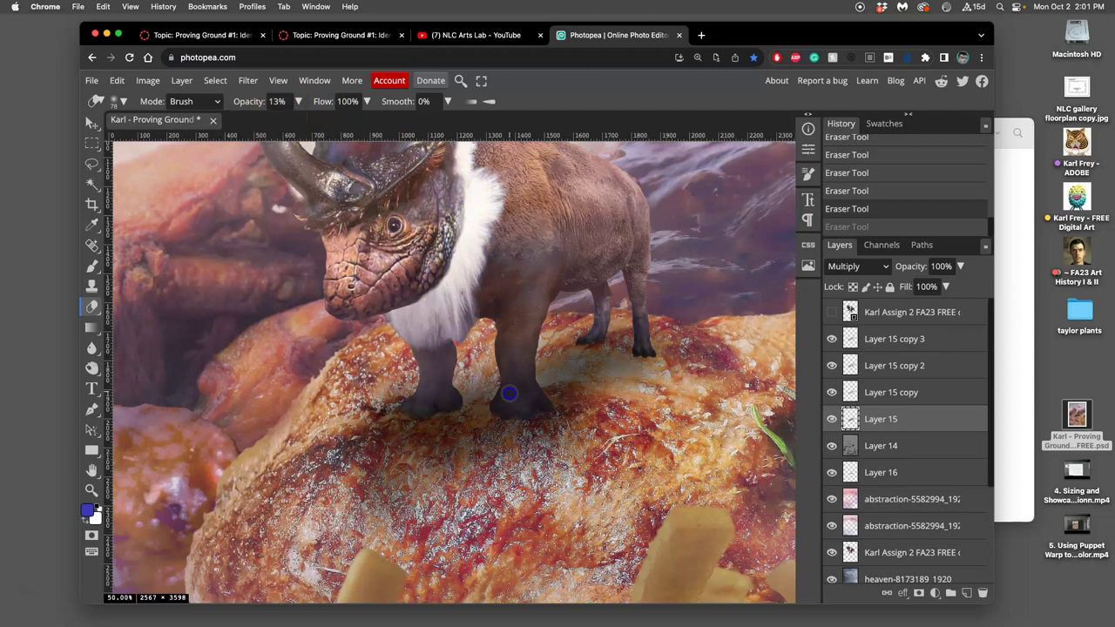
pyautogui.moveTo(510, 394); pyautogui.dragTo(510, 345)
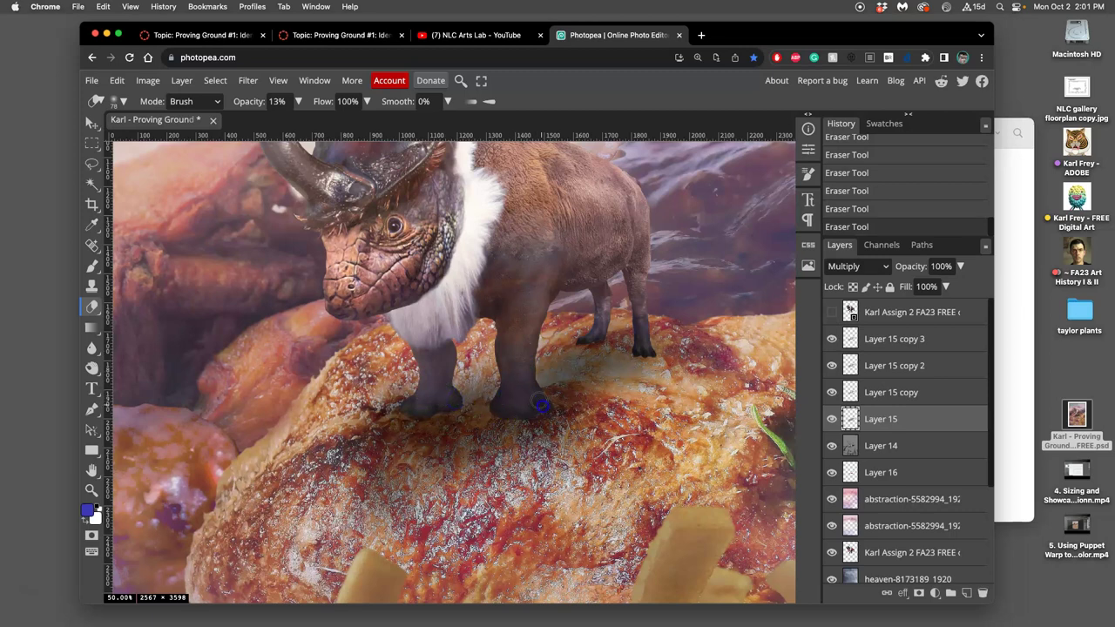
pyautogui.moveTo(620, 319); pyautogui.dragTo(603, 320)
# Zoom out to the whole composite and save the document with Cmd+S.
pyautogui.press('super+minus')
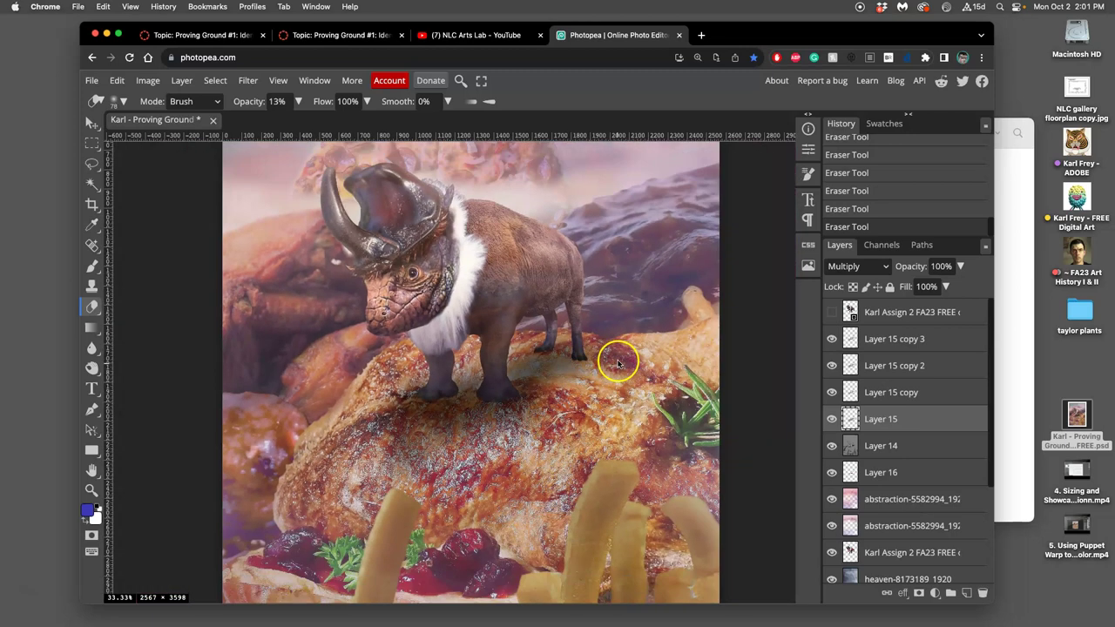
pyautogui.press('super+minus')
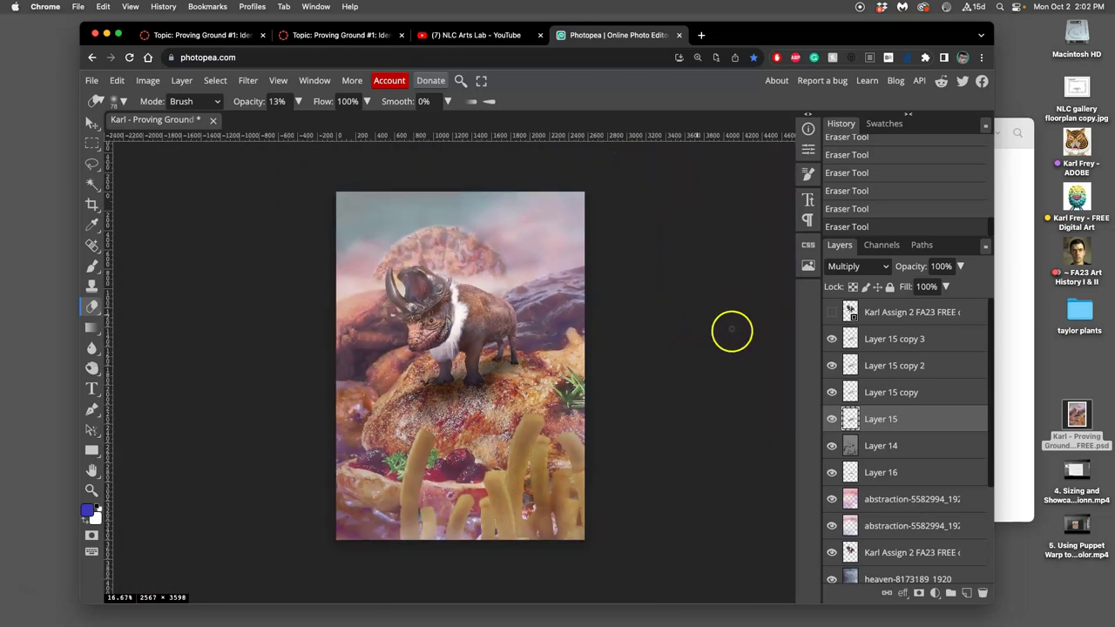
pyautogui.click(902, 339)
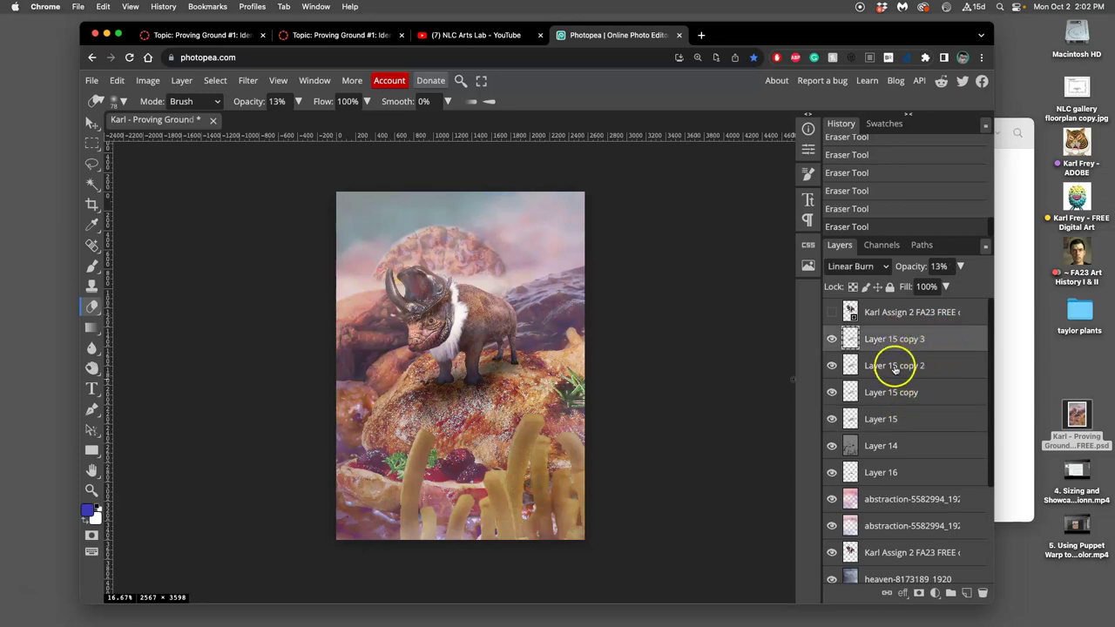
pyautogui.click(946, 335)
pyautogui.press('super+s')
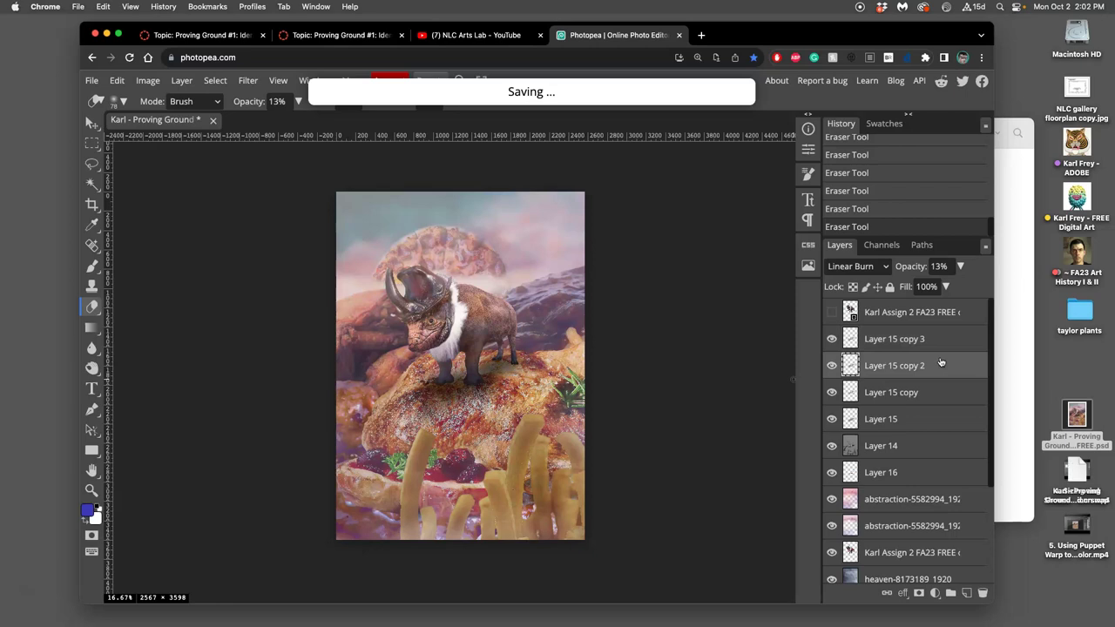
pyautogui.click(939, 393)
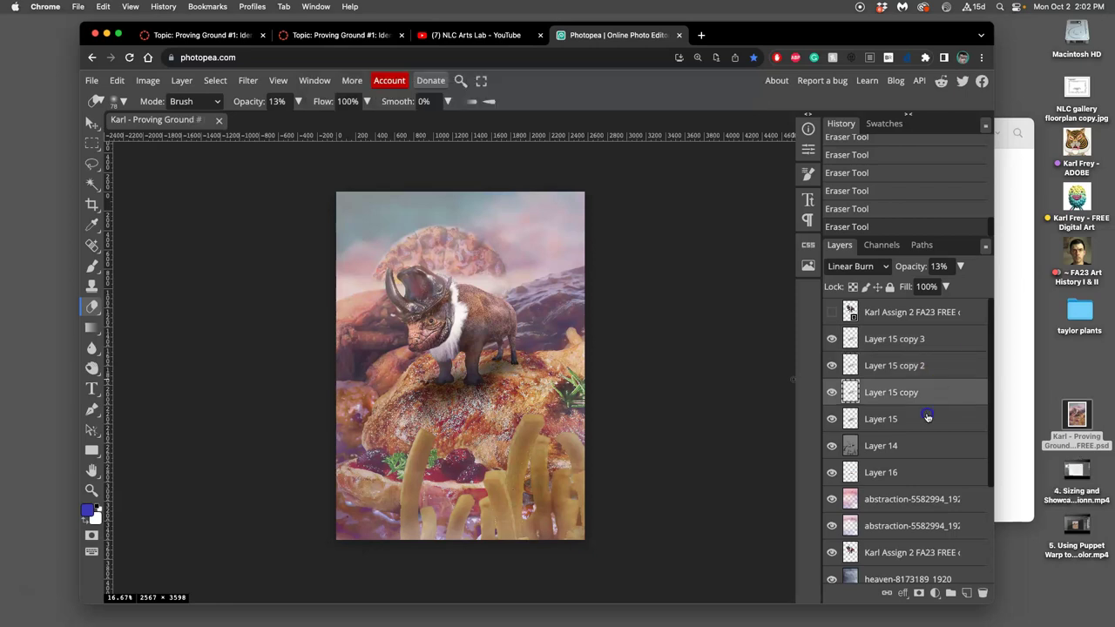
pyautogui.click(929, 419)
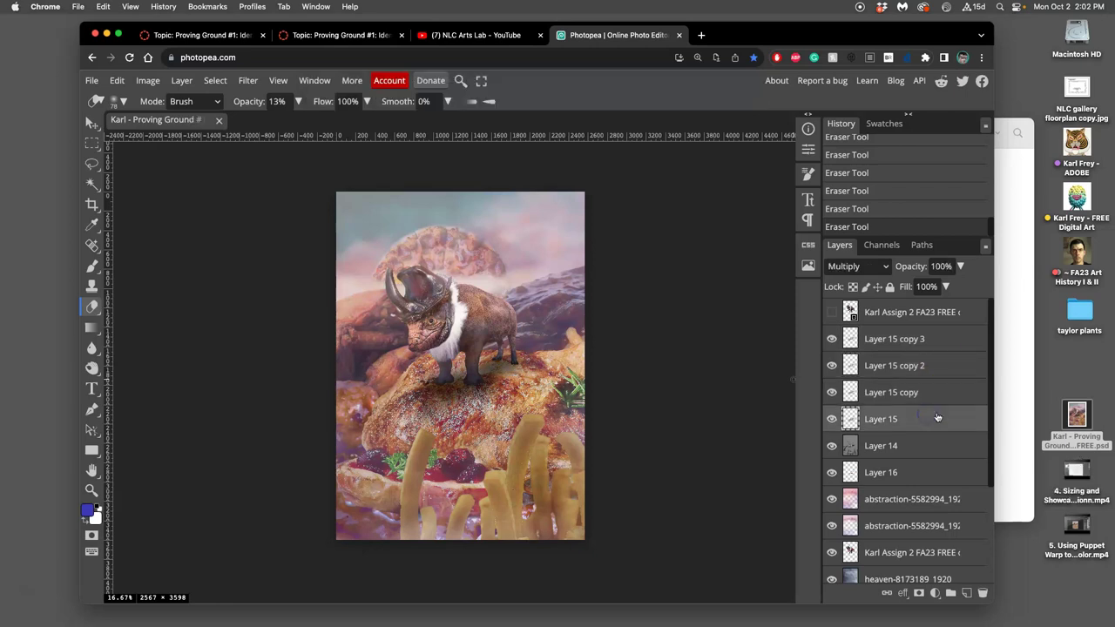
# Merge Layer 15 copy 3 through Layer 15 into one layer blended as Multiply.
pyautogui.keyDown('shift'); pyautogui.click(923, 346); pyautogui.keyUp('shift')
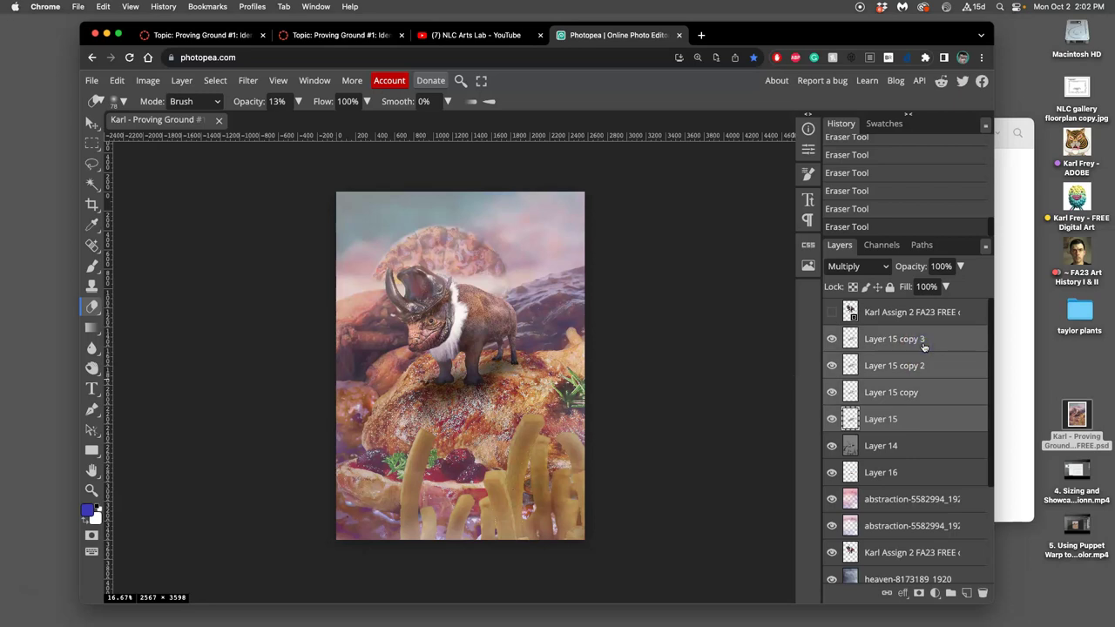
pyautogui.press('super+e')
pyautogui.click(854, 267)
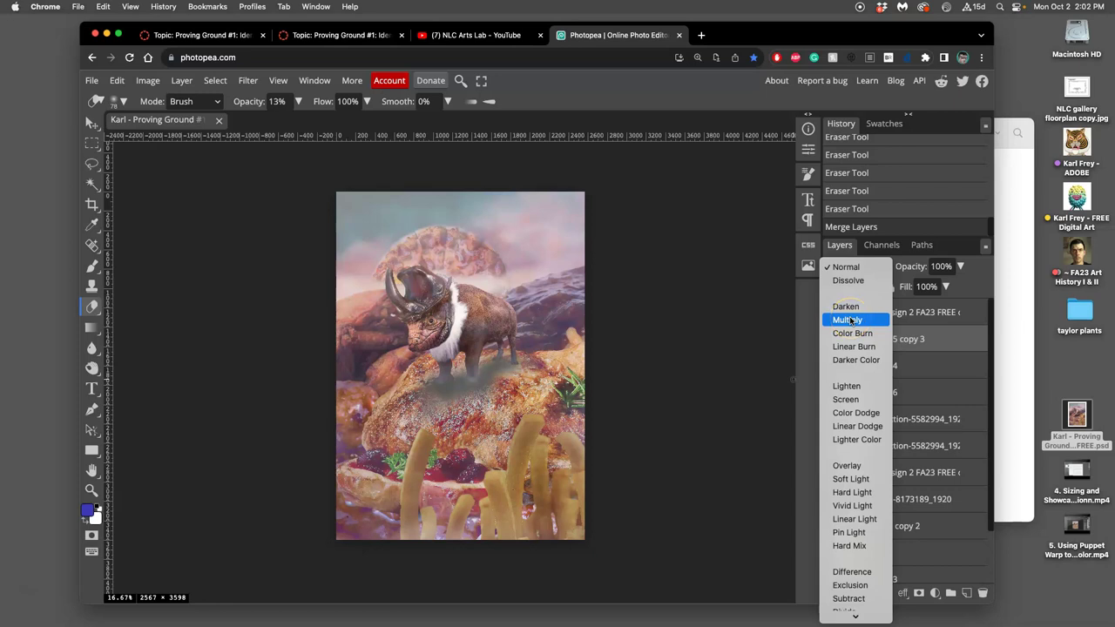
pyautogui.click(851, 345)
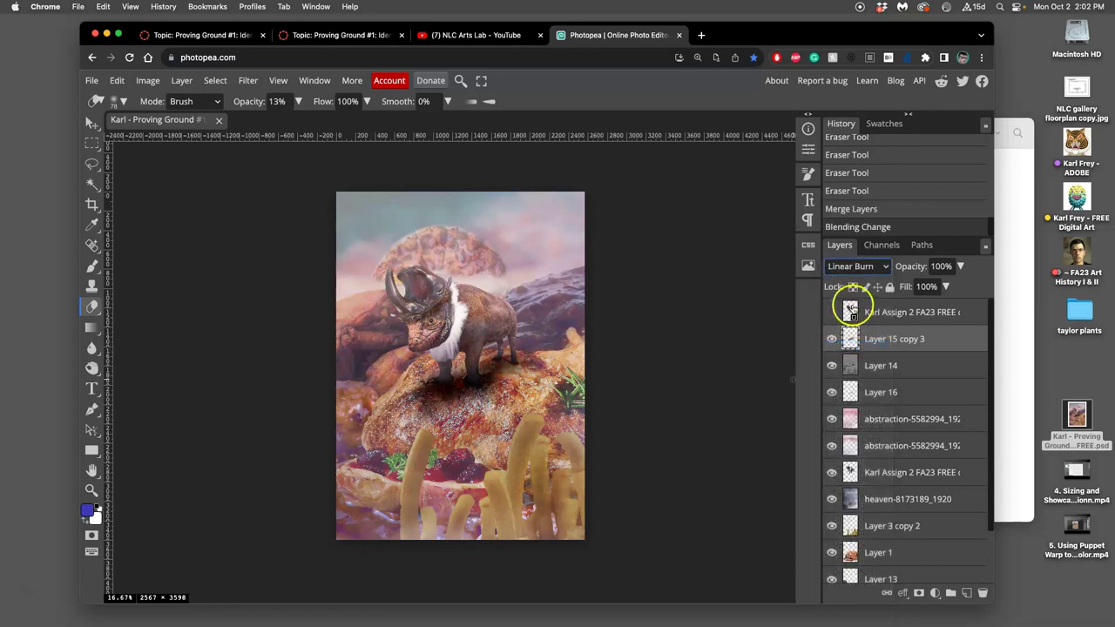
pyautogui.click(854, 267)
pyautogui.click(850, 241)
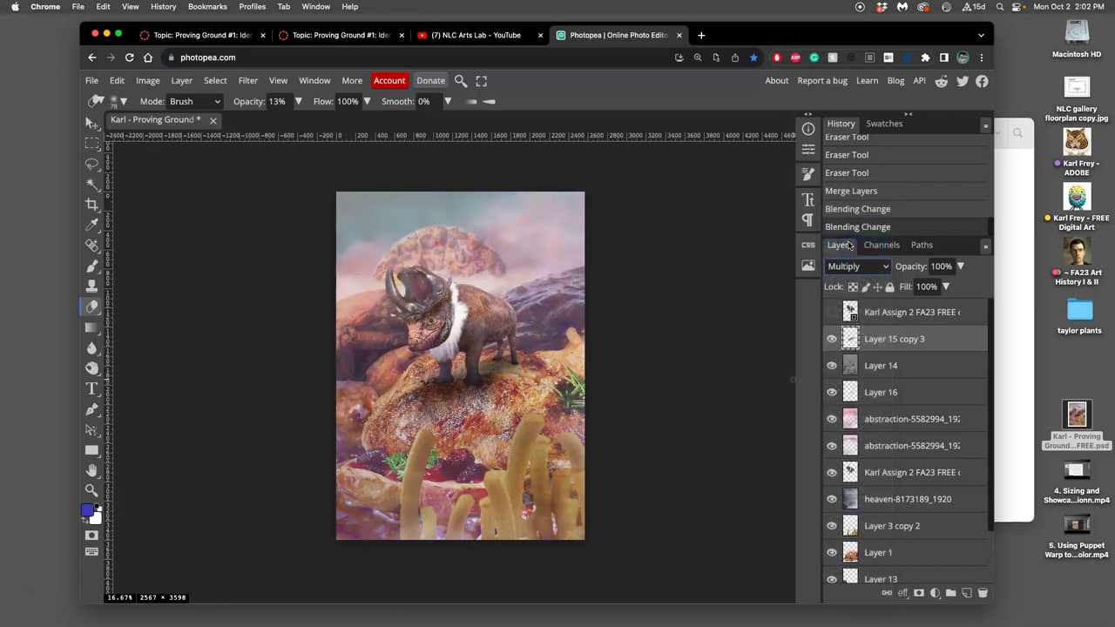